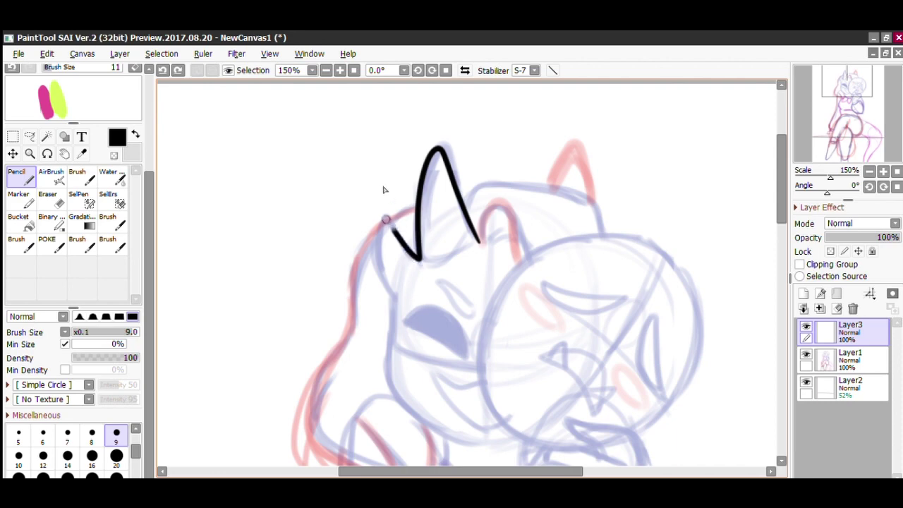
Ink the left edge of the head and the small rounded tuft beside the round disc with the Pencil.
{"action": "left_click_drag", "start_coordinate": [379, 243], "coordinate": [397, 305]}
{"action": "mouse_move", "coordinate": [391, 363]}
{"action": "left_mouse_down"}
{"action": "mouse_move", "coordinate": [390, 386]}
{"action": "mouse_move", "coordinate": [429, 427]}
{"action": "mouse_move", "coordinate": [501, 439]}
{"action": "left_mouse_up"}
{"action": "key", "text": "ctrl+z"}
{"action": "left_click_drag", "start_coordinate": [479, 240], "coordinate": [521, 265]}
Fit a ruler to the sketched round disc over the face and ink its full circular outline.
{"action": "key", "text": "ctrl+r"}
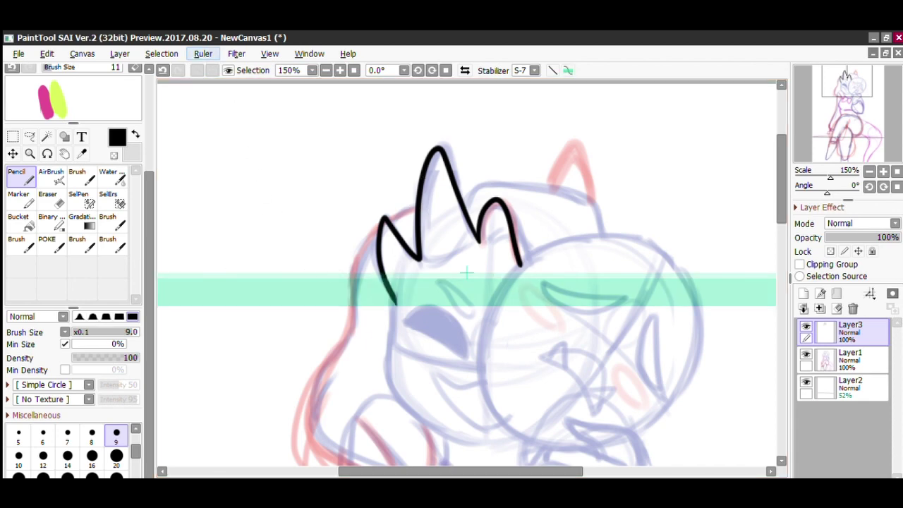
{"action": "left_click", "coordinate": [216, 103]}
{"action": "key", "text": "ctrl"}
{"action": "left_click_drag", "start_coordinate": [420, 228], "coordinate": [523, 281]}
{"action": "mouse_move", "coordinate": [456, 183]}
{"action": "left_mouse_down"}
{"action": "mouse_move", "coordinate": [503, 216]}
{"action": "mouse_move", "coordinate": [507, 209]}
{"action": "left_mouse_up"}
{"action": "mouse_move", "coordinate": [662, 185]}
{"action": "left_mouse_down"}
{"action": "mouse_move", "coordinate": [697, 254]}
{"action": "mouse_move", "coordinate": [661, 305]}
{"action": "left_mouse_up"}
{"action": "key", "text": "ctrl+z"}
{"action": "left_click_drag", "start_coordinate": [619, 276], "coordinate": [655, 302]}
{"action": "left_click_drag", "start_coordinate": [543, 277], "coordinate": [510, 258]}
{"action": "left_click_drag", "start_coordinate": [650, 225], "coordinate": [653, 220]}
{"action": "left_click_drag", "start_coordinate": [782, 187], "coordinate": [782, 205]}
{"action": "left_click_drag", "start_coordinate": [538, 339], "coordinate": [527, 345]}
{"action": "mouse_move", "coordinate": [484, 300]}
{"action": "left_mouse_down"}
{"action": "mouse_move", "coordinate": [649, 188]}
{"action": "mouse_move", "coordinate": [647, 293]}
{"action": "left_mouse_up"}
{"action": "key", "text": "ctrl+r"}
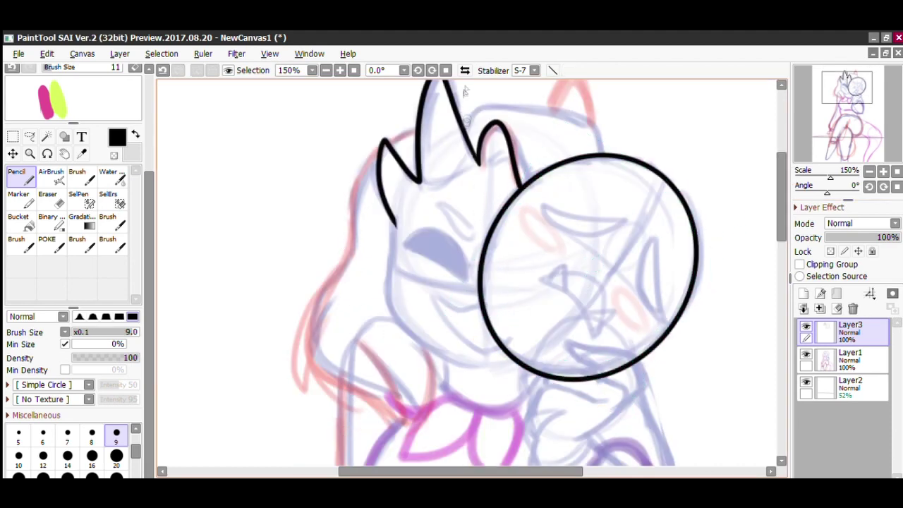
Ink the top contour of the head behind the disc and the small pointed horn above it.
{"action": "mouse_move", "coordinate": [533, 112]}
{"action": "left_mouse_down"}
{"action": "mouse_move", "coordinate": [592, 117]}
{"action": "mouse_move", "coordinate": [607, 151]}
{"action": "left_mouse_up"}
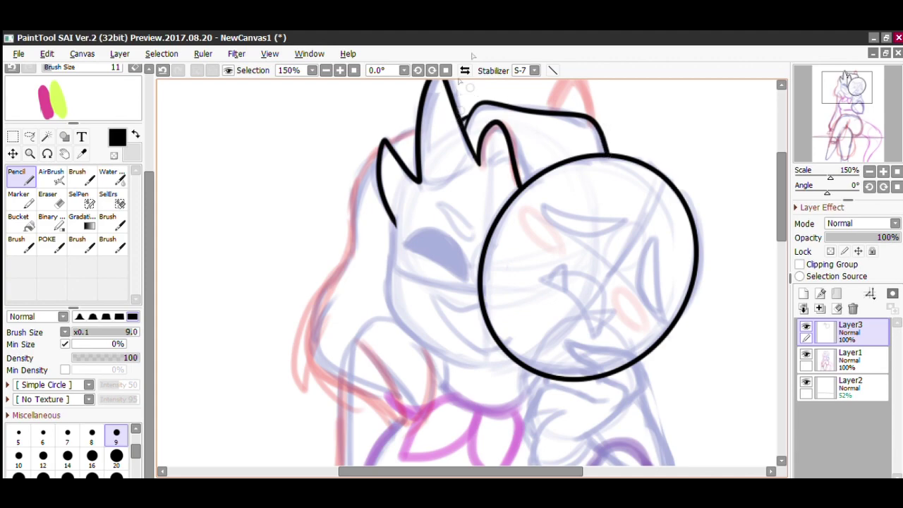
{"action": "left_click_drag", "start_coordinate": [781, 174], "coordinate": [781, 156]}
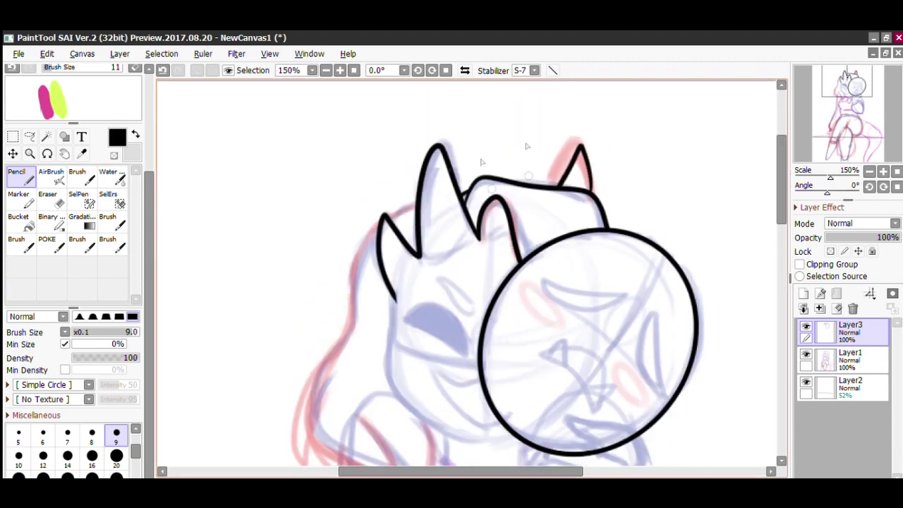
Ink the long hair outline on the left side of the head, the pointed lock over the shoulder and the line descending from it.
{"action": "scroll", "coordinate": [387, 245], "scroll_direction": "down", "scroll_amount": 3}
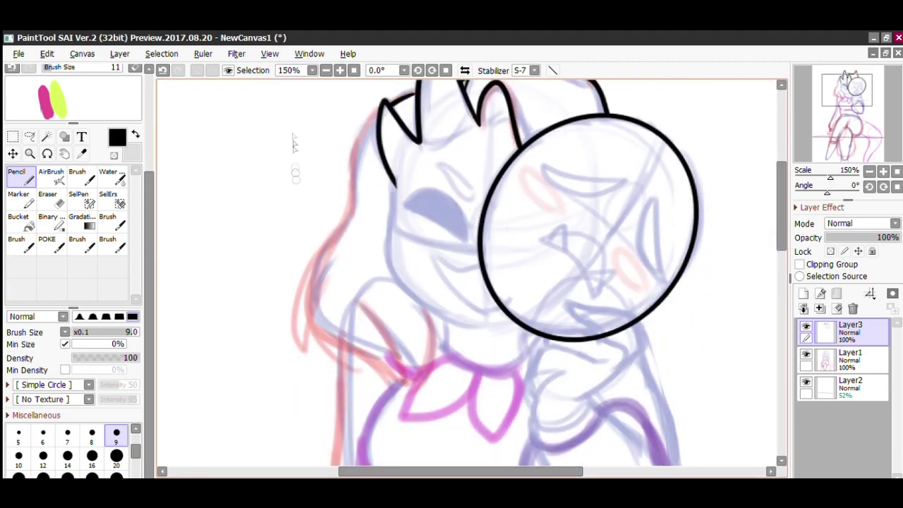
{"action": "mouse_move", "coordinate": [352, 141]}
{"action": "left_mouse_down"}
{"action": "mouse_move", "coordinate": [311, 244]}
{"action": "mouse_move", "coordinate": [316, 342]}
{"action": "left_mouse_up"}
{"action": "mouse_move", "coordinate": [318, 271]}
{"action": "left_mouse_down"}
{"action": "mouse_move", "coordinate": [329, 304]}
{"action": "mouse_move", "coordinate": [381, 310]}
{"action": "mouse_move", "coordinate": [409, 387]}
{"action": "left_mouse_up"}
{"action": "key", "text": "ctrl+z"}
{"action": "key", "text": "ctrl+z"}
{"action": "mouse_move", "coordinate": [318, 286]}
{"action": "left_mouse_down"}
{"action": "mouse_move", "coordinate": [322, 319]}
{"action": "mouse_move", "coordinate": [373, 318]}
{"action": "mouse_move", "coordinate": [409, 384]}
{"action": "left_mouse_up"}
{"action": "key", "text": "ctrl+z"}
{"action": "mouse_move", "coordinate": [319, 282]}
{"action": "left_mouse_down"}
{"action": "mouse_move", "coordinate": [313, 323]}
{"action": "mouse_move", "coordinate": [339, 353]}
{"action": "left_mouse_up"}
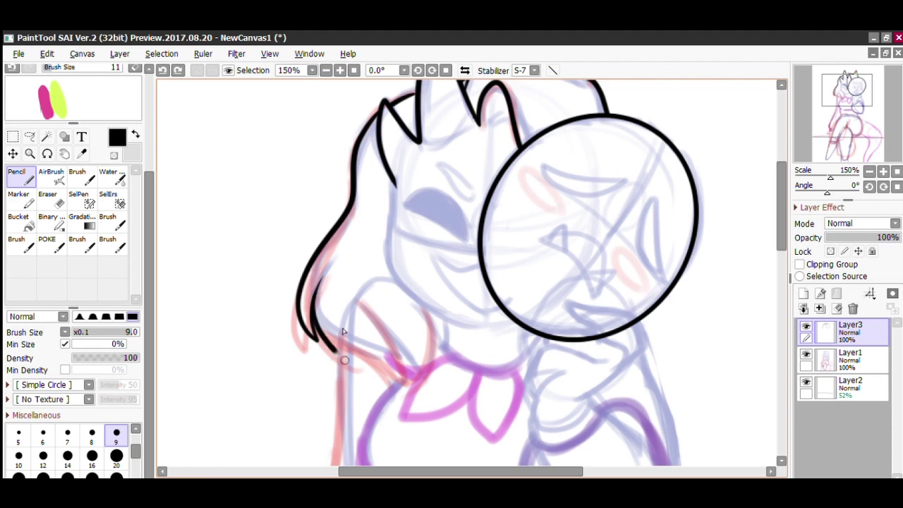
{"action": "left_click_drag", "start_coordinate": [361, 304], "coordinate": [421, 385]}
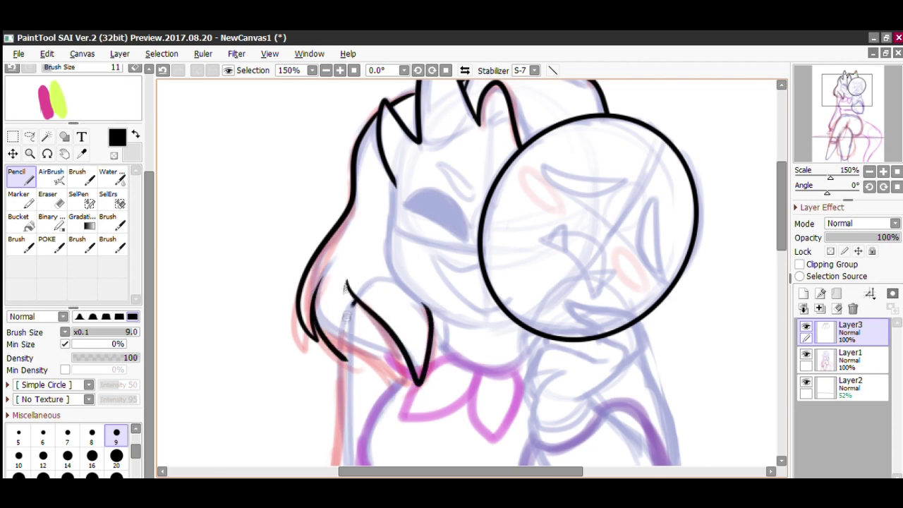
{"action": "left_click_drag", "start_coordinate": [346, 282], "coordinate": [347, 387]}
Ink the cheek and jaw outline from the hair down to the round disc.
{"action": "mouse_move", "coordinate": [394, 176]}
{"action": "left_mouse_down"}
{"action": "mouse_move", "coordinate": [388, 267]}
{"action": "mouse_move", "coordinate": [422, 307]}
{"action": "mouse_move", "coordinate": [455, 318]}
{"action": "left_mouse_up"}
{"action": "key", "text": "ctrl+z"}
{"action": "mouse_move", "coordinate": [392, 170]}
{"action": "left_mouse_down"}
{"action": "mouse_move", "coordinate": [396, 282]}
{"action": "mouse_move", "coordinate": [455, 322]}
{"action": "left_mouse_up"}
{"action": "key", "text": "ctrl+z"}
{"action": "left_click_drag", "start_coordinate": [390, 186], "coordinate": [413, 272]}
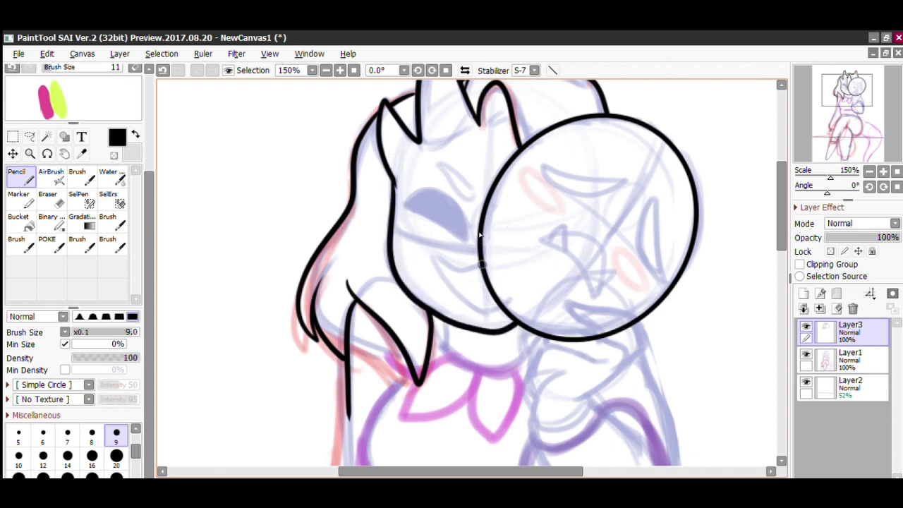
Ink the open mouth with its fang, the eye and the eyebrow, and fill the eye and eyebrow with black.
{"action": "left_click_drag", "start_coordinate": [436, 256], "coordinate": [487, 315]}
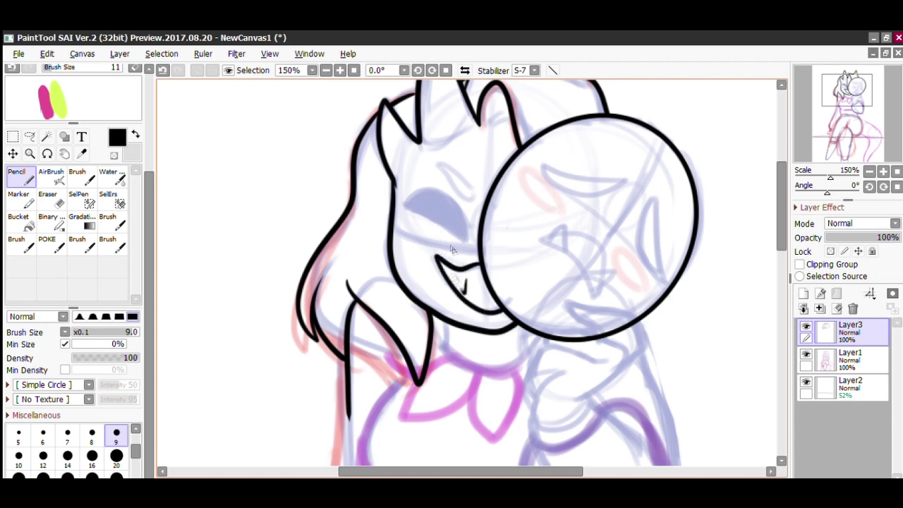
{"action": "mouse_move", "coordinate": [465, 241]}
{"action": "left_mouse_down"}
{"action": "mouse_move", "coordinate": [443, 187]}
{"action": "mouse_move", "coordinate": [410, 206]}
{"action": "left_mouse_up"}
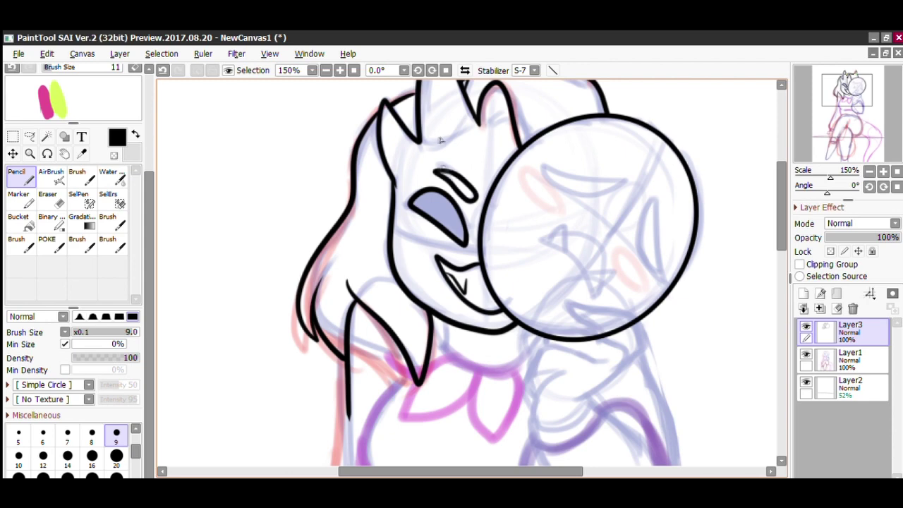
{"action": "left_click", "coordinate": [20, 221]}
{"action": "left_click", "coordinate": [438, 212]}
{"action": "left_click", "coordinate": [460, 184]}
{"action": "left_click", "coordinate": [21, 177]}
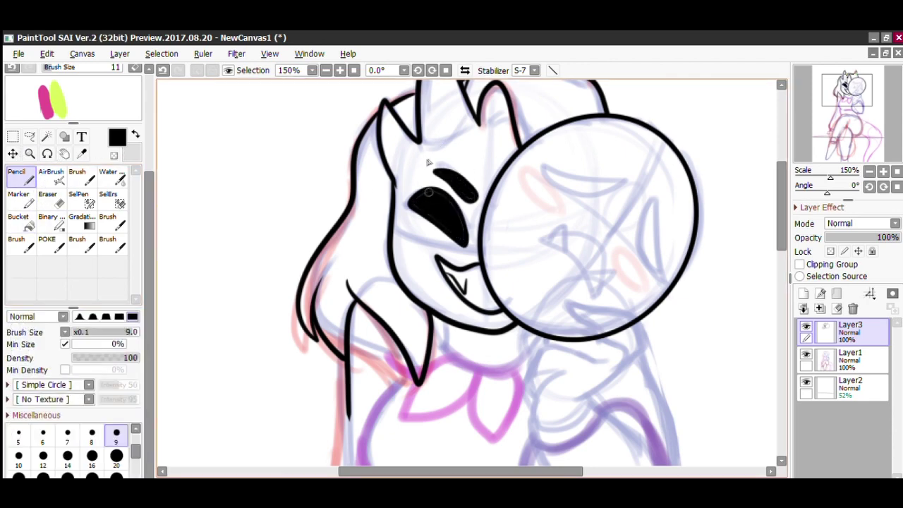
Add a new layer and ink the raised hand holding the disc together with its wrist cuff.
{"action": "mouse_move", "coordinate": [780, 211]}
{"action": "left_mouse_down"}
{"action": "mouse_move", "coordinate": [781, 242]}
{"action": "mouse_move", "coordinate": [781, 229]}
{"action": "left_mouse_up"}
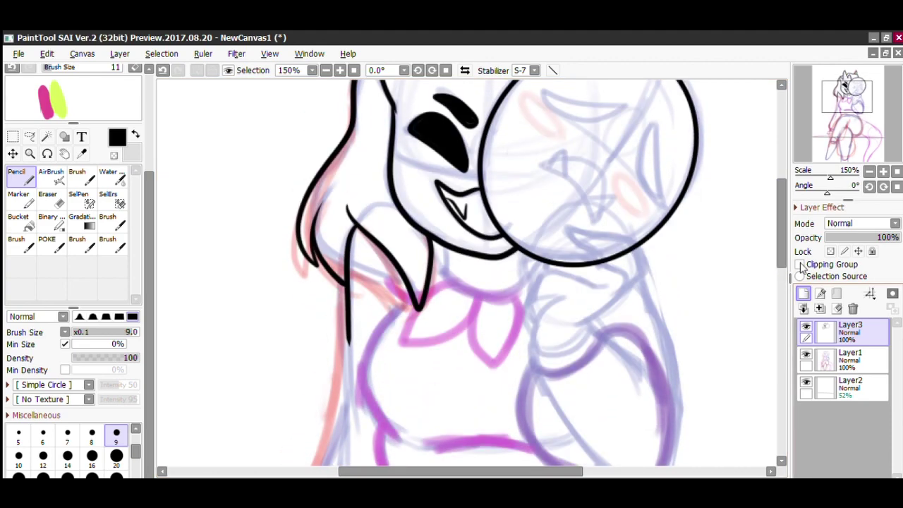
{"action": "left_click", "coordinate": [804, 293]}
{"action": "left_click_drag", "start_coordinate": [579, 326], "coordinate": [640, 277]}
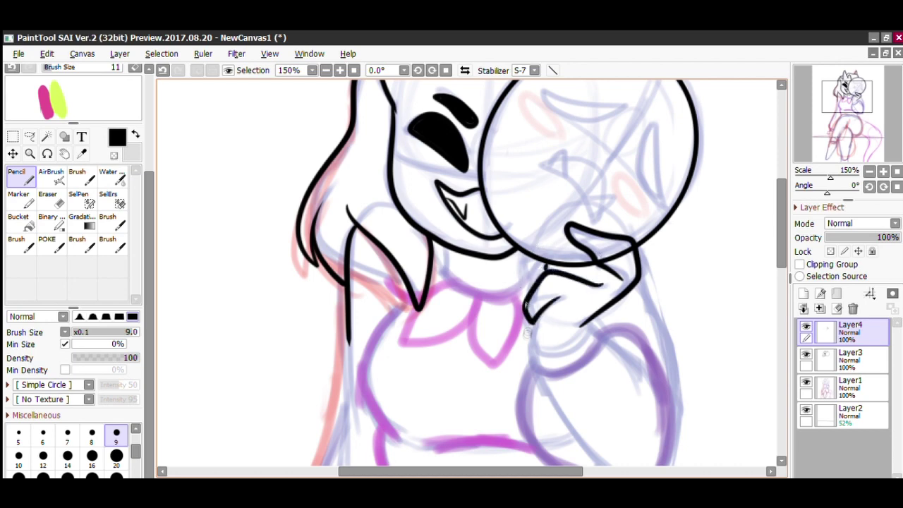
{"action": "mouse_move", "coordinate": [529, 350]}
{"action": "left_mouse_down"}
{"action": "mouse_move", "coordinate": [566, 346]}
{"action": "mouse_move", "coordinate": [589, 322]}
{"action": "mouse_move", "coordinate": [596, 341]}
{"action": "mouse_move", "coordinate": [536, 367]}
{"action": "left_mouse_up"}
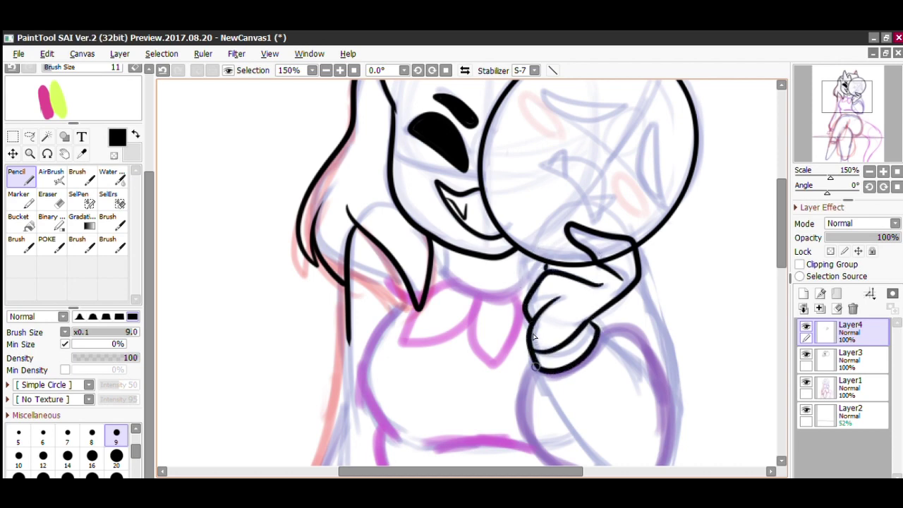
Ink the puffy sleeve and bent arm below the raised hand.
{"action": "mouse_move", "coordinate": [596, 328]}
{"action": "left_mouse_down"}
{"action": "mouse_move", "coordinate": [625, 321]}
{"action": "mouse_move", "coordinate": [656, 338]}
{"action": "mouse_move", "coordinate": [674, 420]}
{"action": "left_mouse_up"}
{"action": "scroll", "coordinate": [644, 145], "scroll_direction": "down", "scroll_amount": 3}
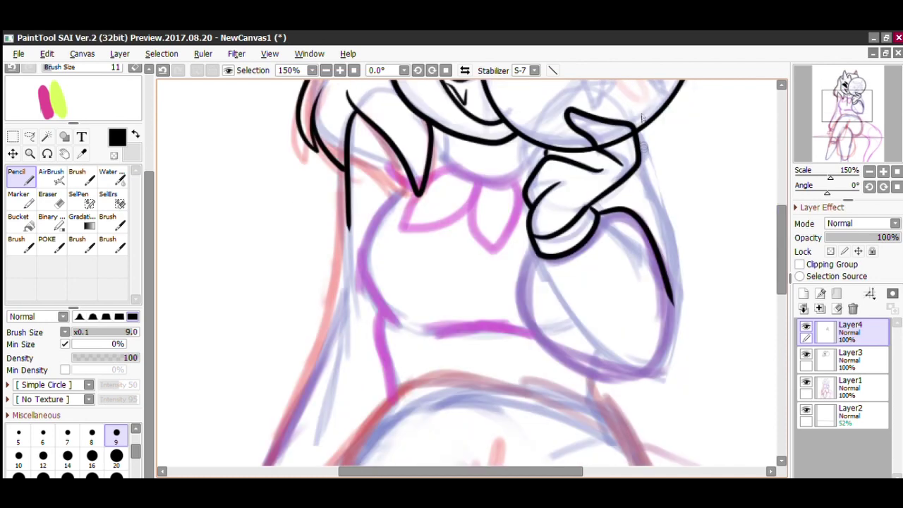
{"action": "mouse_move", "coordinate": [641, 110]}
{"action": "left_mouse_down"}
{"action": "mouse_move", "coordinate": [678, 324]}
{"action": "mouse_move", "coordinate": [586, 373]}
{"action": "mouse_move", "coordinate": [524, 263]}
{"action": "left_mouse_up"}
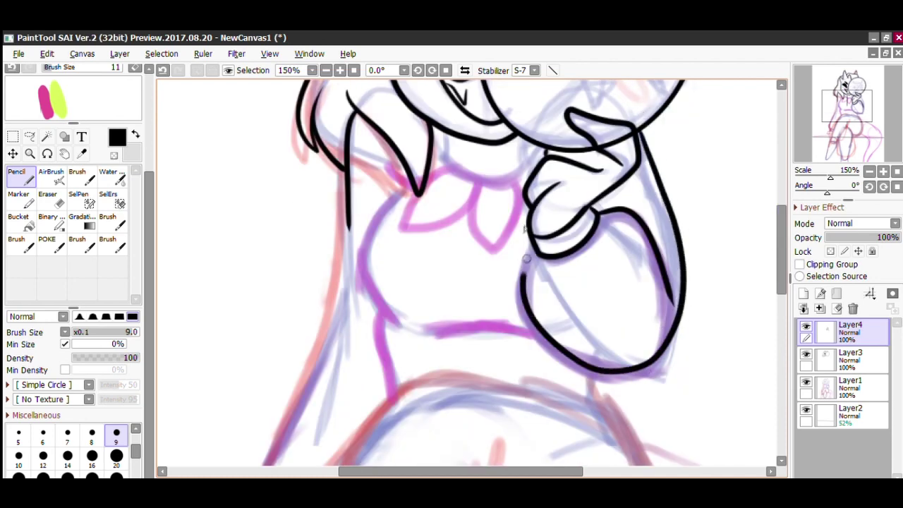
Ink the collar, the two-part bow beneath it and the chest and waist contours of the torso.
{"action": "mouse_move", "coordinate": [449, 164]}
{"action": "left_mouse_down"}
{"action": "mouse_move", "coordinate": [516, 172]}
{"action": "mouse_move", "coordinate": [530, 156]}
{"action": "left_mouse_up"}
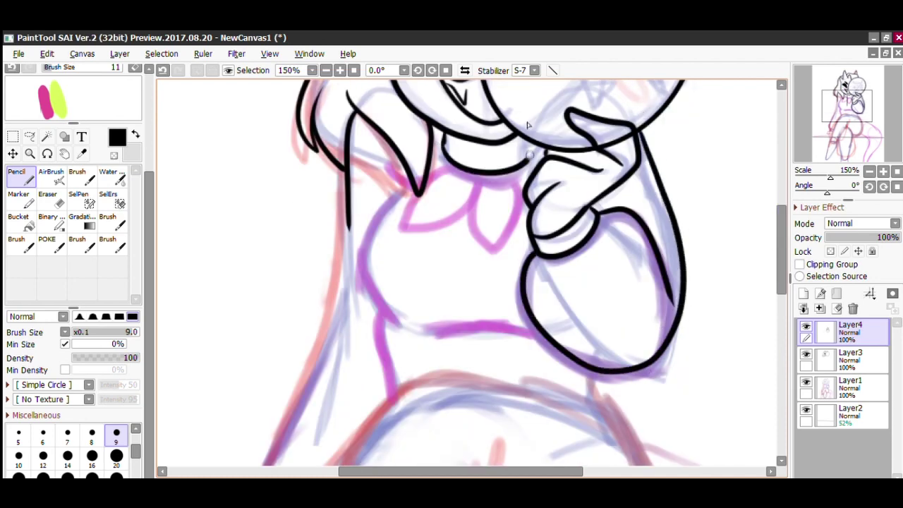
{"action": "mouse_move", "coordinate": [403, 185]}
{"action": "left_mouse_down"}
{"action": "mouse_move", "coordinate": [469, 217]}
{"action": "mouse_move", "coordinate": [471, 167]}
{"action": "left_mouse_up"}
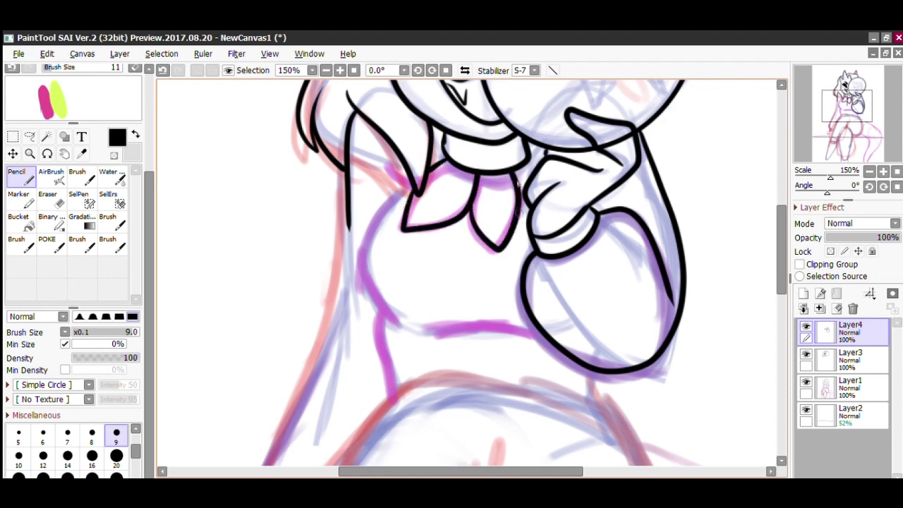
{"action": "mouse_move", "coordinate": [400, 189]}
{"action": "left_mouse_down"}
{"action": "mouse_move", "coordinate": [369, 228]}
{"action": "mouse_move", "coordinate": [360, 284]}
{"action": "mouse_move", "coordinate": [393, 319]}
{"action": "mouse_move", "coordinate": [374, 334]}
{"action": "mouse_move", "coordinate": [393, 396]}
{"action": "left_mouse_up"}
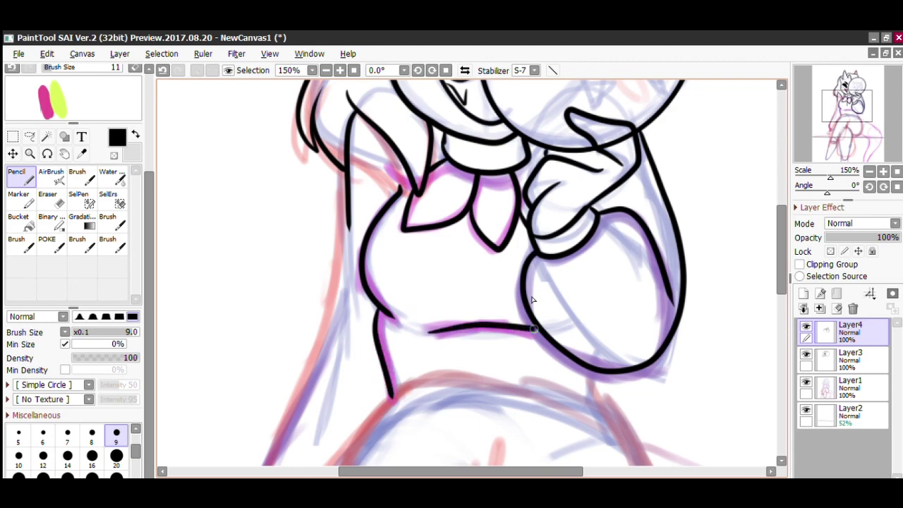
Ink the long line running down the figure's left side to the hip and the short waist line under the sleeve.
{"action": "left_click", "coordinate": [326, 71]}
{"action": "left_click", "coordinate": [326, 70]}
{"action": "left_click", "coordinate": [340, 71]}
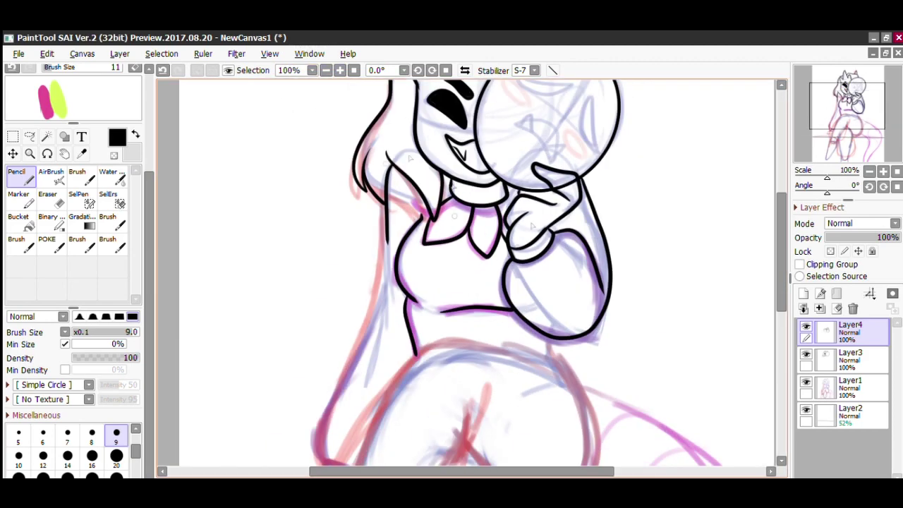
{"action": "left_click_drag", "start_coordinate": [781, 217], "coordinate": [778, 249]}
{"action": "left_click_drag", "start_coordinate": [386, 149], "coordinate": [318, 307]}
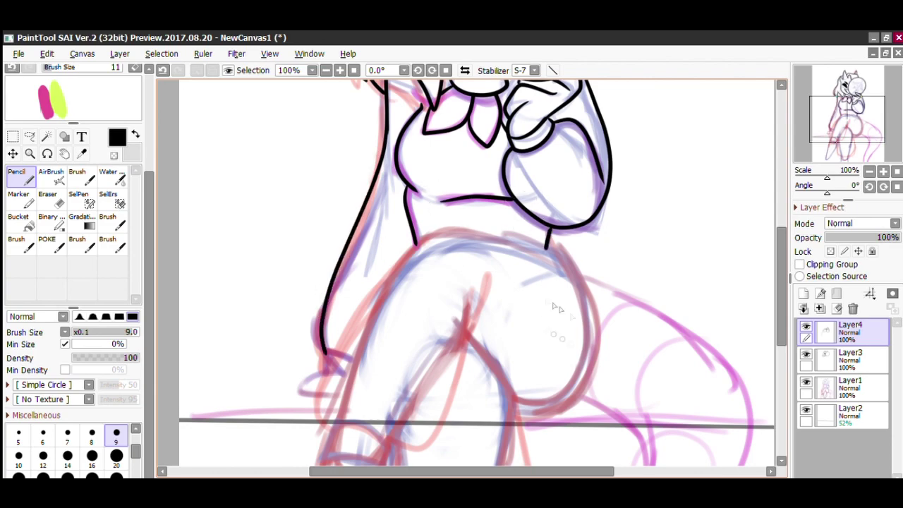
Ink the waistband curve, the outer edge of the left thigh and the cuff at its knee.
{"action": "left_click_drag", "start_coordinate": [780, 238], "coordinate": [768, 272]}
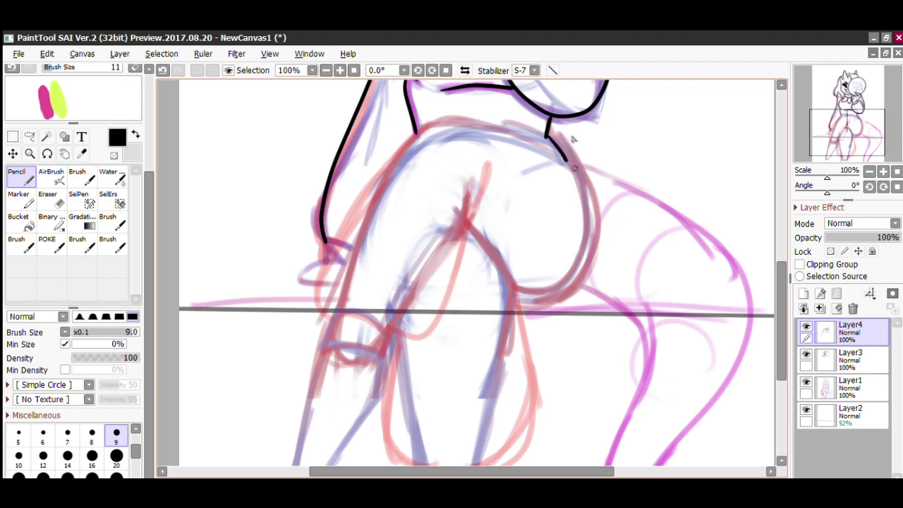
{"action": "key", "text": "ctrl+z"}
{"action": "mouse_move", "coordinate": [564, 161]}
{"action": "left_mouse_down"}
{"action": "mouse_move", "coordinate": [534, 136]}
{"action": "mouse_move", "coordinate": [445, 134]}
{"action": "mouse_move", "coordinate": [406, 150]}
{"action": "mouse_move", "coordinate": [304, 282]}
{"action": "mouse_move", "coordinate": [327, 330]}
{"action": "mouse_move", "coordinate": [371, 321]}
{"action": "mouse_move", "coordinate": [387, 331]}
{"action": "mouse_move", "coordinate": [378, 354]}
{"action": "mouse_move", "coordinate": [326, 332]}
{"action": "left_mouse_up"}
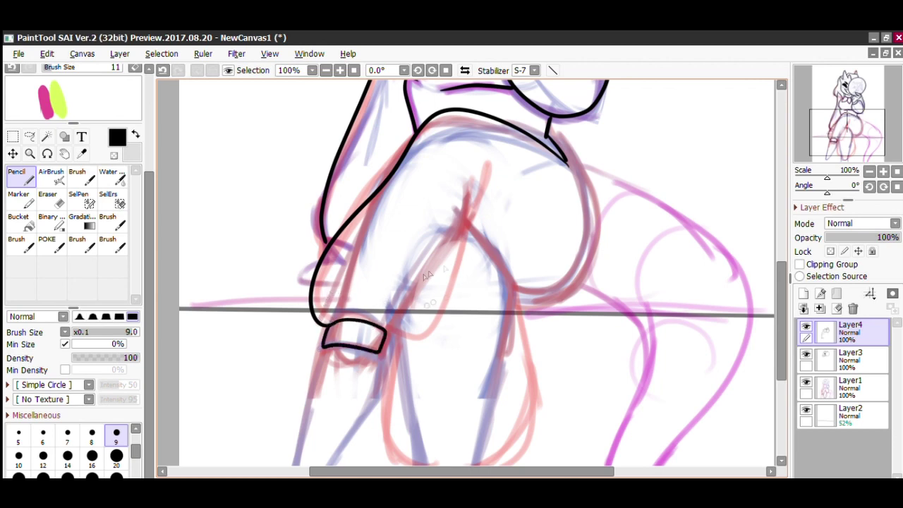
Ink the inner thigh line from the knee cuff up to the crotch fold and the top edge of the other thigh.
{"action": "left_click_drag", "start_coordinate": [401, 333], "coordinate": [469, 181]}
{"action": "key", "text": "ctrl+z"}
{"action": "left_click_drag", "start_coordinate": [465, 180], "coordinate": [422, 284]}
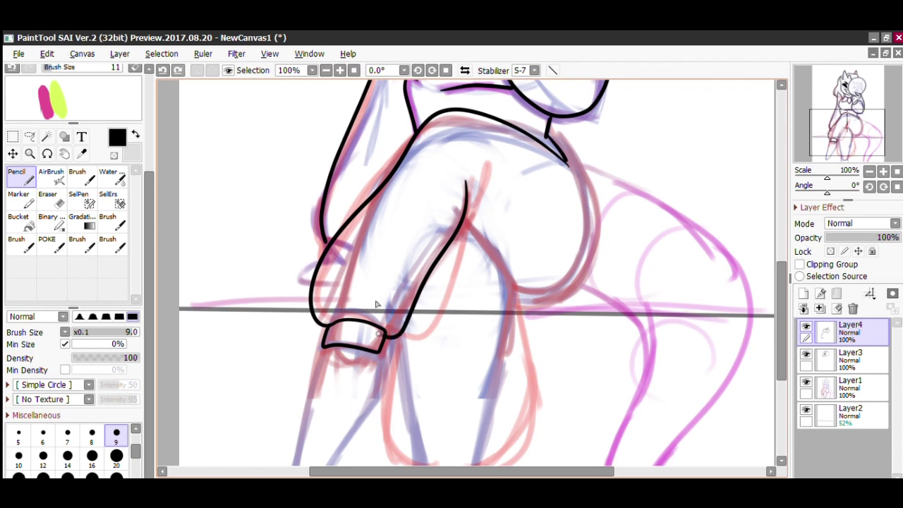
{"action": "key", "text": "ctrl+z"}
{"action": "mouse_move", "coordinate": [387, 333]}
{"action": "left_mouse_down"}
{"action": "mouse_move", "coordinate": [404, 331]}
{"action": "mouse_move", "coordinate": [471, 176]}
{"action": "left_mouse_up"}
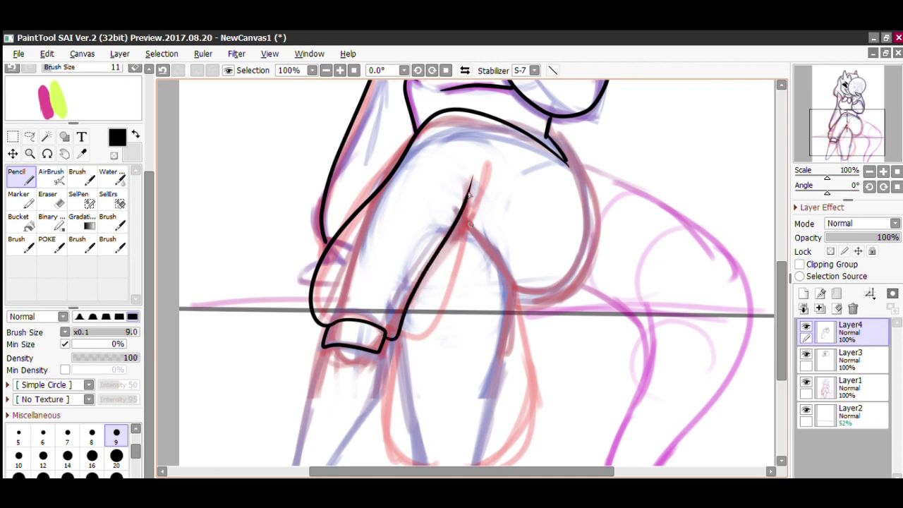
{"action": "scroll", "coordinate": [400, 151], "scroll_direction": "down", "scroll_amount": 5}
{"action": "key", "text": "ctrl+z"}
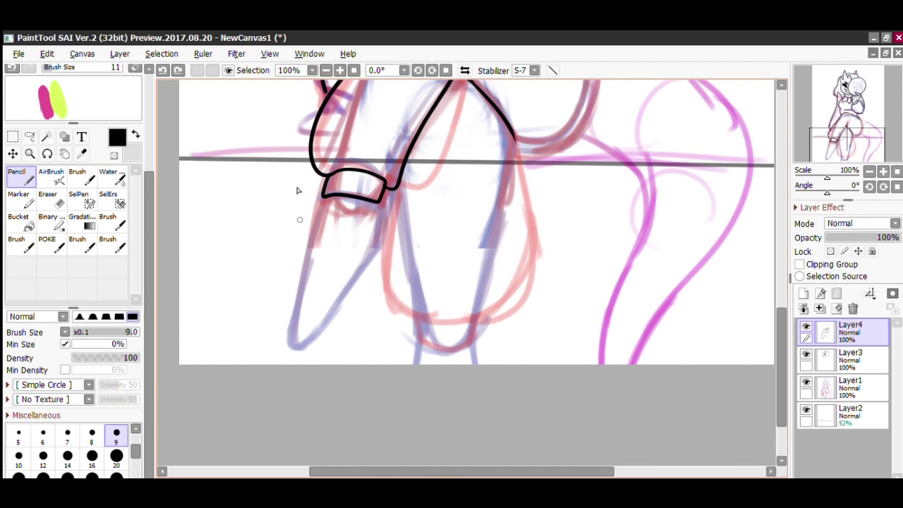
Ink both lower legs with the second leg's bottom cuff, and the rounded hip curve up to the waistband.
{"action": "mouse_move", "coordinate": [319, 194]}
{"action": "left_mouse_down"}
{"action": "mouse_move", "coordinate": [283, 345]}
{"action": "mouse_move", "coordinate": [306, 352]}
{"action": "mouse_move", "coordinate": [387, 253]}
{"action": "left_mouse_up"}
{"action": "mouse_move", "coordinate": [517, 131]}
{"action": "left_mouse_down"}
{"action": "mouse_move", "coordinate": [532, 264]}
{"action": "mouse_move", "coordinate": [447, 323]}
{"action": "mouse_move", "coordinate": [381, 237]}
{"action": "left_mouse_up"}
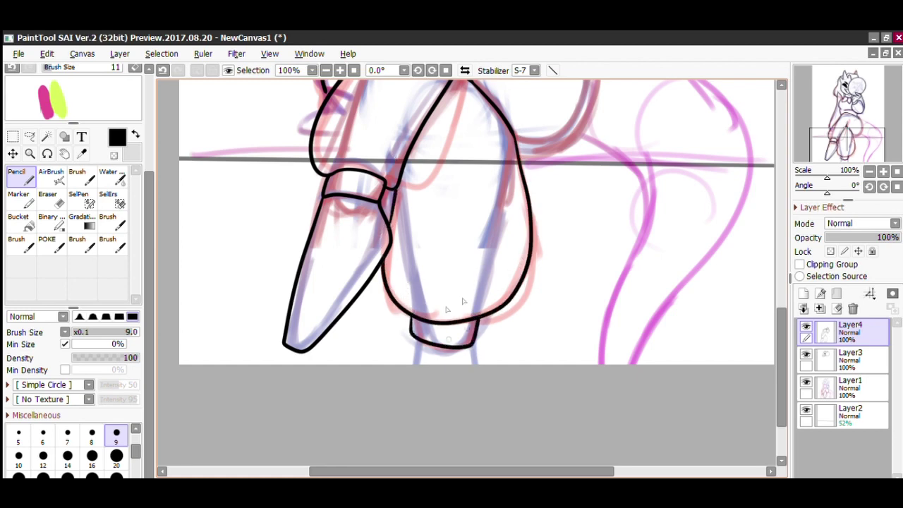
{"action": "scroll", "coordinate": [769, 310], "scroll_direction": "up", "scroll_amount": 5}
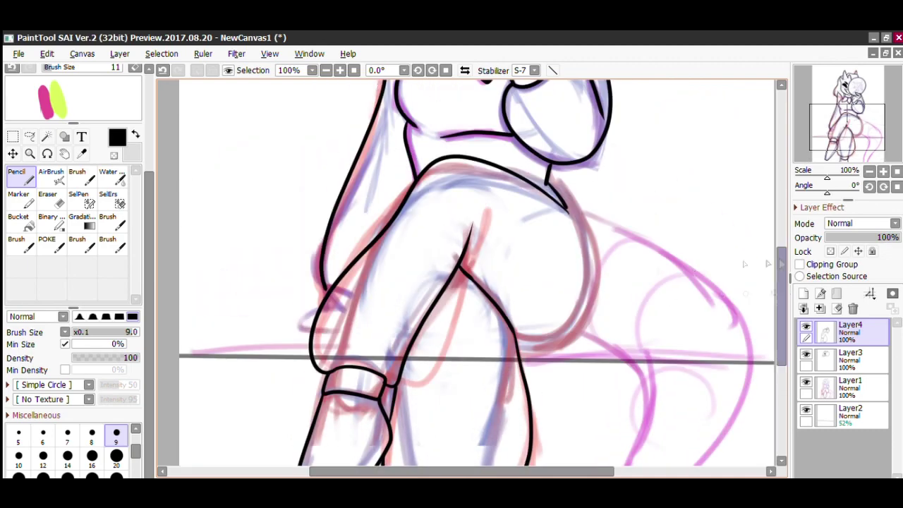
{"action": "mouse_move", "coordinate": [522, 353]}
{"action": "left_mouse_down"}
{"action": "mouse_move", "coordinate": [596, 326]}
{"action": "mouse_move", "coordinate": [596, 224]}
{"action": "mouse_move", "coordinate": [570, 206]}
{"action": "left_mouse_up"}
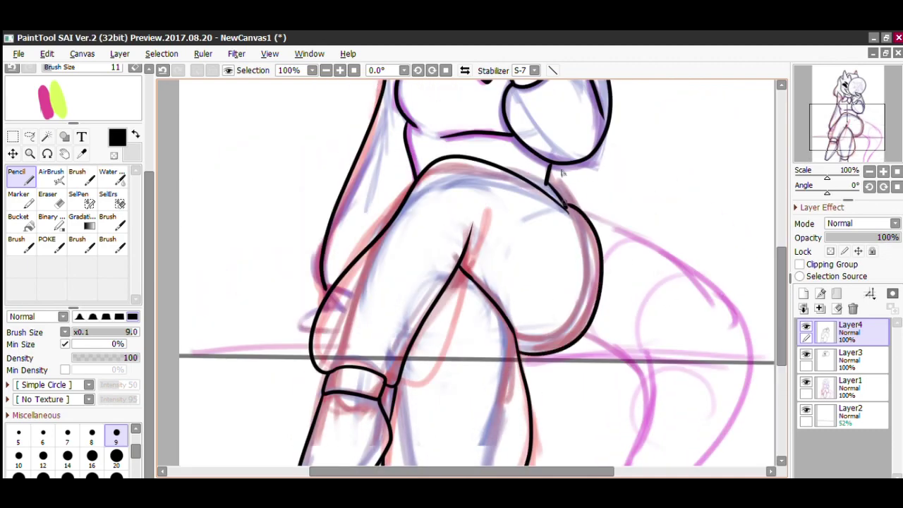
Select the empty area surrounding the hips and legs on Layer4 with the Magic Wand, then return to the Pencil.
{"action": "left_click", "coordinate": [47, 136]}
{"action": "left_click", "coordinate": [265, 233]}
{"action": "left_click", "coordinate": [20, 177]}
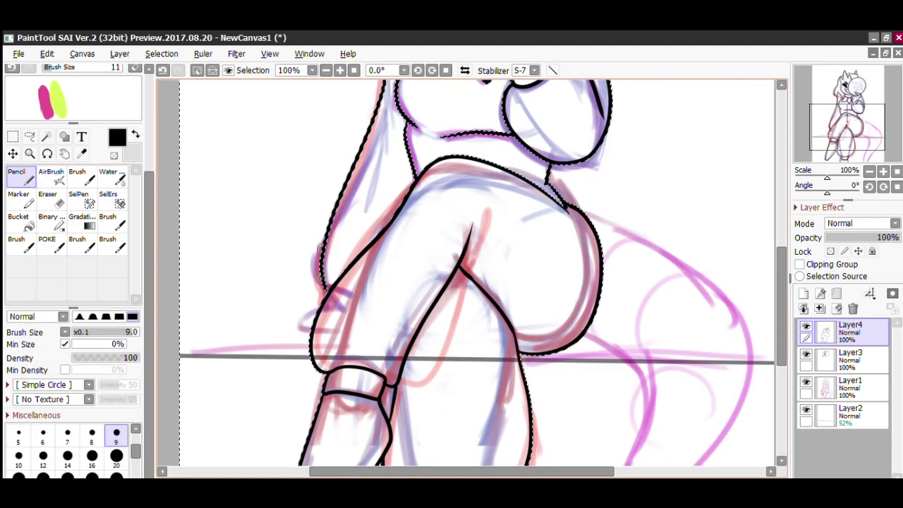
{"action": "left_click", "coordinate": [198, 70]}
{"action": "left_click", "coordinate": [48, 136]}
{"action": "left_click", "coordinate": [261, 230]}
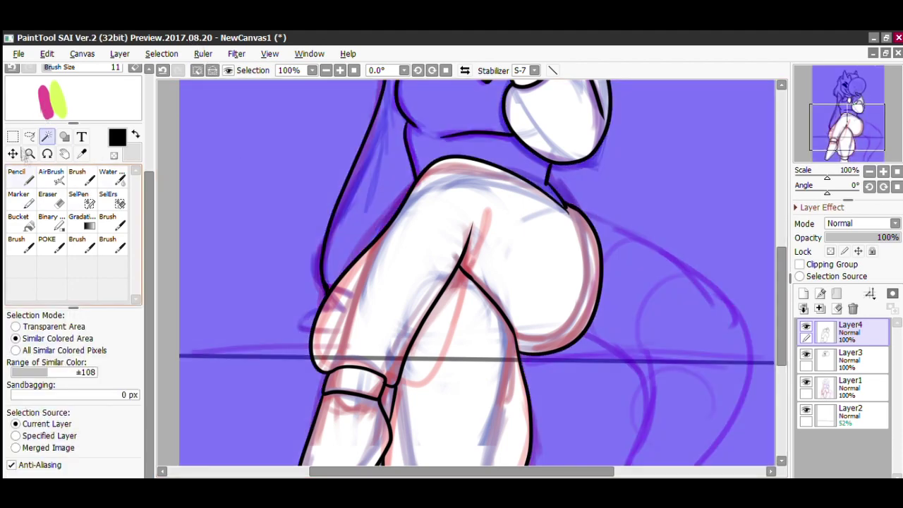
{"action": "left_click", "coordinate": [20, 176]}
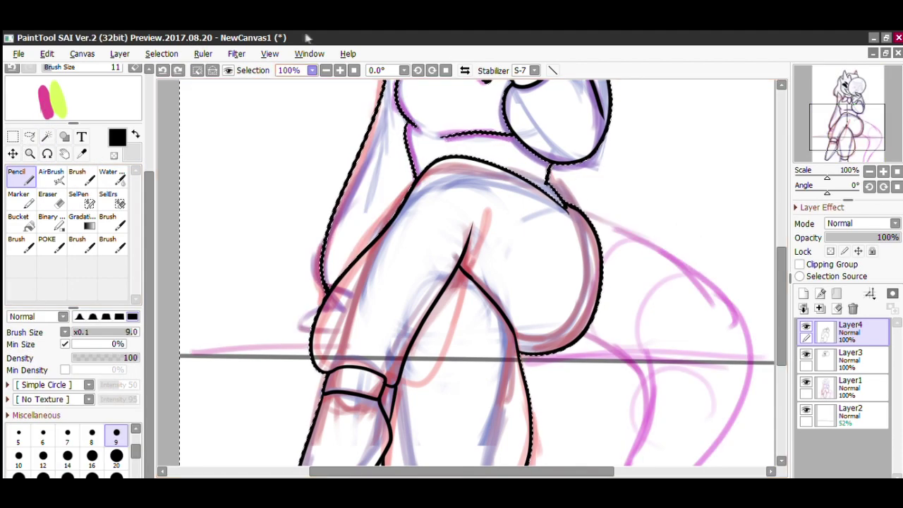
Ink the outer edge of the tail from the hip down to the canvas's bottom edge.
{"action": "scroll", "coordinate": [536, 215], "scroll_direction": "down", "scroll_amount": 2}
{"action": "mouse_move", "coordinate": [605, 319]}
{"action": "left_mouse_down"}
{"action": "mouse_move", "coordinate": [550, 366]}
{"action": "mouse_move", "coordinate": [549, 416]}
{"action": "left_mouse_up"}
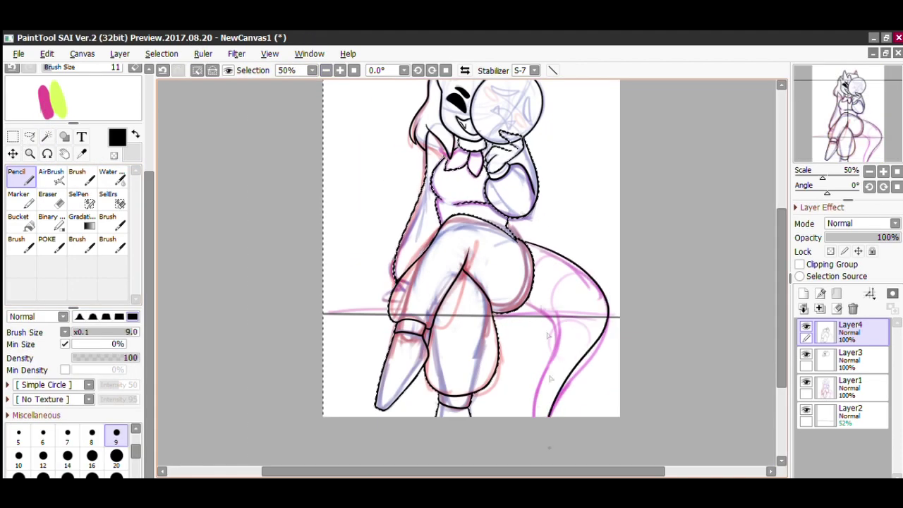
{"action": "mouse_move", "coordinate": [527, 306]}
{"action": "left_mouse_down"}
{"action": "mouse_move", "coordinate": [561, 325]}
{"action": "mouse_move", "coordinate": [554, 363]}
{"action": "left_mouse_up"}
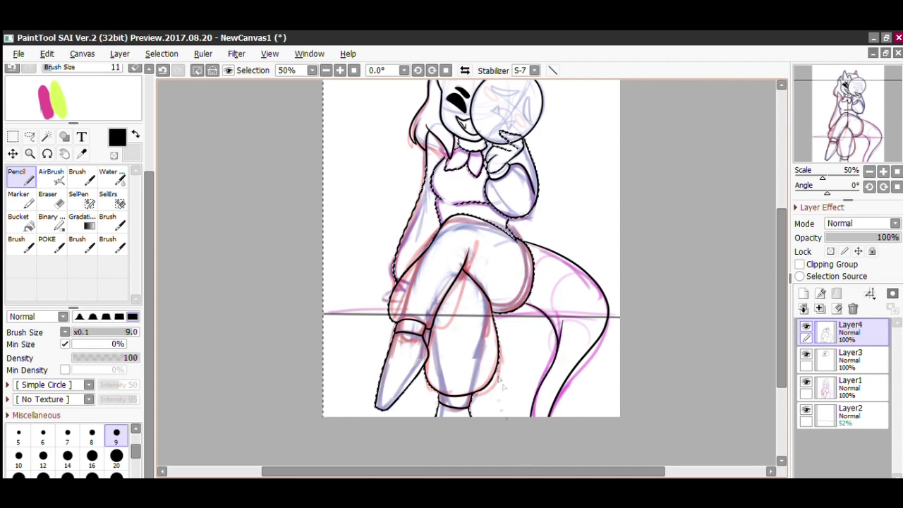
{"action": "left_click_drag", "start_coordinate": [529, 357], "coordinate": [550, 368]}
{"action": "key", "text": "ctrl+z"}
{"action": "key", "text": "ctrl+z"}
{"action": "left_click_drag", "start_coordinate": [558, 335], "coordinate": [535, 417]}
{"action": "key", "text": "ctrl+z"}
{"action": "key", "text": "ctrl+z"}
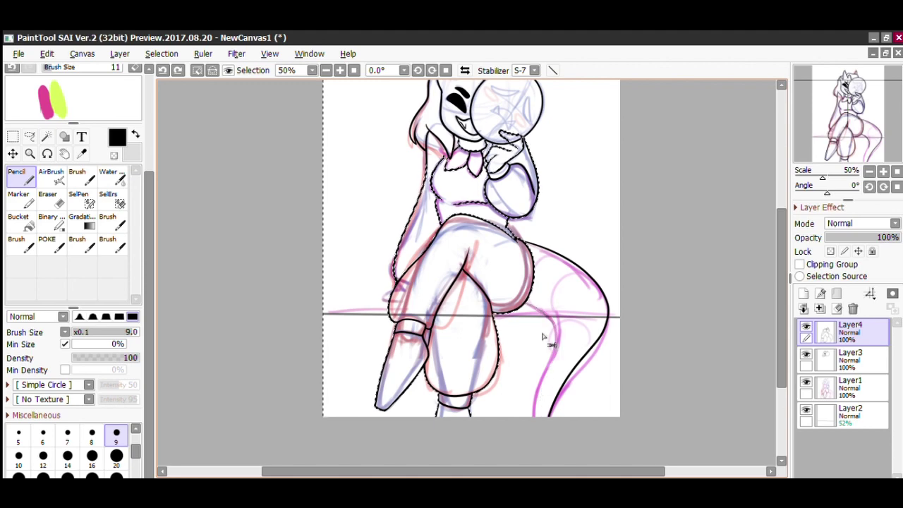
Ink the tail's inner edge down to the canvas's bottom edge and the small clawed fingers beside the crossed knee.
{"action": "mouse_move", "coordinate": [551, 333]}
{"action": "left_mouse_down"}
{"action": "mouse_move", "coordinate": [529, 376]}
{"action": "mouse_move", "coordinate": [533, 416]}
{"action": "left_mouse_up"}
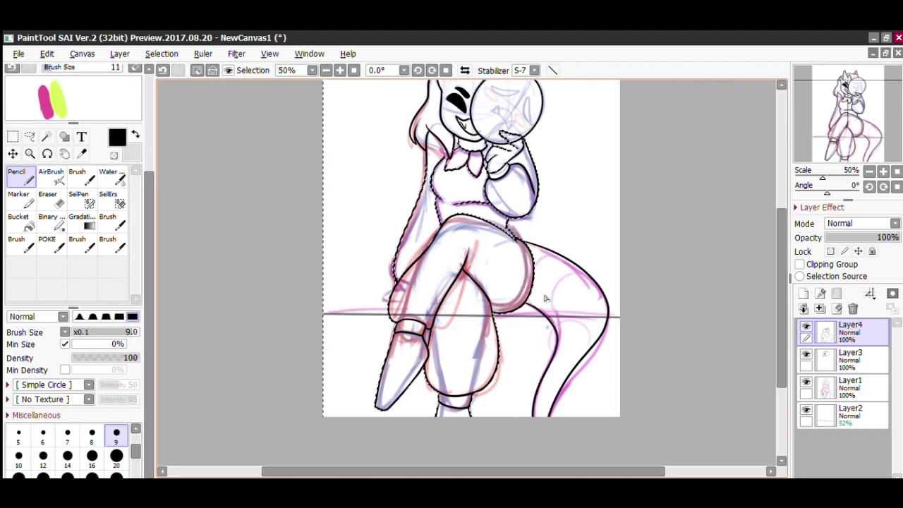
{"action": "left_click", "coordinate": [29, 153]}
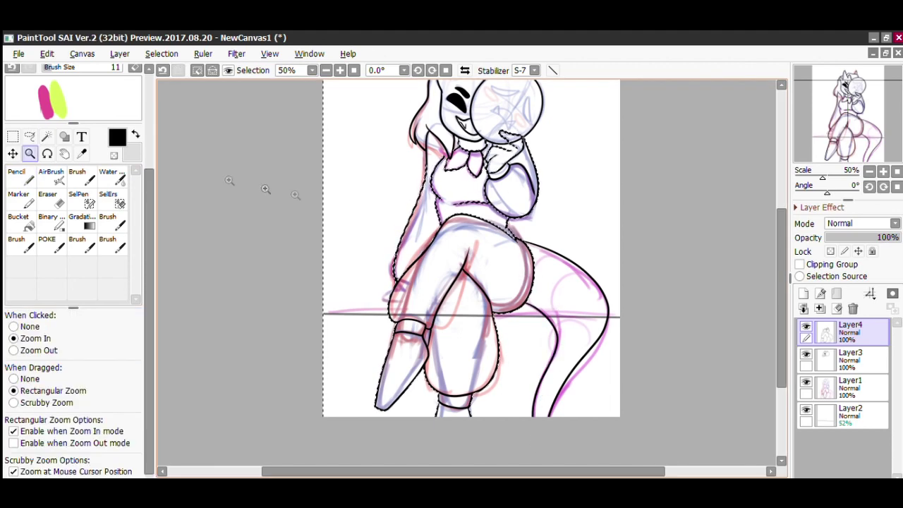
{"action": "left_click_drag", "start_coordinate": [360, 232], "coordinate": [490, 328]}
{"action": "left_click", "coordinate": [19, 171]}
{"action": "mouse_move", "coordinate": [333, 318]}
{"action": "left_mouse_down"}
{"action": "mouse_move", "coordinate": [315, 351]}
{"action": "mouse_move", "coordinate": [325, 372]}
{"action": "left_mouse_up"}
{"action": "left_click", "coordinate": [354, 71]}
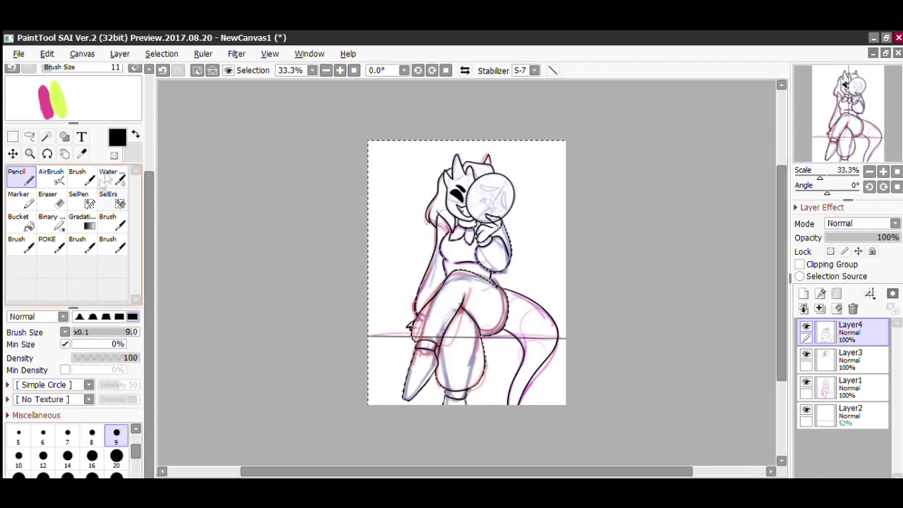
Clear the selection and erase the disc's outline where it crosses the holding fingers on Layer3.
{"action": "left_click", "coordinate": [29, 153]}
{"action": "left_click_drag", "start_coordinate": [590, 351], "coordinate": [413, 143]}
{"action": "left_click", "coordinate": [197, 70]}
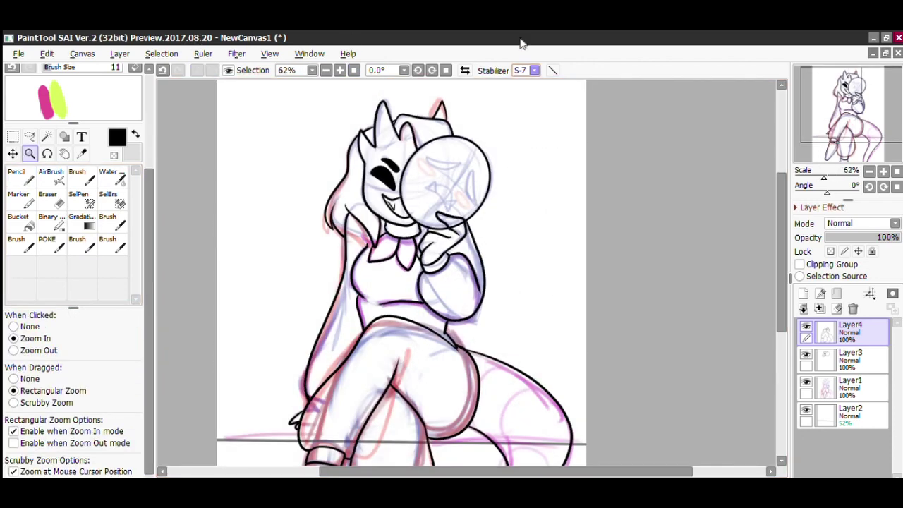
{"action": "left_click", "coordinate": [20, 177]}
{"action": "left_click", "coordinate": [850, 358]}
{"action": "left_click", "coordinate": [340, 70]}
{"action": "left_click", "coordinate": [51, 199]}
{"action": "left_click_drag", "start_coordinate": [443, 202], "coordinate": [450, 195]}
{"action": "left_click", "coordinate": [137, 358]}
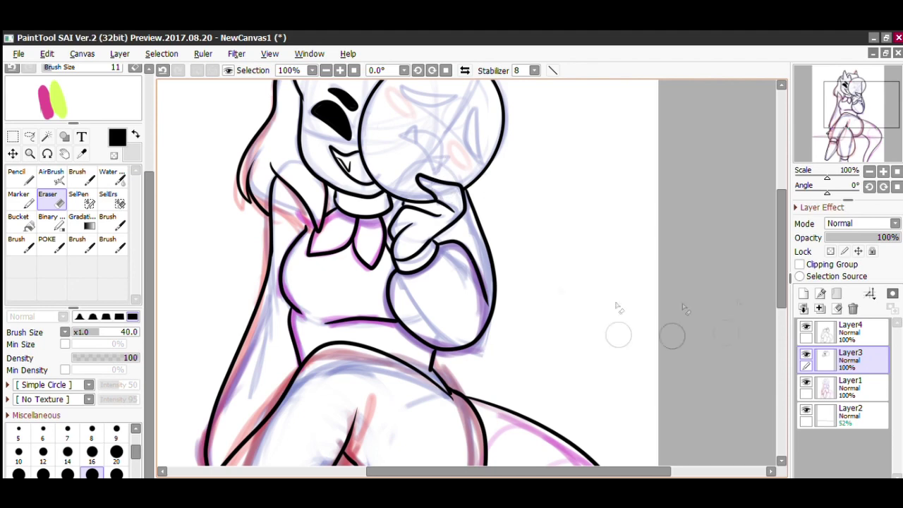
Merge Layer4 down into Layer3 and set the opacity of the Layer1 sketch to 34%.
{"action": "left_click", "coordinate": [850, 331]}
{"action": "left_click", "coordinate": [820, 308]}
{"action": "left_click", "coordinate": [354, 71]}
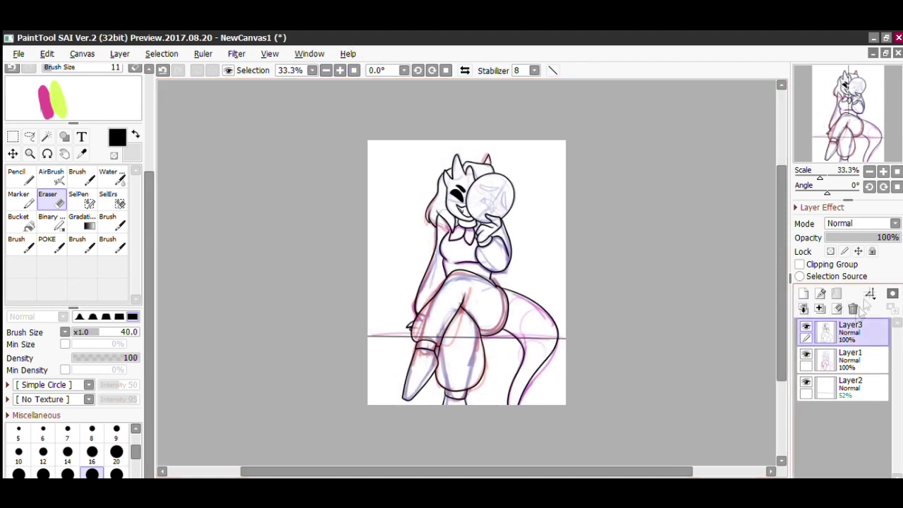
{"action": "left_click", "coordinate": [847, 359]}
{"action": "left_click", "coordinate": [850, 238]}
Select the disc's interior on Layer3 with the Magic Wand and create a new layer above it.
{"action": "left_click", "coordinate": [30, 153]}
{"action": "left_click_drag", "start_coordinate": [464, 165], "coordinate": [545, 239]}
{"action": "left_click", "coordinate": [418, 71]}
{"action": "left_click", "coordinate": [418, 70]}
{"action": "left_click", "coordinate": [850, 331]}
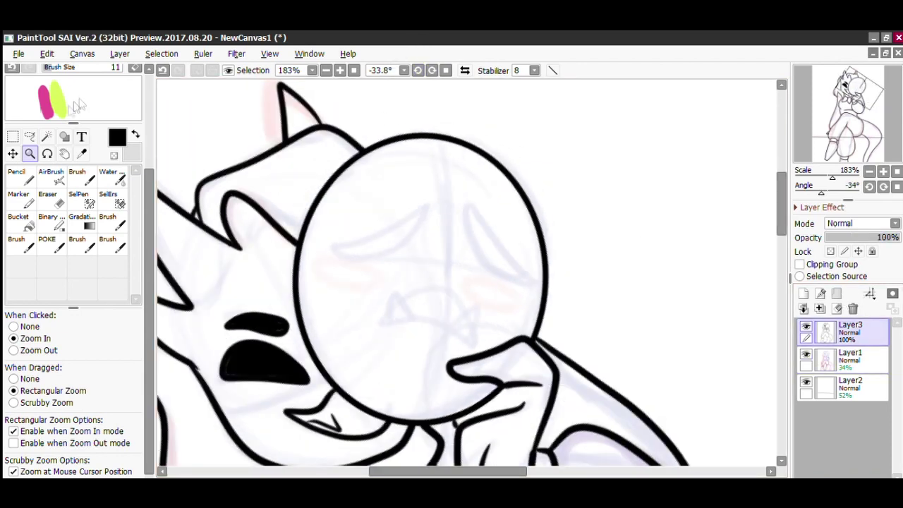
{"action": "left_click", "coordinate": [47, 136]}
{"action": "left_click", "coordinate": [443, 209]}
{"action": "left_click", "coordinate": [340, 70]}
{"action": "left_click", "coordinate": [21, 177]}
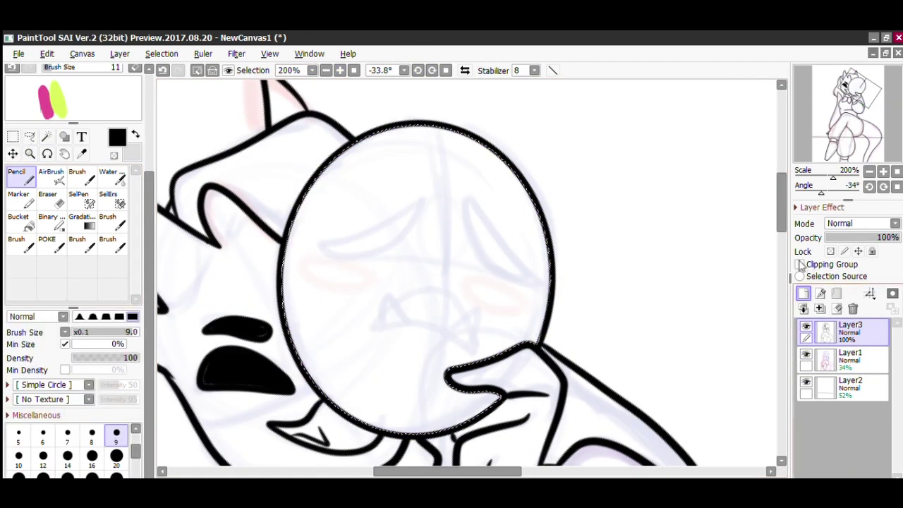
{"action": "left_click", "coordinate": [803, 294]}
Ink the disc's two drooping eyes and fanged frown with the Pencil, using stabilizer S-7.
{"action": "mouse_move", "coordinate": [421, 190]}
{"action": "left_mouse_down"}
{"action": "mouse_move", "coordinate": [324, 229]}
{"action": "mouse_move", "coordinate": [420, 191]}
{"action": "mouse_move", "coordinate": [324, 244]}
{"action": "mouse_move", "coordinate": [403, 238]}
{"action": "mouse_move", "coordinate": [425, 188]}
{"action": "mouse_move", "coordinate": [499, 268]}
{"action": "mouse_move", "coordinate": [498, 228]}
{"action": "mouse_move", "coordinate": [457, 188]}
{"action": "left_mouse_up"}
{"action": "key", "text": "ctrl+z"}
{"action": "left_click", "coordinate": [534, 70]}
{"action": "left_click", "coordinate": [555, 351]}
{"action": "mouse_move", "coordinate": [408, 321]}
{"action": "left_mouse_down"}
{"action": "mouse_move", "coordinate": [388, 291]}
{"action": "mouse_move", "coordinate": [380, 322]}
{"action": "left_mouse_up"}
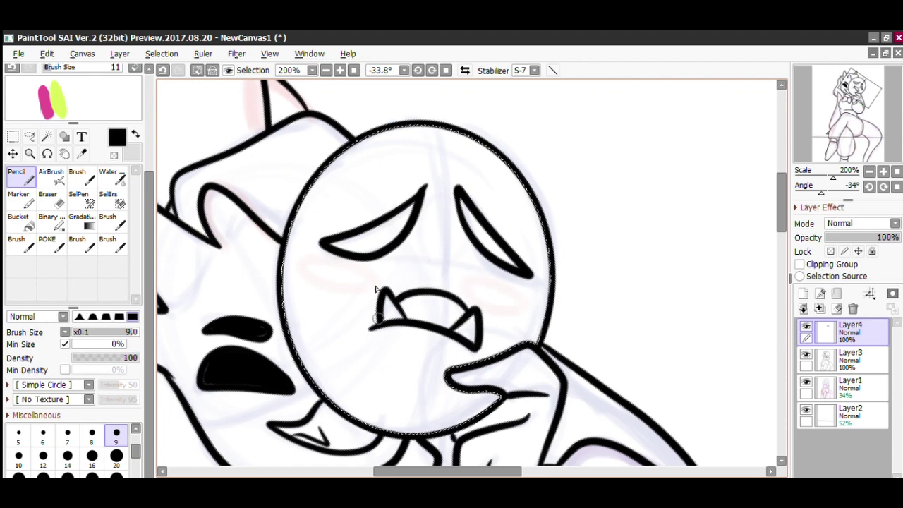
Open a gap under one of the disc's eyes for an inked round teardrop, and redraw the other eye's outline.
{"action": "key", "text": "e"}
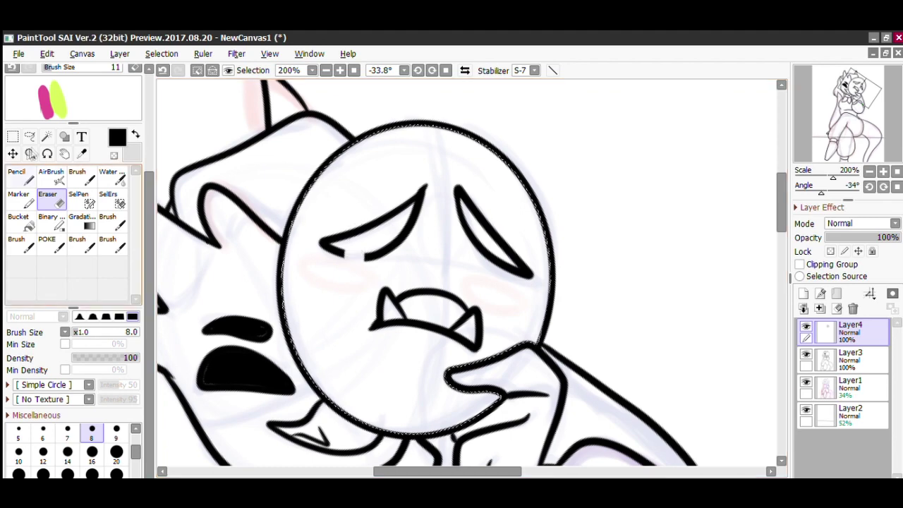
{"action": "left_click", "coordinate": [21, 177]}
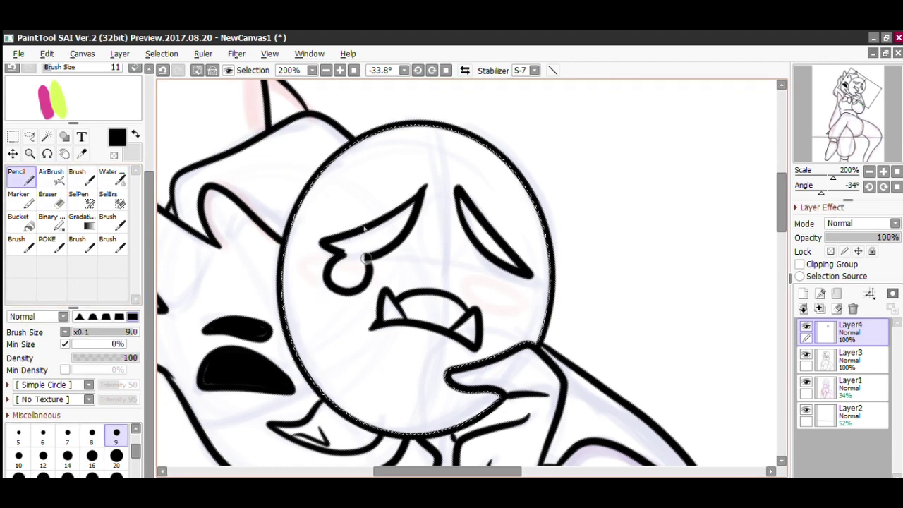
{"action": "key", "text": "e"}
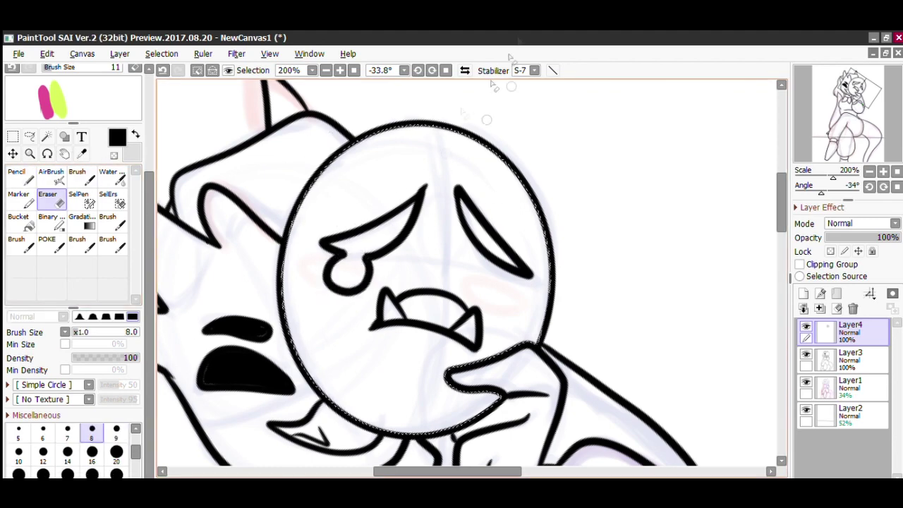
{"action": "left_click_drag", "start_coordinate": [480, 212], "coordinate": [498, 261]}
{"action": "key", "text": "n"}
{"action": "mouse_move", "coordinate": [460, 190]}
{"action": "left_mouse_down"}
{"action": "mouse_move", "coordinate": [467, 215]}
{"action": "mouse_move", "coordinate": [529, 279]}
{"action": "mouse_move", "coordinate": [462, 189]}
{"action": "left_mouse_up"}
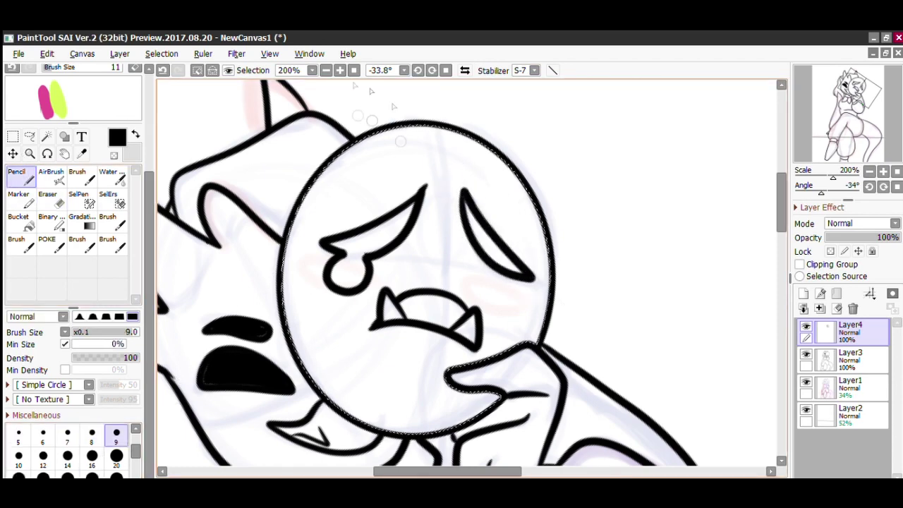
Clear the disc selection and merge the face lines on Layer4 down into Layer3.
{"action": "key", "text": "Home"}
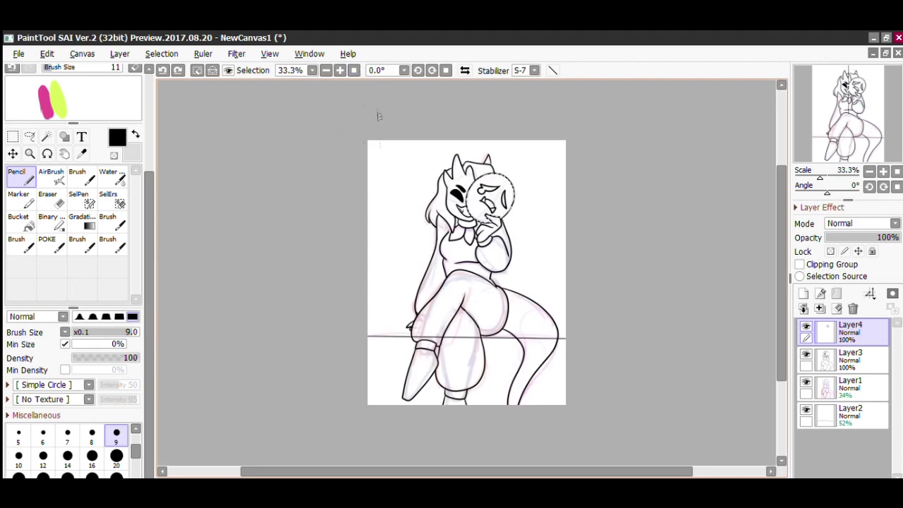
{"action": "left_click", "coordinate": [197, 70]}
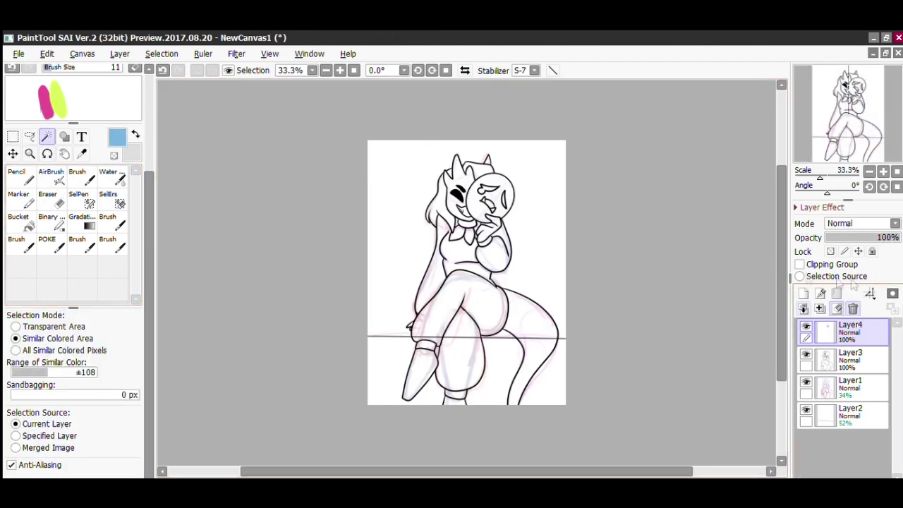
{"action": "left_click", "coordinate": [852, 308]}
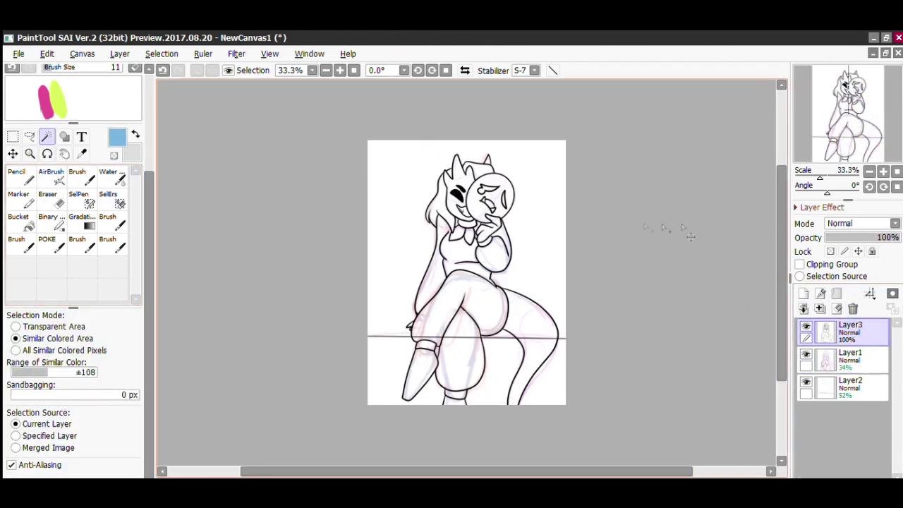
Hide the Layer1 sketch and select the whole figure by picking the background on Layer3 with the Magic Wand and inverting.
{"action": "left_click", "coordinate": [806, 353]}
{"action": "left_click", "coordinate": [520, 247]}
{"action": "left_click", "coordinate": [505, 339]}
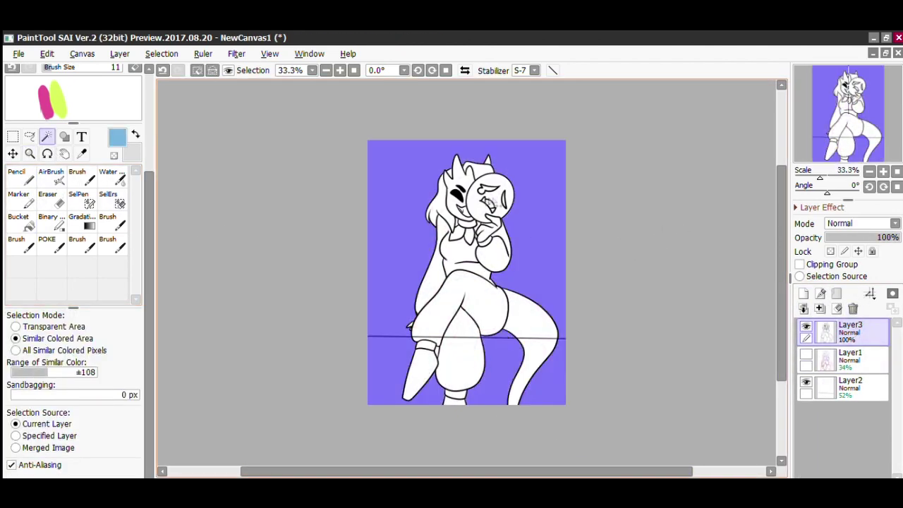
{"action": "left_click", "coordinate": [212, 70]}
Create a new layer beneath the line art and fill the selected figure with light blue.
{"action": "left_click", "coordinate": [862, 359]}
{"action": "left_click", "coordinate": [804, 294]}
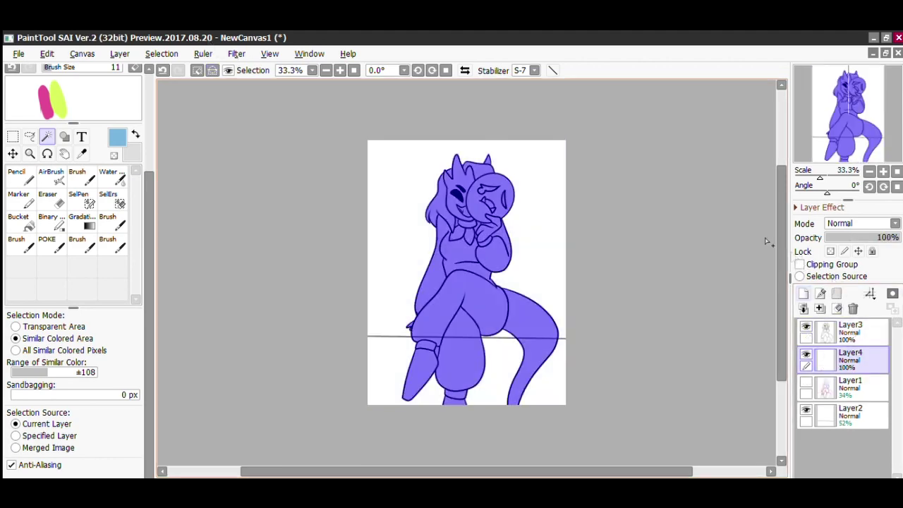
{"action": "left_click", "coordinate": [21, 221]}
{"action": "left_click", "coordinate": [409, 325]}
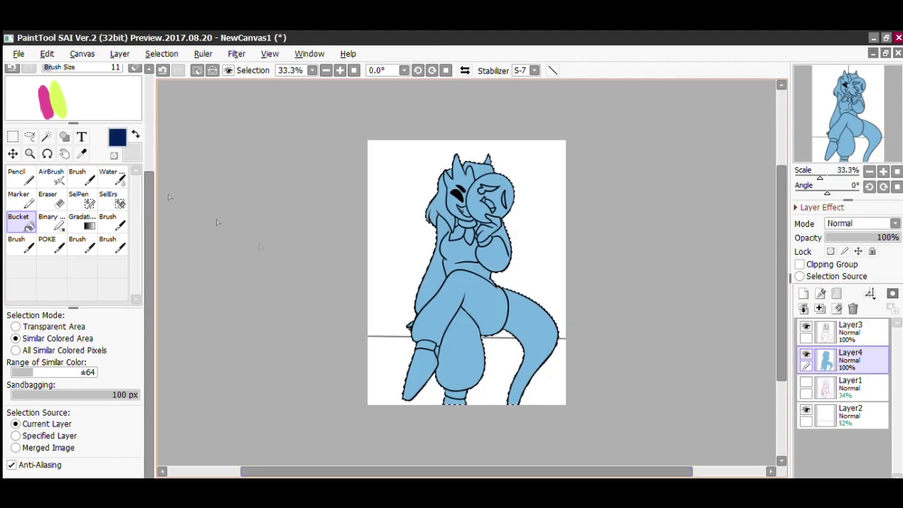
Add short black hair strokes at the base of the forehead curl on Layer3.
{"action": "left_click", "coordinate": [30, 153]}
{"action": "left_click_drag", "start_coordinate": [397, 151], "coordinate": [537, 264]}
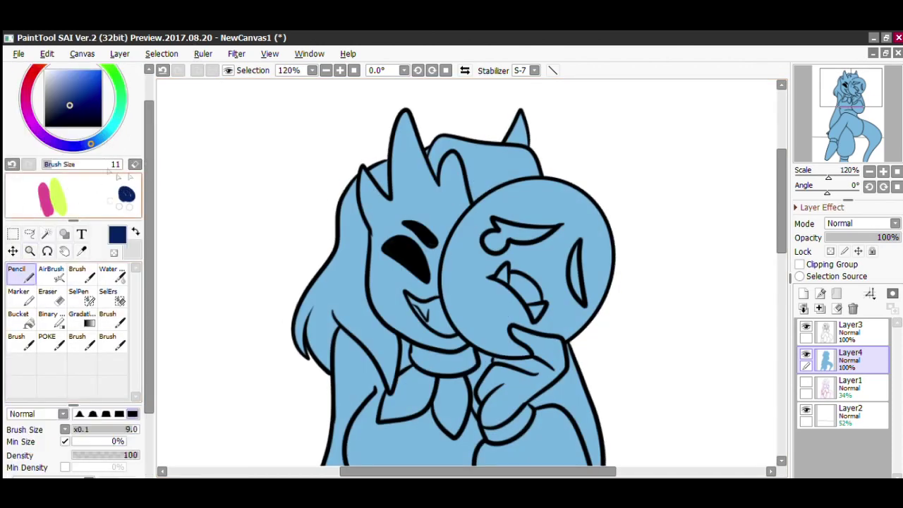
{"action": "left_click_drag", "start_coordinate": [55, 117], "coordinate": [33, 152]}
{"action": "left_click", "coordinate": [842, 335]}
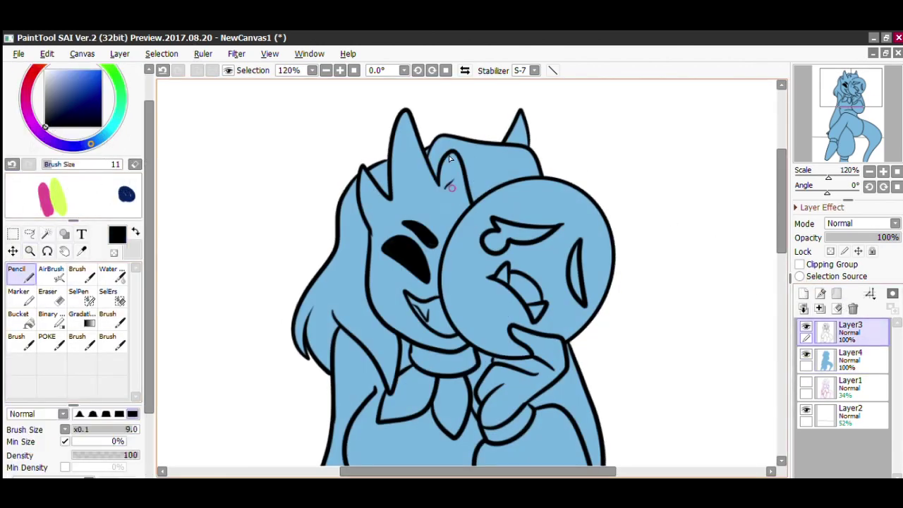
Select the hair areas behind the face and horns on Layer3 with the Magic Wand.
{"action": "left_click", "coordinate": [46, 234]}
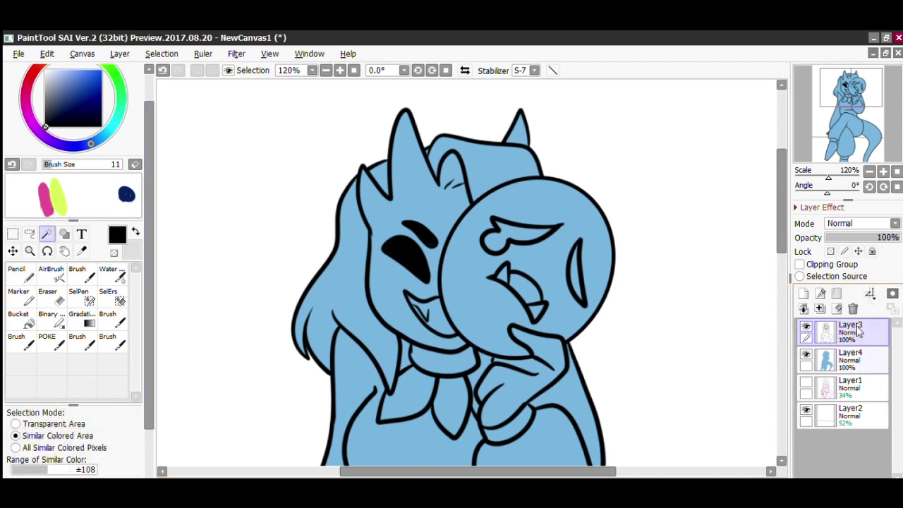
{"action": "left_click", "coordinate": [351, 263]}
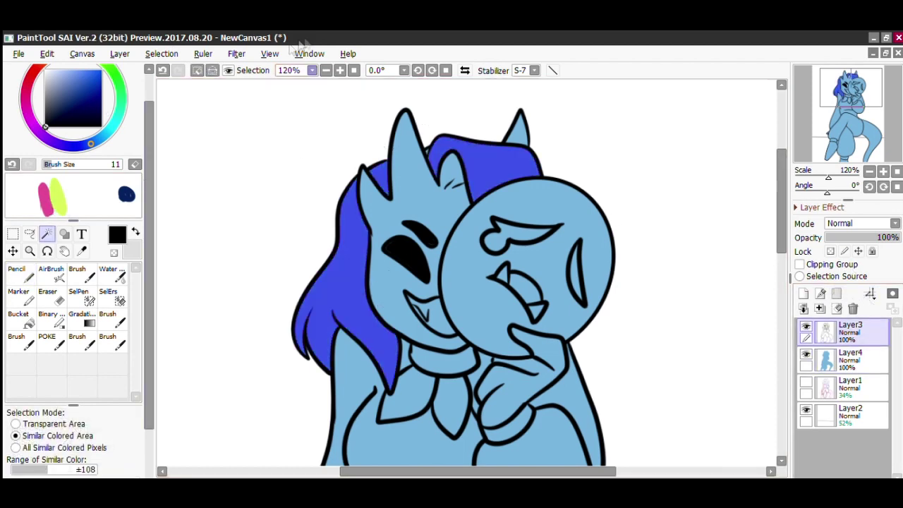
{"action": "scroll", "coordinate": [635, 166], "scroll_direction": "up", "scroll_amount": 3}
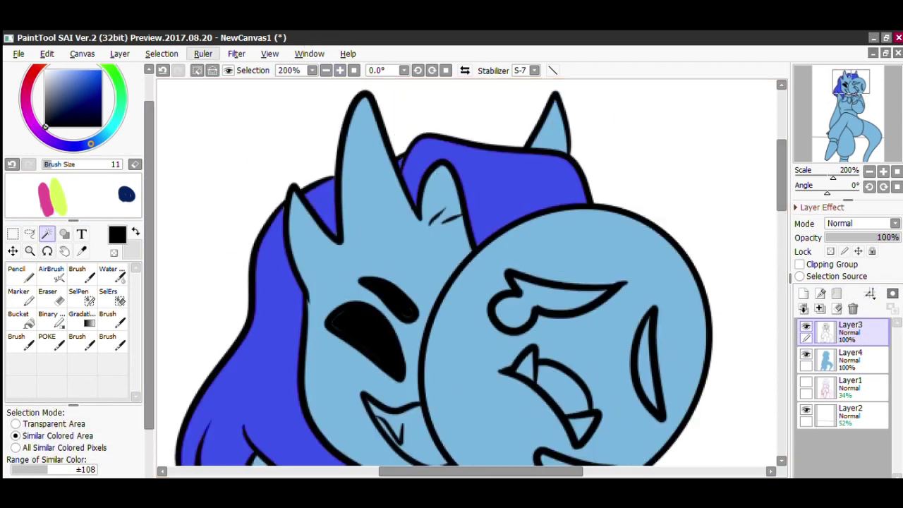
Fill the selected hair with dark navy blue on a new layer above Layer4, and clear the selection.
{"action": "left_click", "coordinate": [21, 320]}
{"action": "right_click", "coordinate": [126, 194]}
{"action": "left_click", "coordinate": [852, 359]}
{"action": "left_click", "coordinate": [803, 293]}
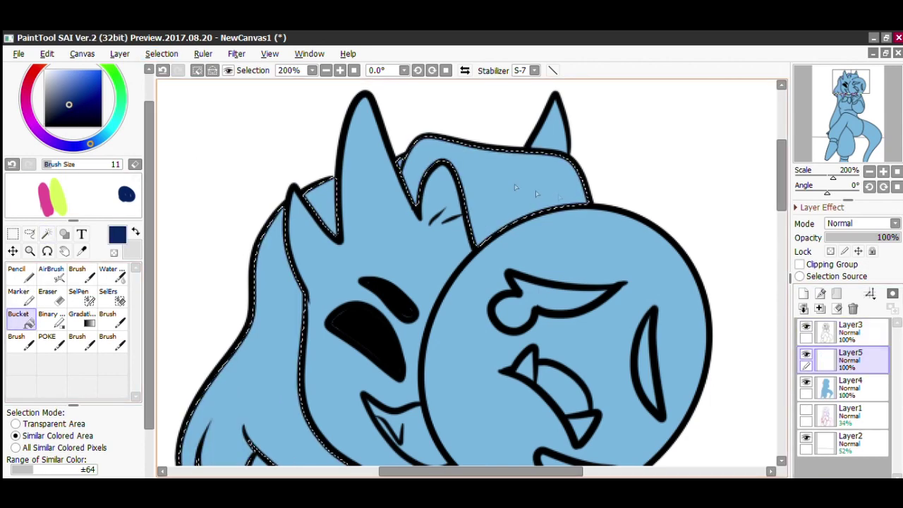
{"action": "left_click", "coordinate": [494, 180]}
{"action": "left_click", "coordinate": [319, 197]}
{"action": "left_click", "coordinate": [277, 265]}
{"action": "left_click", "coordinate": [401, 163]}
{"action": "left_click", "coordinate": [197, 71]}
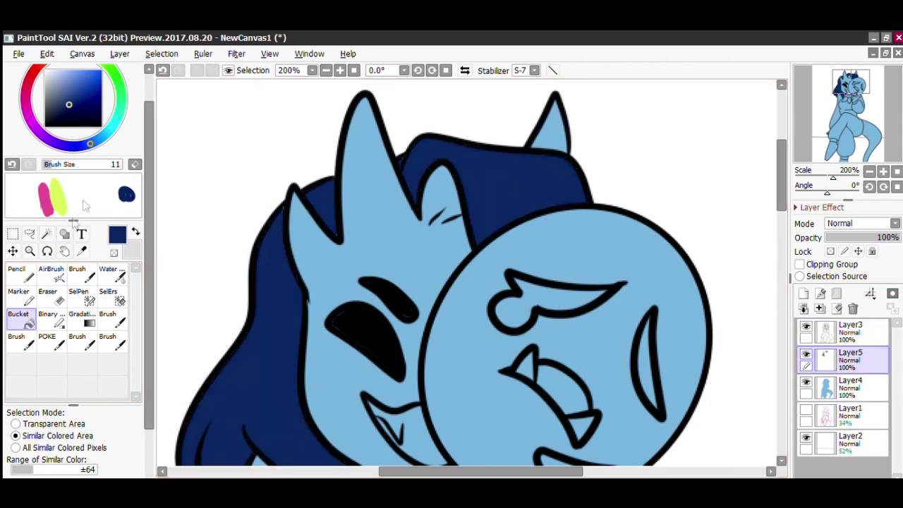
Paint the forehead curl dark navy blue on Layer5 with the Pencil, setting the stabilizer to 15.
{"action": "left_click", "coordinate": [20, 274]}
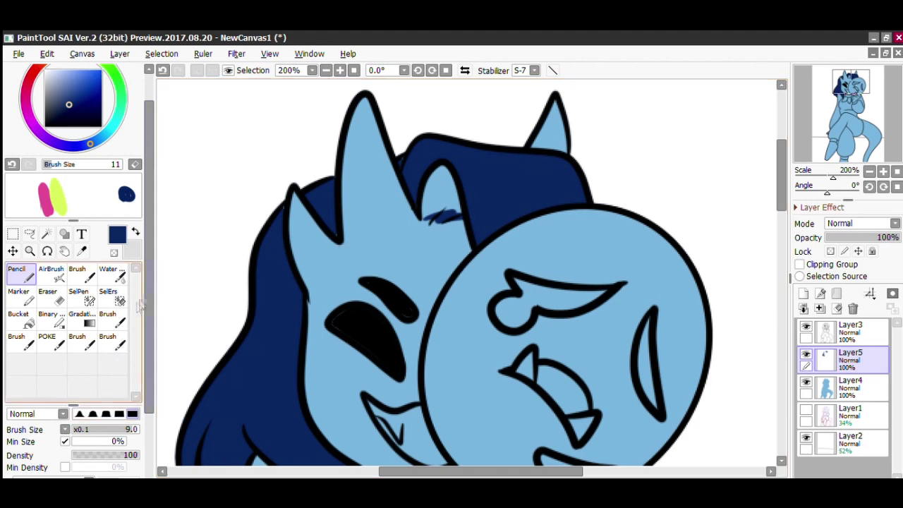
{"action": "left_click", "coordinate": [534, 179]}
{"action": "left_click_drag", "start_coordinate": [441, 168], "coordinate": [468, 211]}
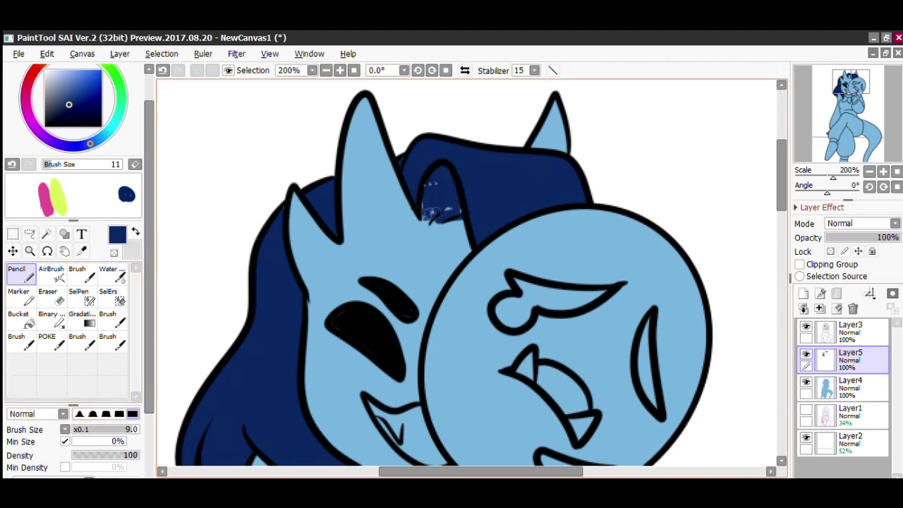
Try a straight gradient of muted light blue over the lower hair on Layer5.
{"action": "scroll", "coordinate": [422, 186], "scroll_direction": "down", "scroll_amount": 2}
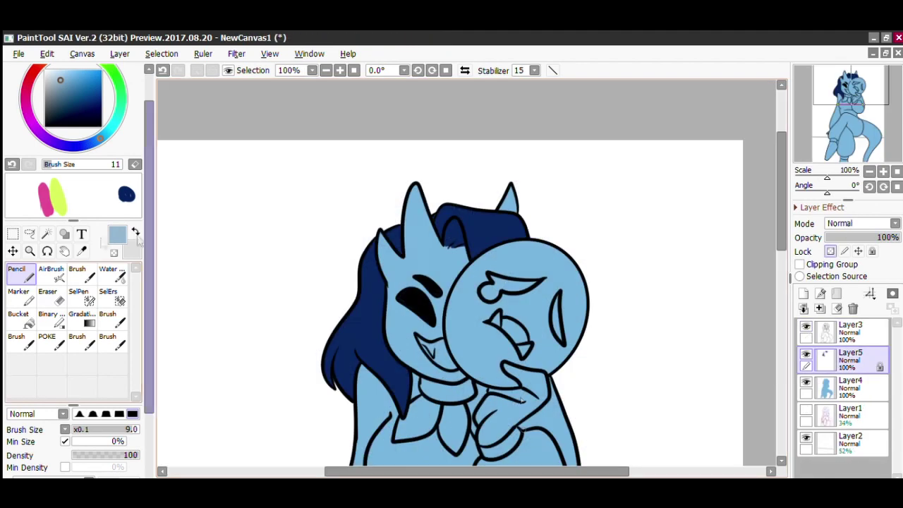
{"action": "left_click", "coordinate": [82, 317]}
{"action": "left_click_drag", "start_coordinate": [469, 292], "coordinate": [468, 403]}
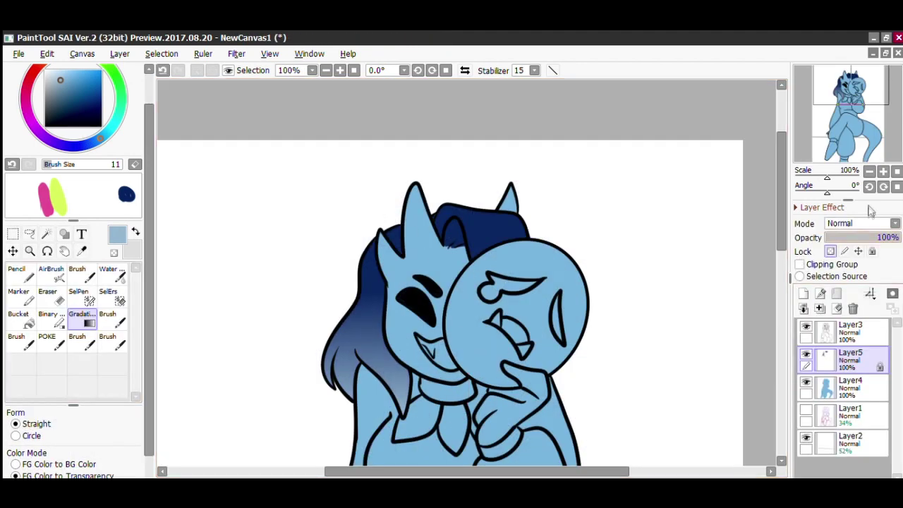
{"action": "key", "text": "ctrl+z"}
Create a new layer above Layer5 and try an upward muted light blue gradient on it.
{"action": "left_click", "coordinate": [803, 293]}
{"action": "left_click_drag", "start_coordinate": [490, 455], "coordinate": [488, 284]}
{"action": "key", "text": "ctrl+z"}
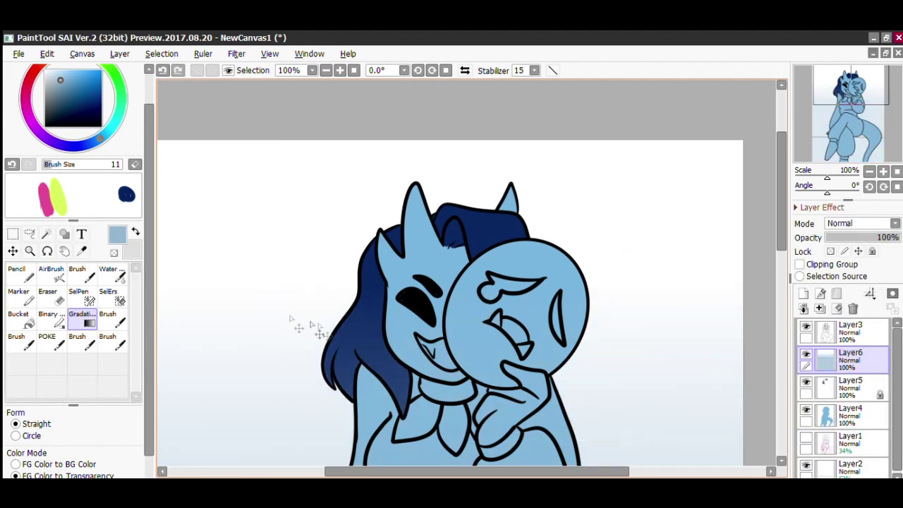
Select the navy hair by picking its surroundings on Layer5 with the Magic Wand at a ±48 color range and inverting.
{"action": "left_click", "coordinate": [47, 233]}
{"action": "left_click", "coordinate": [851, 387]}
{"action": "left_click", "coordinate": [406, 167]}
{"action": "left_click", "coordinate": [27, 470]}
{"action": "key", "text": "ctrl+d"}
{"action": "left_click", "coordinate": [306, 225]}
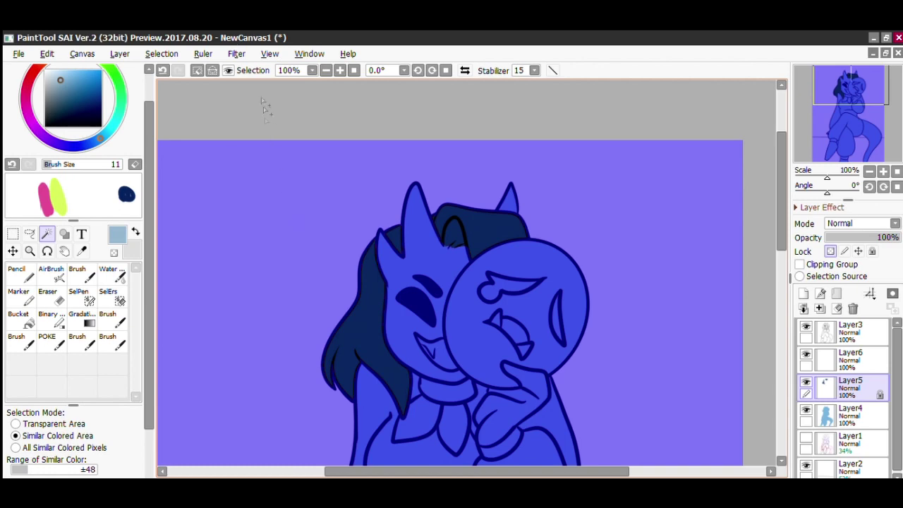
{"action": "left_click", "coordinate": [212, 70]}
Apply an upward muted light blue gradient to the selected hair on Layer6.
{"action": "left_click", "coordinate": [850, 359]}
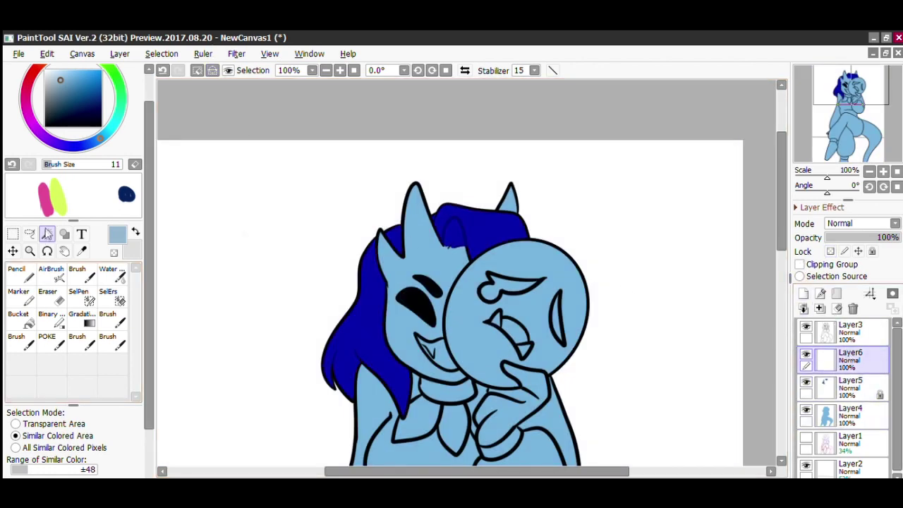
{"action": "left_click", "coordinate": [82, 319]}
{"action": "left_click_drag", "start_coordinate": [452, 462], "coordinate": [451, 278]}
Set Layer6 to Screen mode at 76% opacity and clear the hair selection.
{"action": "left_click", "coordinate": [872, 238]}
{"action": "left_click", "coordinate": [862, 223]}
{"action": "left_click", "coordinate": [850, 263]}
{"action": "left_click_drag", "start_coordinate": [854, 237], "coordinate": [863, 237]}
{"action": "key", "text": "ctrl+d"}
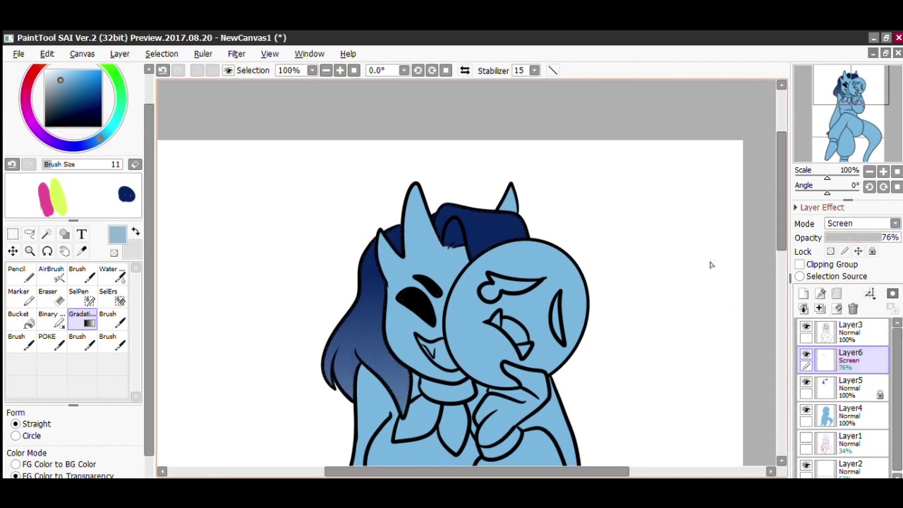
{"action": "left_click_drag", "start_coordinate": [782, 229], "coordinate": [783, 275]}
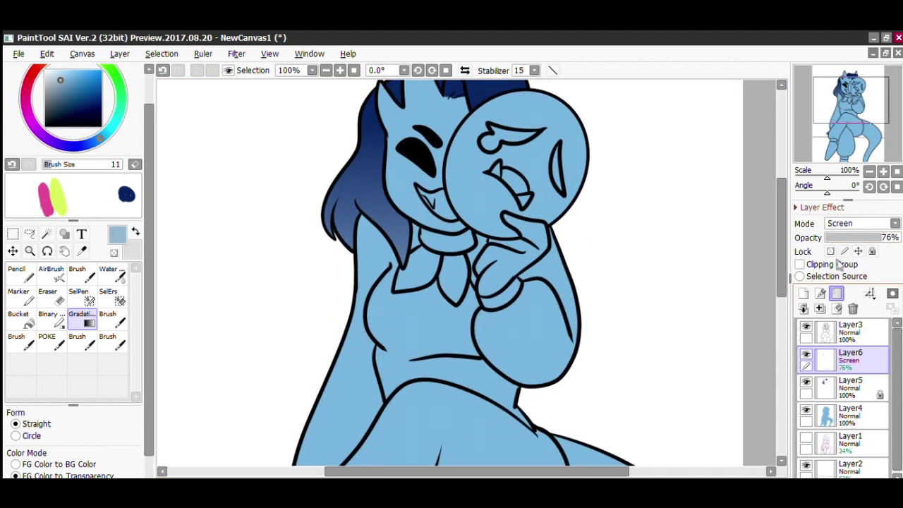
Group the hair layers Layer5 and Layer6 in a new folder, and pick the reference drawing's purple for use with Layer3 active.
{"action": "left_click", "coordinate": [837, 293]}
{"action": "left_click_drag", "start_coordinate": [854, 381], "coordinate": [850, 406]}
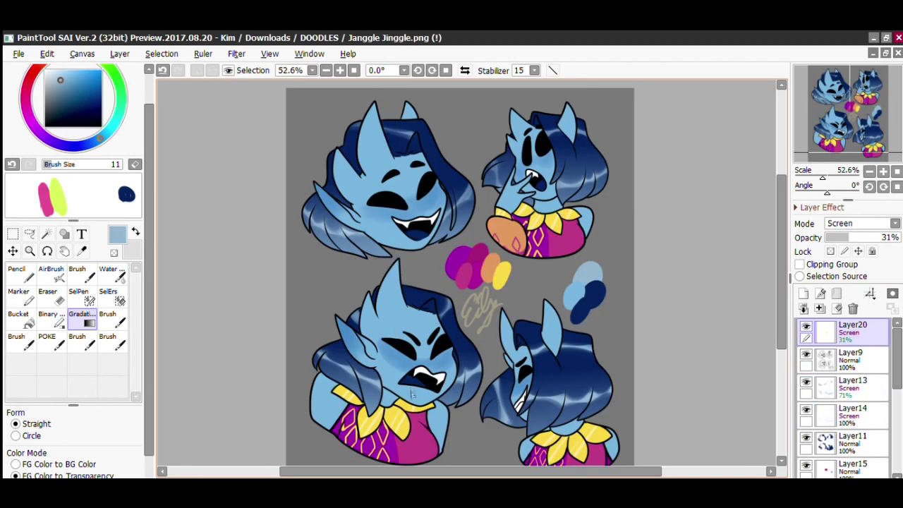
{"action": "left_click", "coordinate": [413, 395], "text": "alt"}
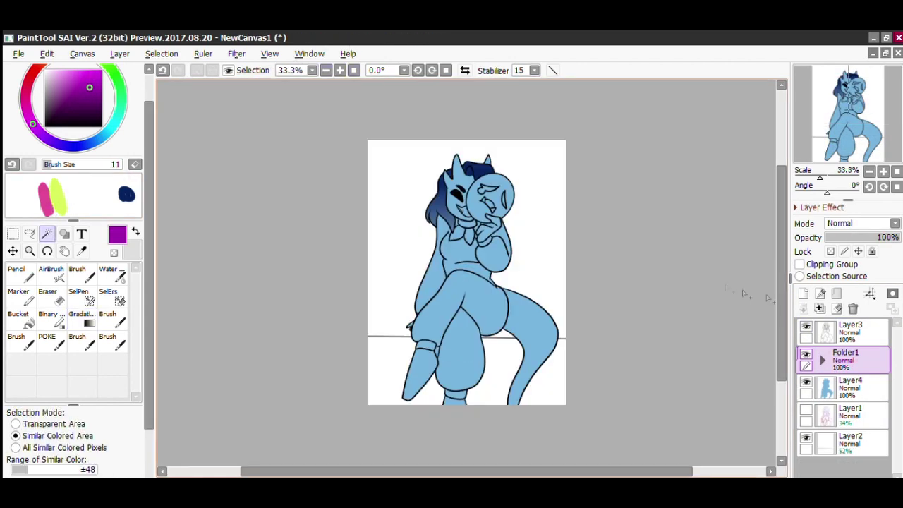
{"action": "left_click", "coordinate": [857, 331]}
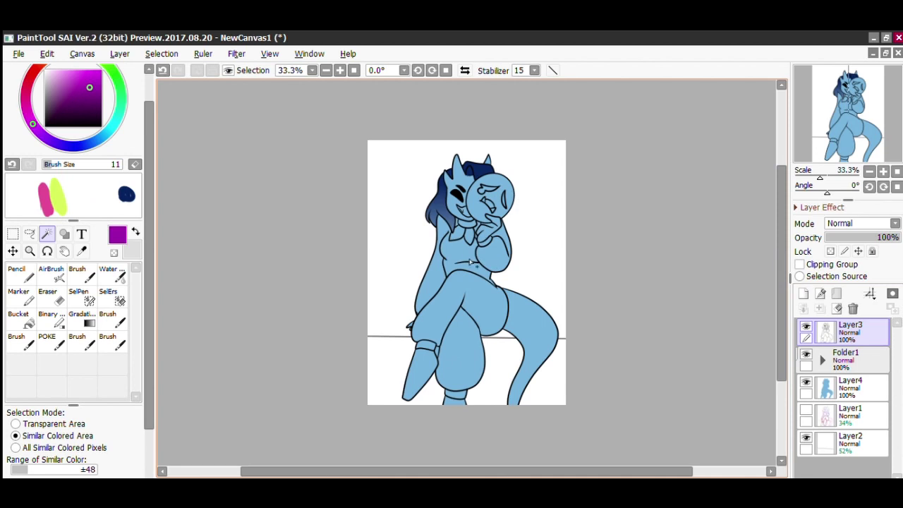
{"action": "left_click", "coordinate": [462, 283]}
{"action": "left_click", "coordinate": [447, 242]}
{"action": "left_click", "coordinate": [198, 70]}
Try a purple Pencil swatch on the scratchpad, undo it, and clear the scratchpad of all old swatches.
{"action": "left_click", "coordinate": [18, 275]}
{"action": "key", "text": "ctrl+z"}
{"action": "left_click_drag", "start_coordinate": [103, 189], "coordinate": [110, 198]}
{"action": "key", "text": "ctrl+z"}
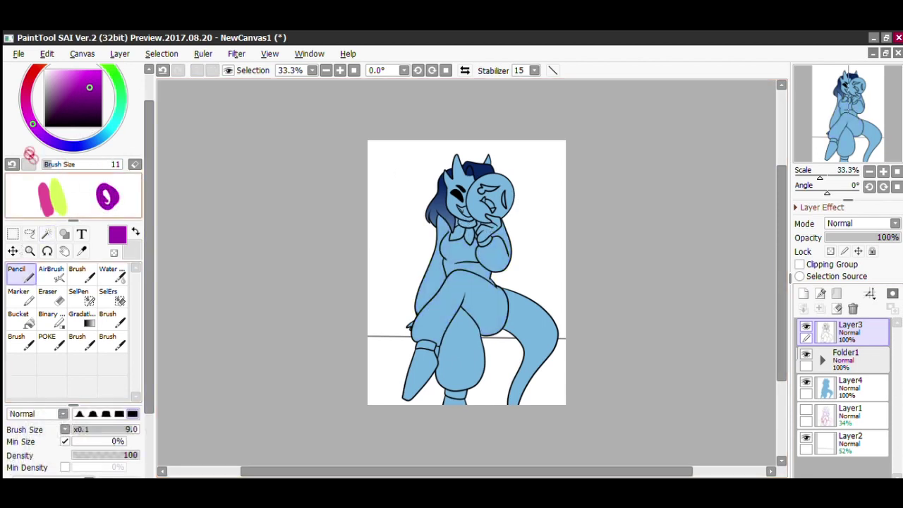
{"action": "key", "text": "ctrl+z"}
{"action": "key", "text": "ctrl+z"}
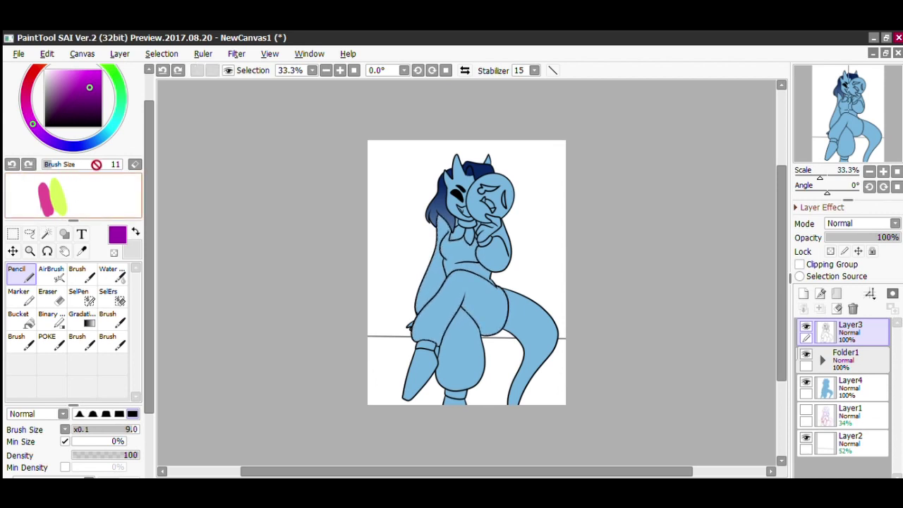
{"action": "left_click", "coordinate": [135, 164]}
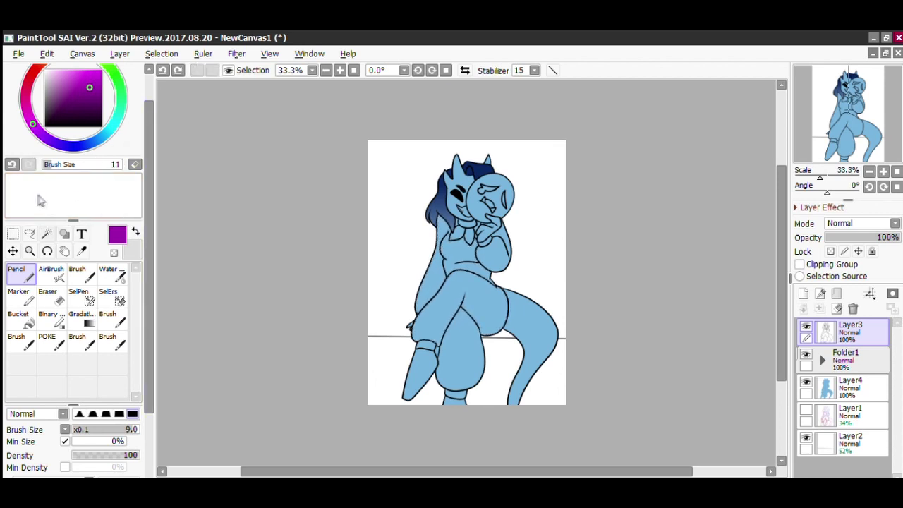
Draw short black lines across both upper arms on Layer3 to mark the sleeve edges, inside a Magic Wand selection of the bodice and sleeves.
{"action": "left_click", "coordinate": [47, 233]}
{"action": "key", "text": "ctrl+z"}
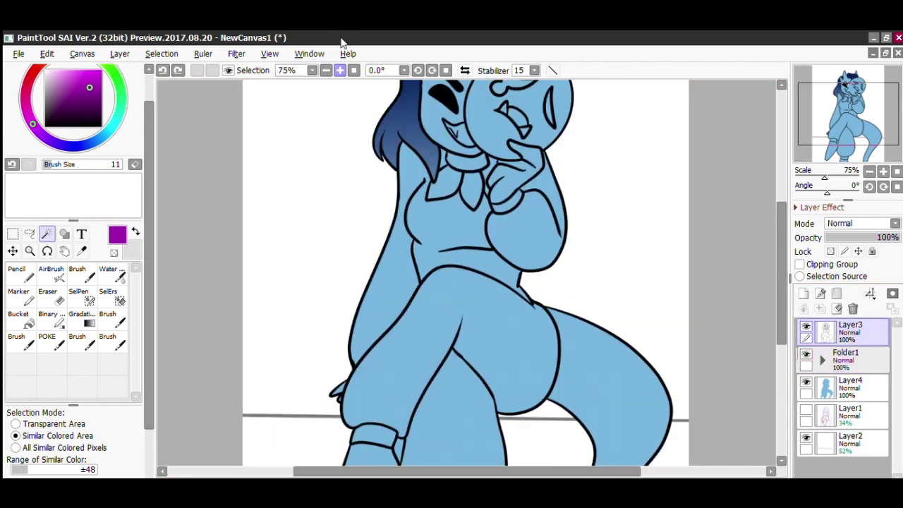
{"action": "left_click", "coordinate": [452, 220]}
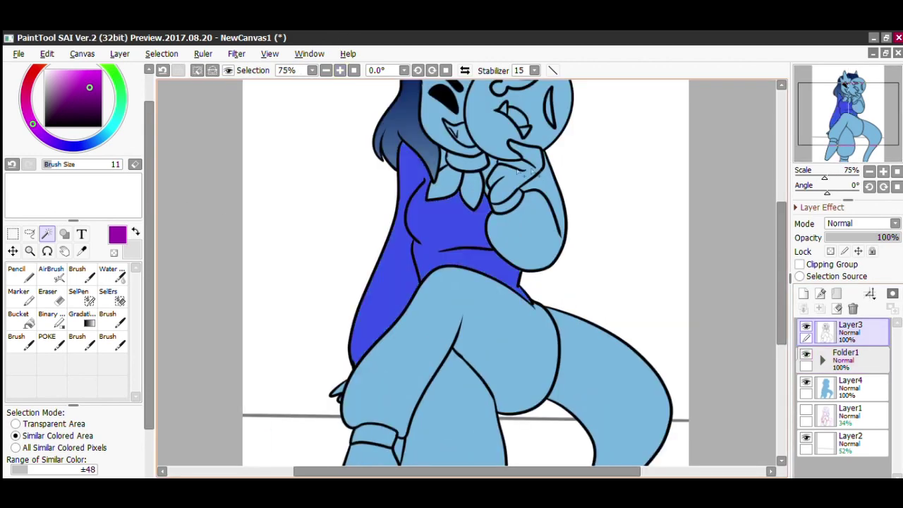
{"action": "left_click", "coordinate": [530, 224]}
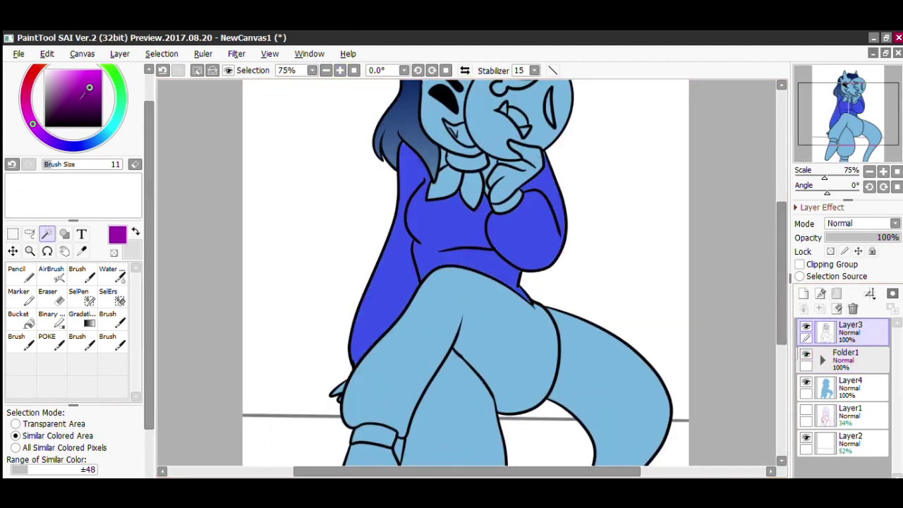
{"action": "key", "text": "n"}
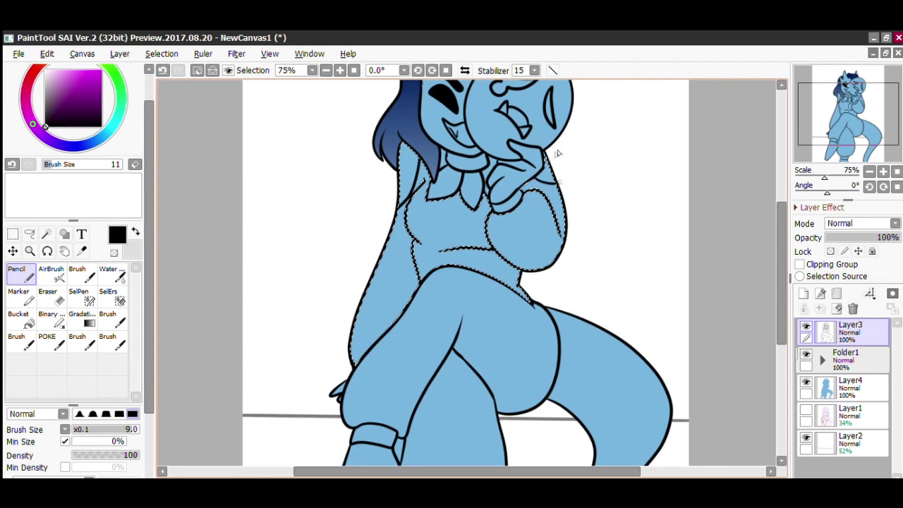
{"action": "key", "text": "ctrl+d"}
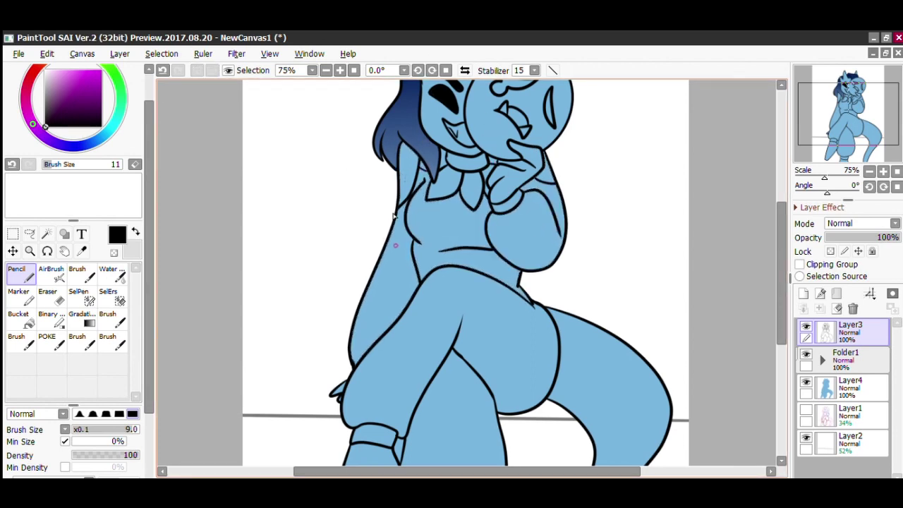
Pick the purple from the reference drawing again and select the bodice and both sleeves on Layer3 with the Magic Wand.
{"action": "left_click", "coordinate": [338, 458]}
{"action": "right_click", "coordinate": [389, 415]}
{"action": "left_click", "coordinate": [577, 458]}
{"action": "key", "text": "w"}
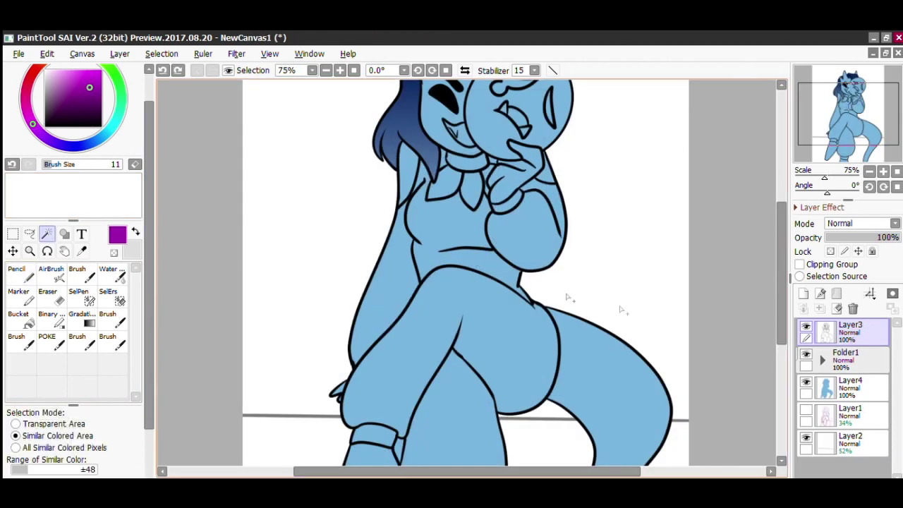
{"action": "left_click", "coordinate": [455, 229]}
{"action": "left_click", "coordinate": [531, 178]}
{"action": "left_click", "coordinate": [364, 254]}
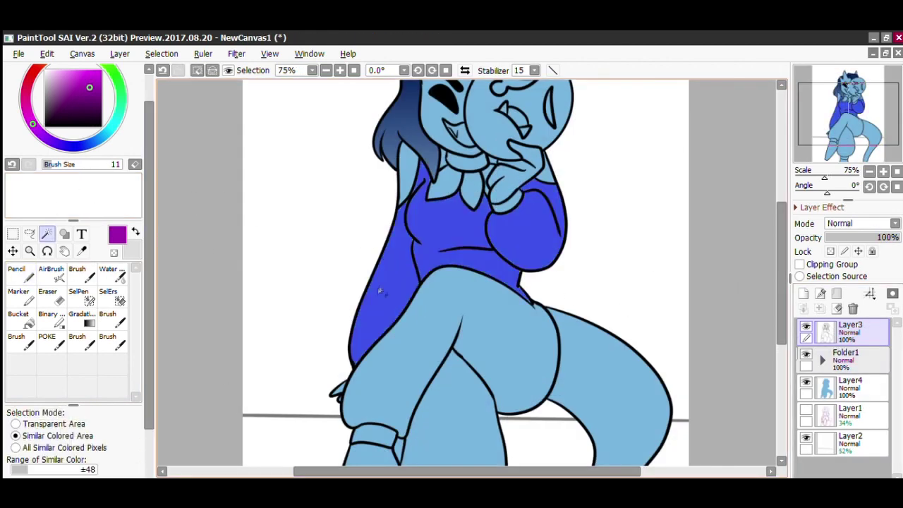
Create a new layer above Layer4 and fill the selected bodice and sleeves with purple using the Bucket.
{"action": "left_click", "coordinate": [850, 386]}
{"action": "left_click", "coordinate": [803, 293]}
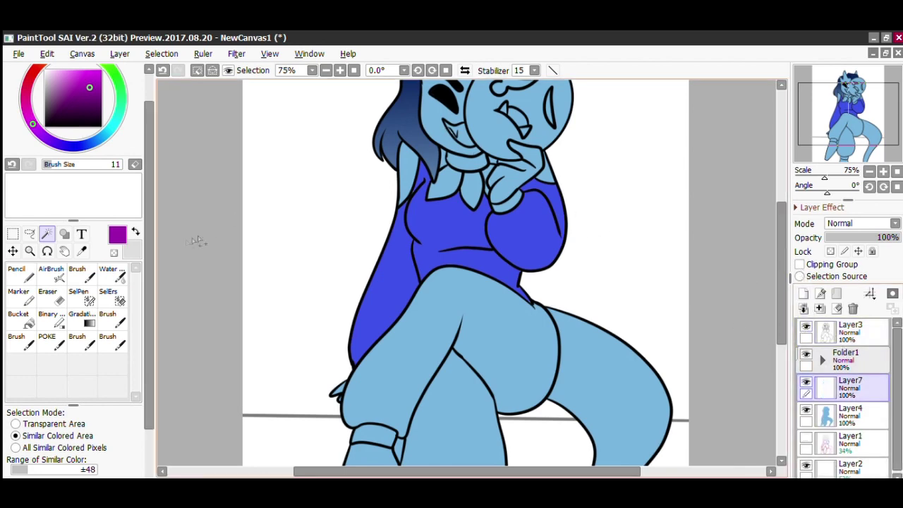
{"action": "left_click", "coordinate": [20, 319]}
{"action": "left_click", "coordinate": [453, 228]}
{"action": "left_click", "coordinate": [385, 285]}
{"action": "left_click", "coordinate": [528, 233]}
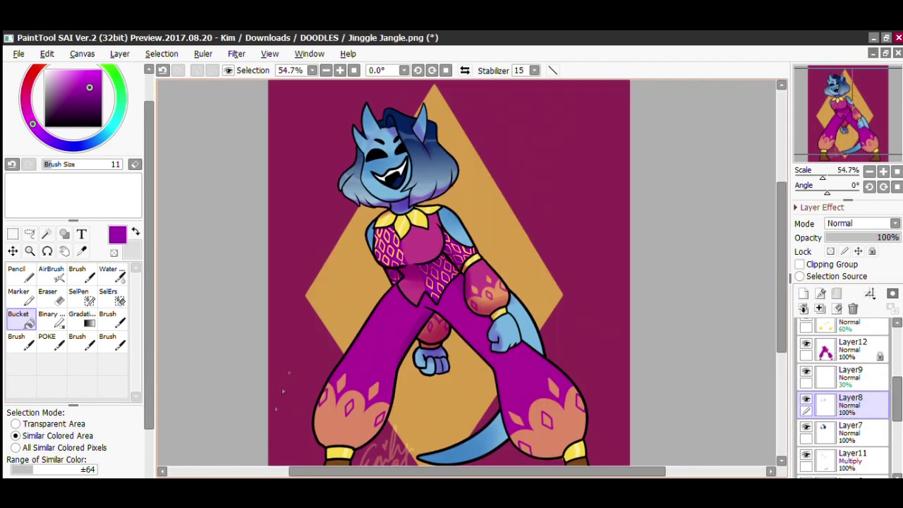
Lock Layer7's transparency, clear the selection, and set up the Pencil with the reference drawing's magenta at size 16.
{"action": "left_click", "coordinate": [30, 251]}
{"action": "left_click", "coordinate": [265, 254]}
{"action": "left_click", "coordinate": [16, 272]}
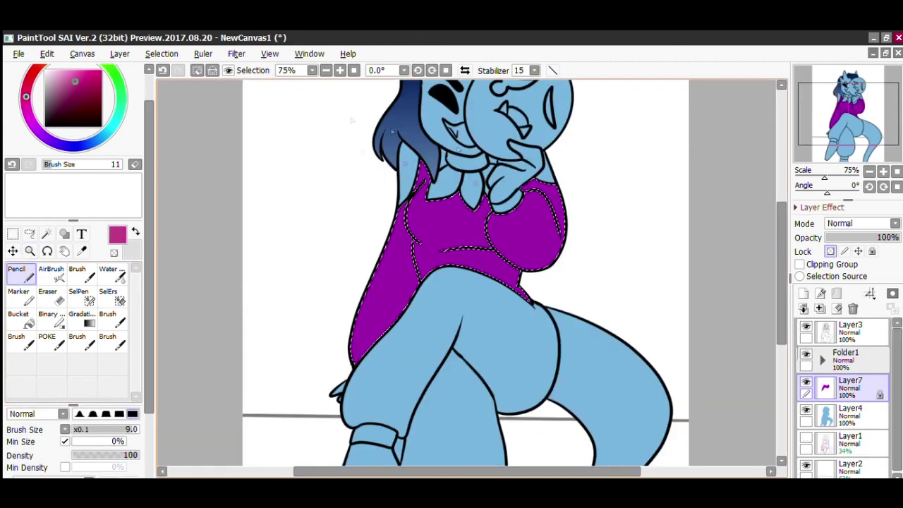
{"action": "key", "text": "ctrl+d"}
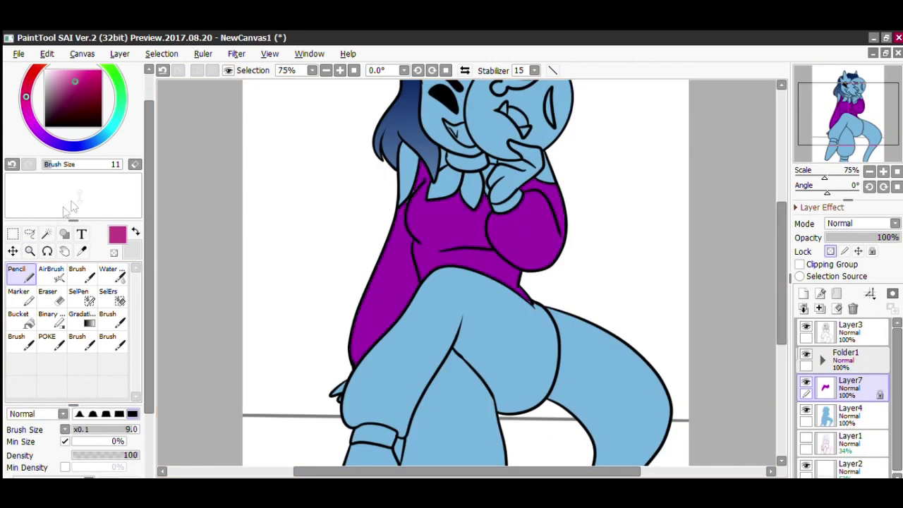
{"action": "scroll", "coordinate": [148, 250], "scroll_direction": "down", "scroll_amount": 3}
{"action": "left_click", "coordinate": [92, 457]}
{"action": "scroll", "coordinate": [124, 212], "scroll_direction": "up", "scroll_amount": 3}
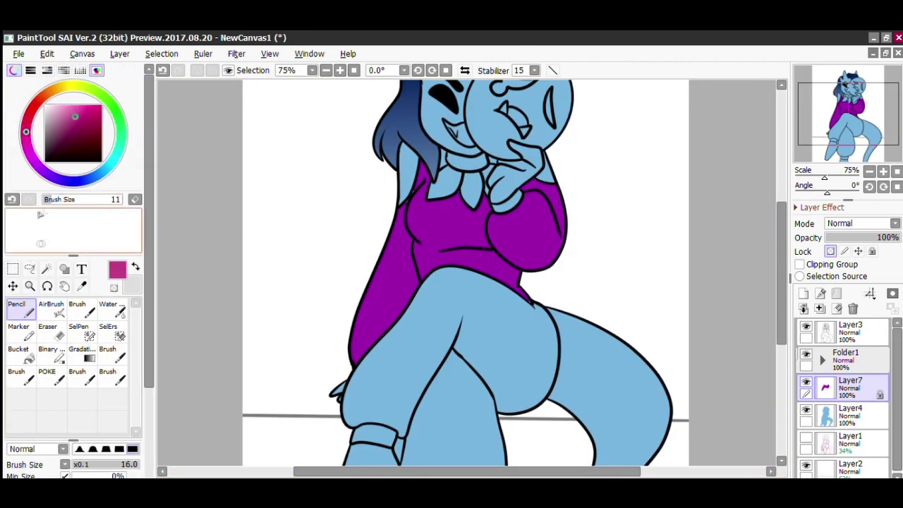
Draw black armband lines across both sleeves on Layer3, keeping the strokes inside a Magic Wand selection of the sleeves.
{"action": "left_click", "coordinate": [46, 269]}
{"action": "left_click", "coordinate": [850, 332]}
{"action": "left_click", "coordinate": [543, 219]}
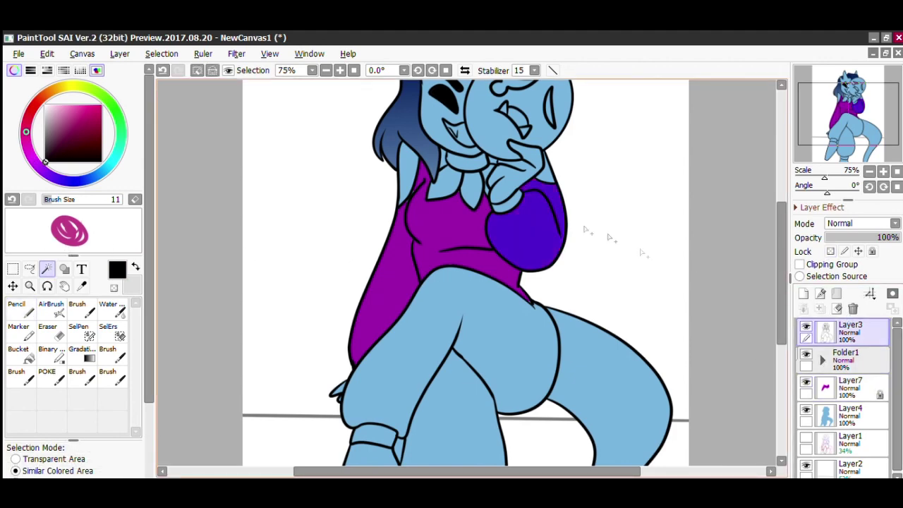
{"action": "left_click", "coordinate": [21, 309]}
{"action": "key", "text": "w"}
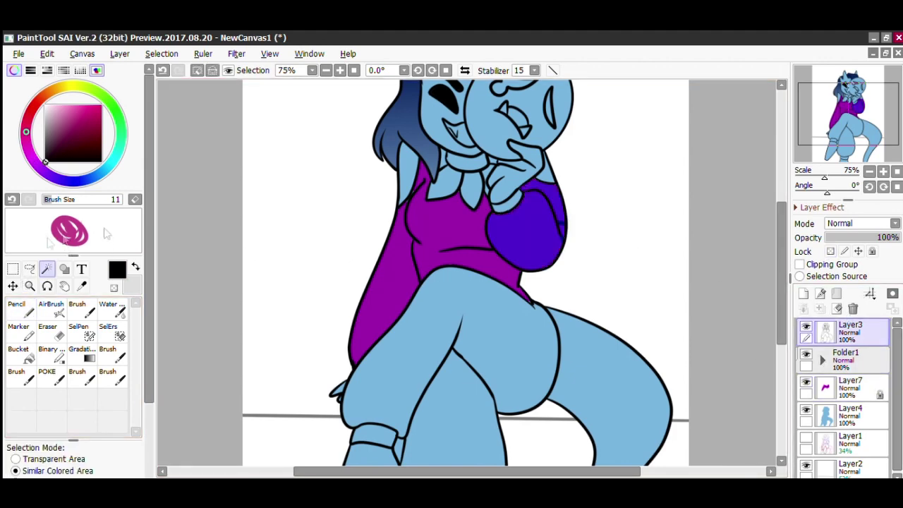
{"action": "left_click", "coordinate": [412, 226]}
{"action": "key", "text": "n"}
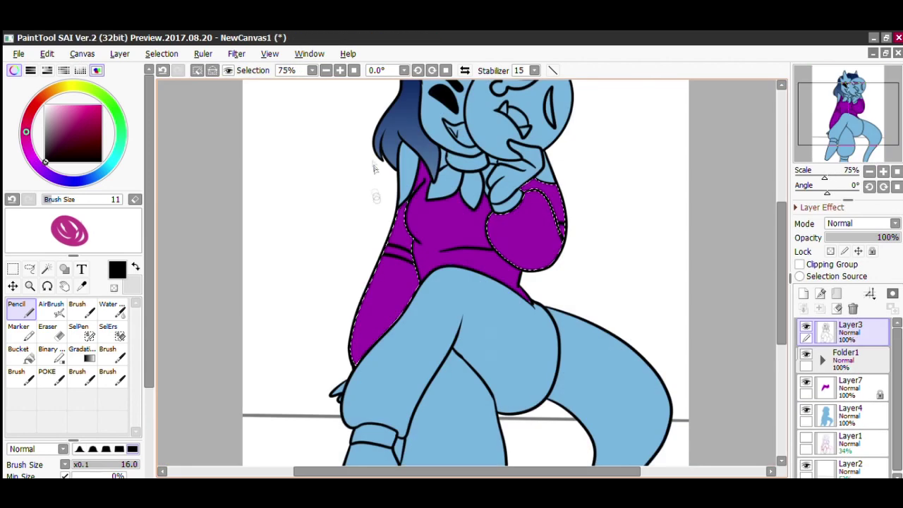
{"action": "key", "text": "ctrl+d"}
Paint magenta over the right chest, left waist and both lower sleeves on Layer7 with the Pencil at sizes 20 and 50.
{"action": "left_click", "coordinate": [852, 386]}
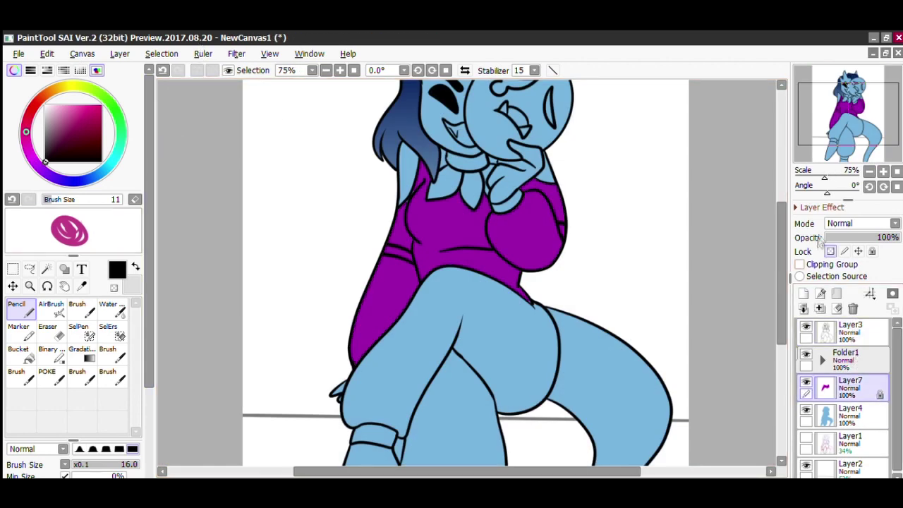
{"action": "right_click", "coordinate": [71, 233]}
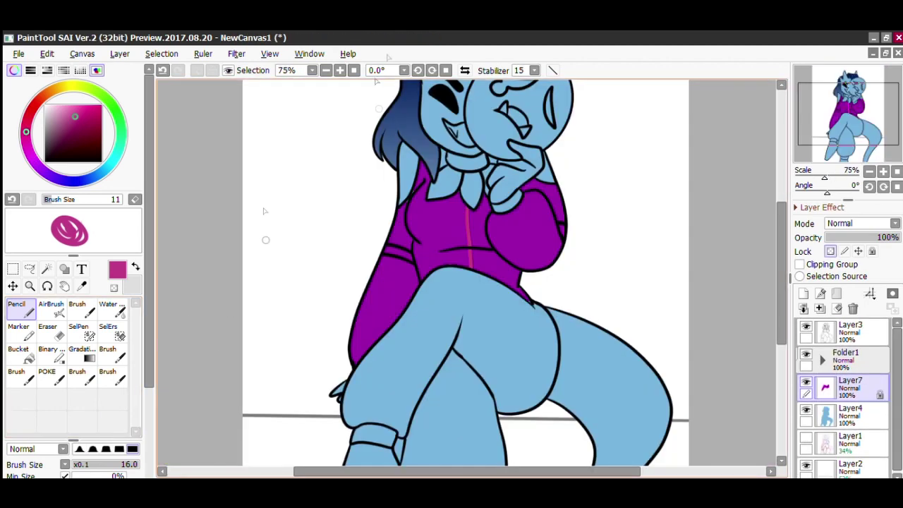
{"action": "scroll", "coordinate": [201, 265], "scroll_direction": "up", "scroll_amount": 1}
{"action": "left_click_drag", "start_coordinate": [149, 334], "coordinate": [149, 430]}
{"action": "left_click", "coordinate": [116, 475]}
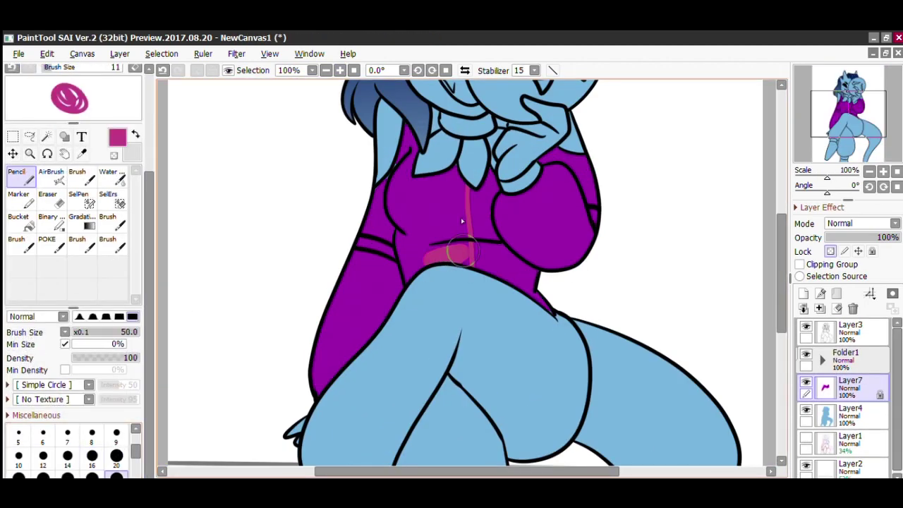
{"action": "left_click", "coordinate": [116, 455]}
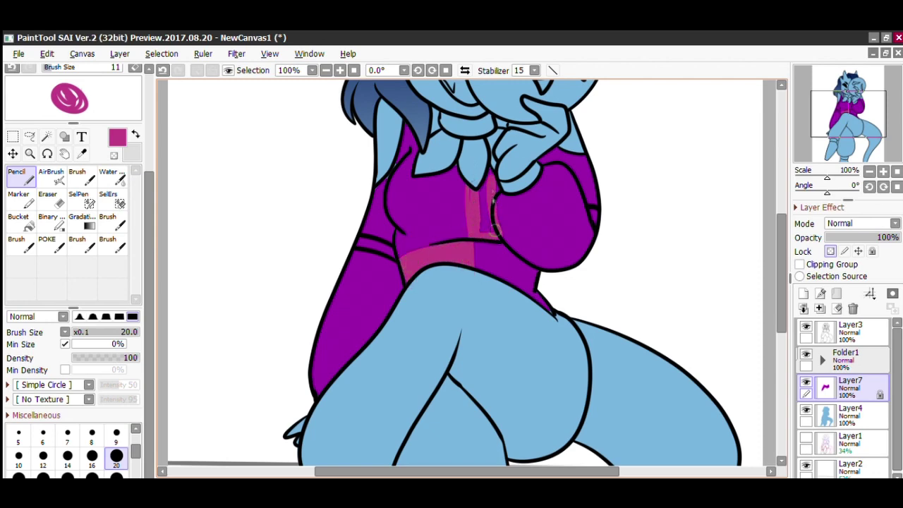
{"action": "left_click", "coordinate": [116, 475]}
{"action": "mouse_move", "coordinate": [314, 409]}
{"action": "left_mouse_down"}
{"action": "mouse_move", "coordinate": [331, 332]}
{"action": "mouse_move", "coordinate": [374, 285]}
{"action": "left_mouse_up"}
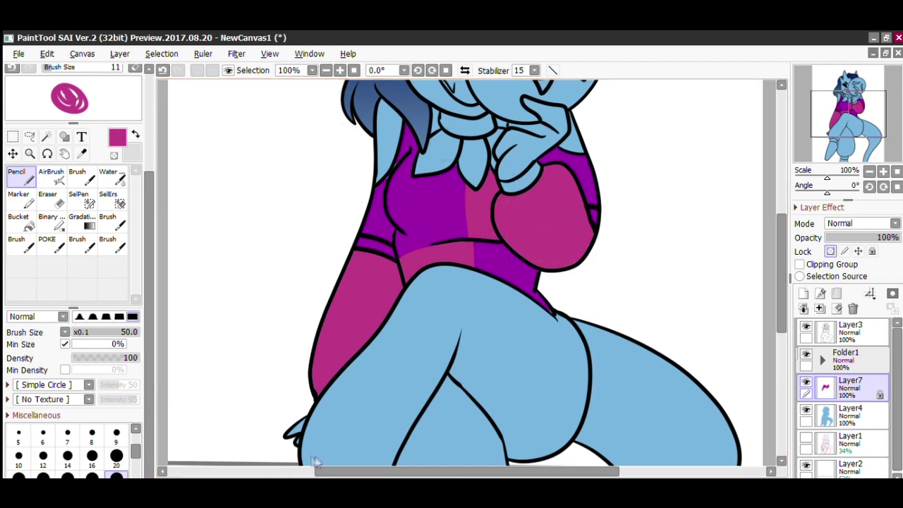
Pick the yellow from the reference drawing and paint a swatch of it on the scratchpad beside the magenta one.
{"action": "left_click", "coordinate": [311, 481]}
{"action": "right_click", "coordinate": [477, 309]}
{"action": "left_click", "coordinate": [215, 481]}
{"action": "left_click_drag", "start_coordinate": [107, 94], "coordinate": [120, 110]}
{"action": "left_click_drag", "start_coordinate": [149, 186], "coordinate": [149, 141]}
{"action": "left_click", "coordinate": [61, 130]}
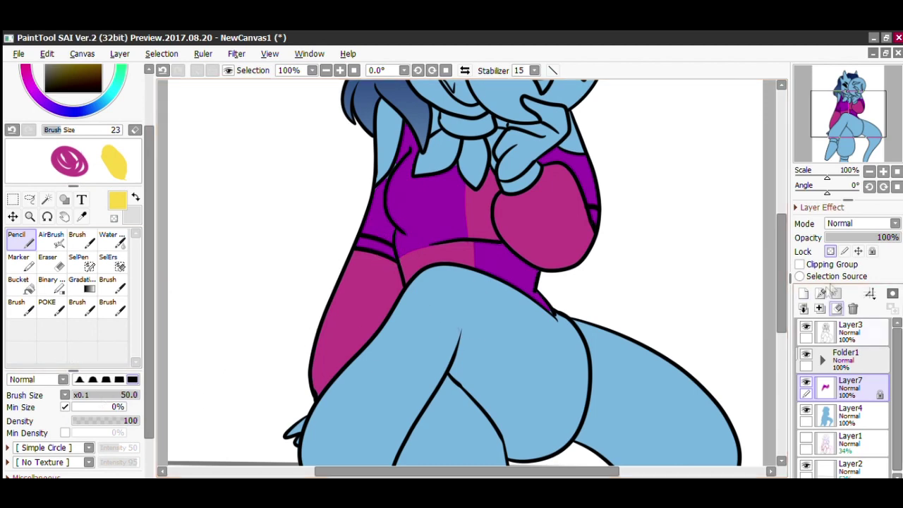
Add a layer named YELLO above Layer7 and paint the armbands and wrist cuff yellow with the Pencil at size 20.
{"action": "left_click", "coordinate": [802, 293]}
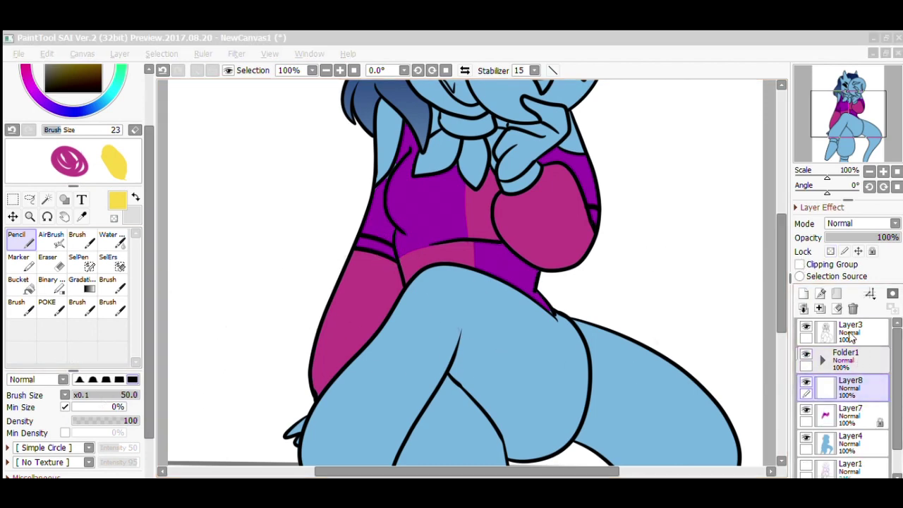
{"action": "type", "text": "YELLO"}
{"action": "key", "text": "Return"}
{"action": "left_click_drag", "start_coordinate": [149, 360], "coordinate": [149, 406]}
{"action": "left_click", "coordinate": [116, 457]}
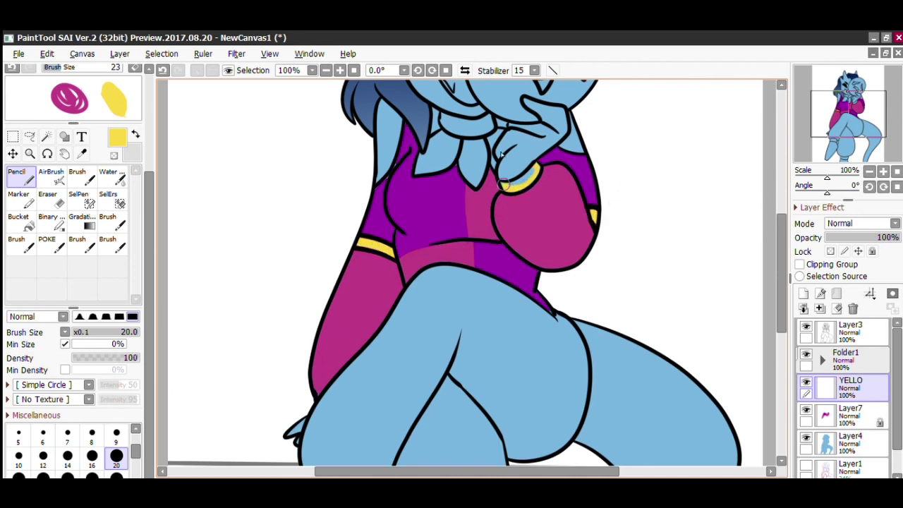
Remove the blue fill from the small gap between the legs on Layer4, selecting the gap from Layer3, and clear the selection.
{"action": "left_click_drag", "start_coordinate": [783, 226], "coordinate": [783, 323]}
{"action": "left_click", "coordinate": [48, 136]}
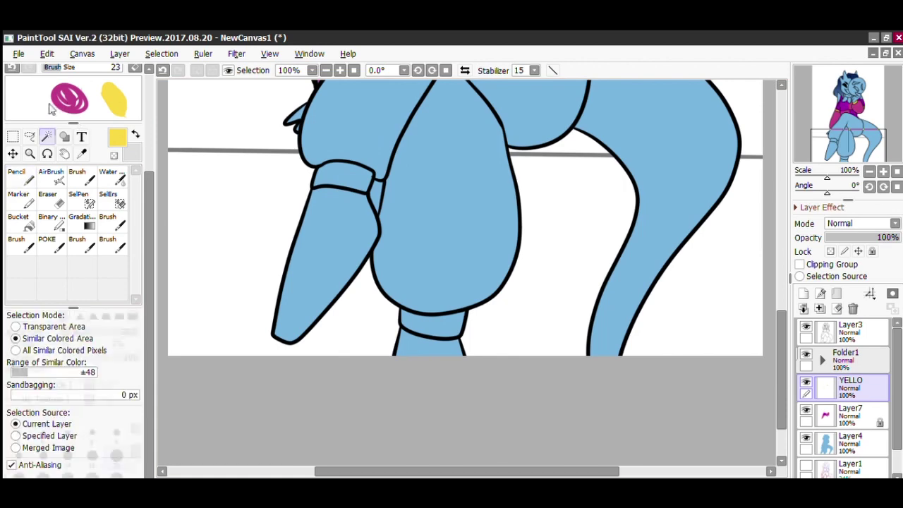
{"action": "left_click", "coordinate": [850, 331]}
{"action": "left_click", "coordinate": [377, 194]}
{"action": "left_click", "coordinate": [840, 443]}
{"action": "left_click", "coordinate": [197, 70]}
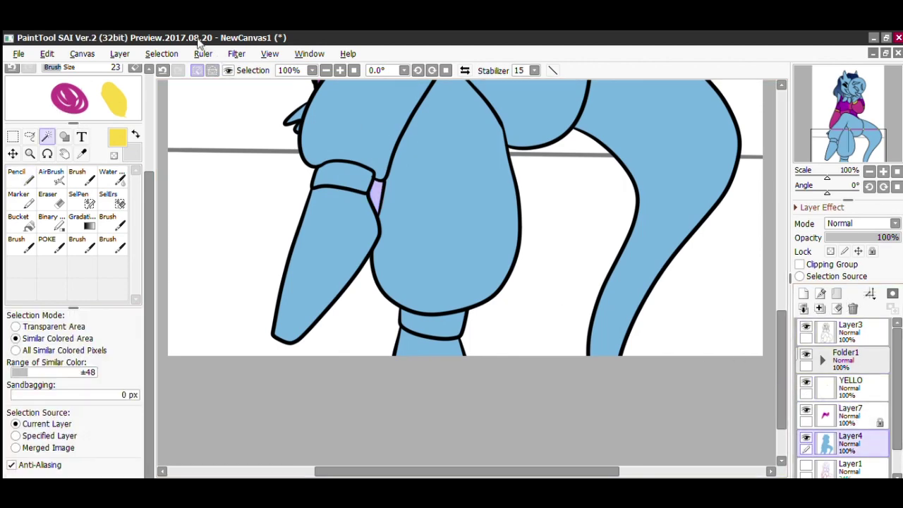
Paint both leg cuffs and the pointed collar yellow on the YELLO layer with the Pencil at size 20.
{"action": "left_click", "coordinate": [846, 388]}
{"action": "left_click", "coordinate": [21, 176]}
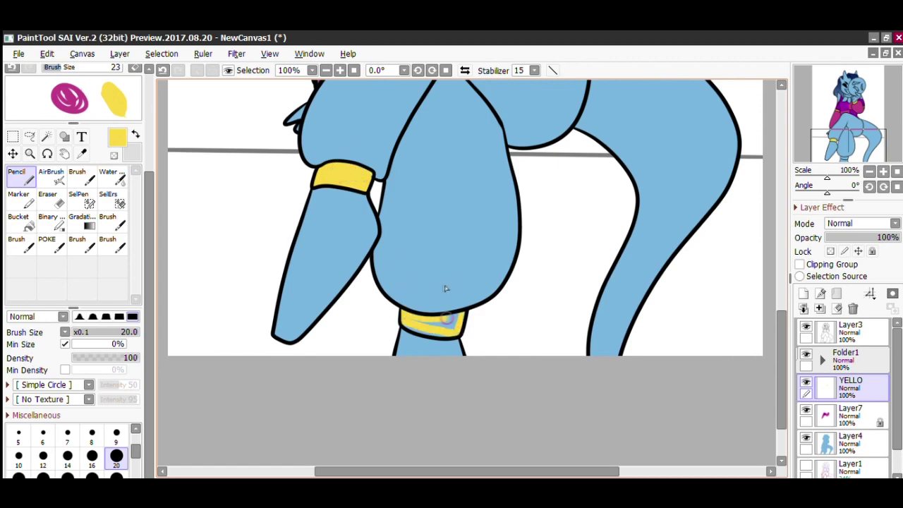
{"action": "left_click_drag", "start_coordinate": [780, 331], "coordinate": [741, 178]}
{"action": "scroll", "coordinate": [455, 268], "scroll_direction": "up", "scroll_amount": 2}
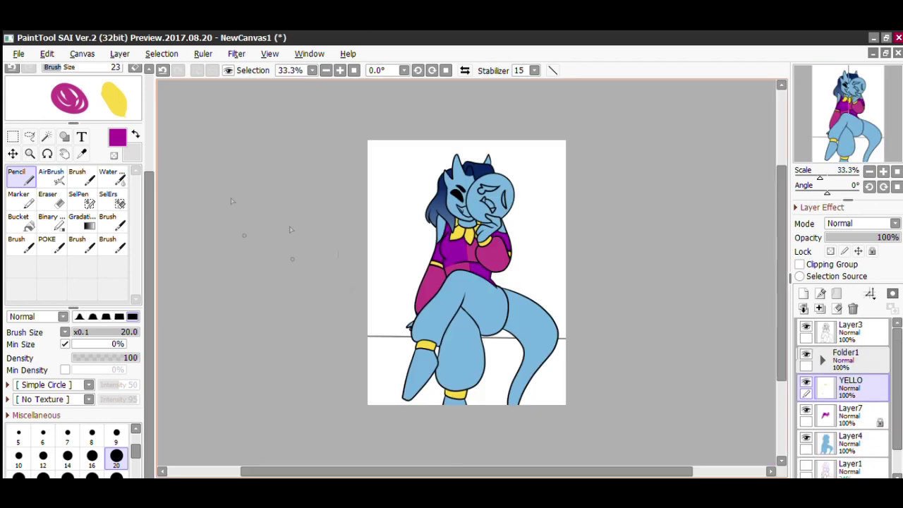
Select both trouser legs on Layer3 with the Magic Wand and create a new layer above Layer7.
{"action": "left_click", "coordinate": [47, 136]}
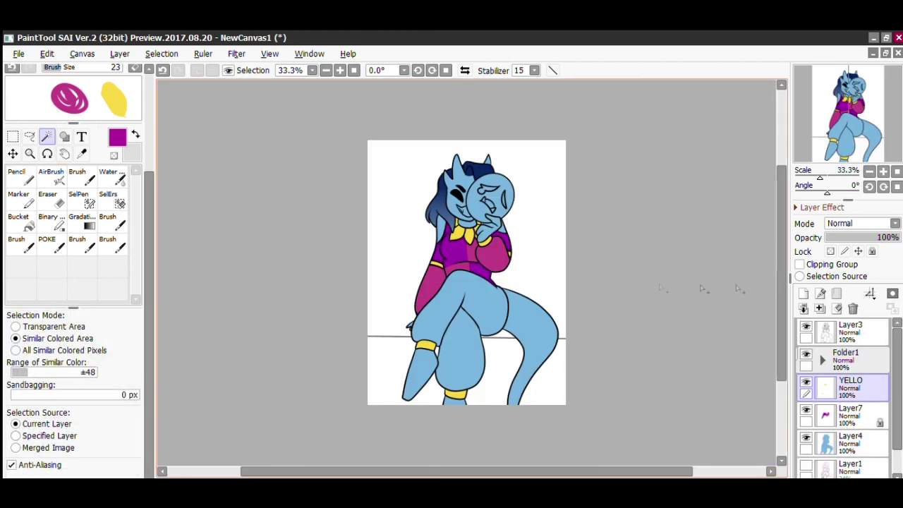
{"action": "left_click", "coordinate": [850, 331]}
{"action": "left_click", "coordinate": [452, 303]}
{"action": "left_click", "coordinate": [462, 357]}
{"action": "left_click", "coordinate": [851, 415]}
{"action": "left_click", "coordinate": [804, 294]}
Fill the selected trouser legs with purple using the Bucket and clear the selection.
{"action": "left_click", "coordinate": [21, 221]}
{"action": "left_click", "coordinate": [439, 303]}
{"action": "left_click", "coordinate": [466, 328]}
{"action": "left_click", "coordinate": [477, 303]}
{"action": "left_click", "coordinate": [339, 70]}
{"action": "key", "text": "ctrl+d"}
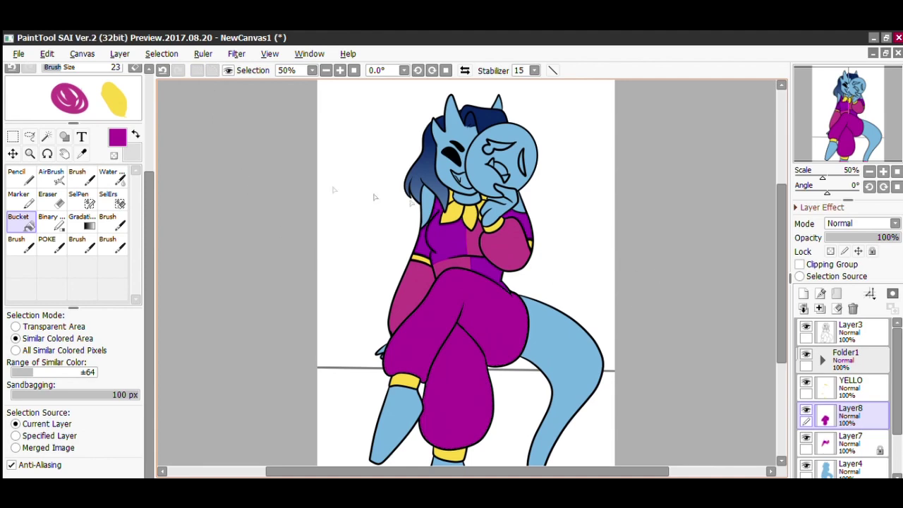
Select the whole character's silhouette from Layer4 with the Magic Wand and create a new layer above Layer4.
{"action": "left_click", "coordinate": [851, 466]}
{"action": "left_click", "coordinate": [47, 136]}
{"action": "left_click", "coordinate": [486, 183]}
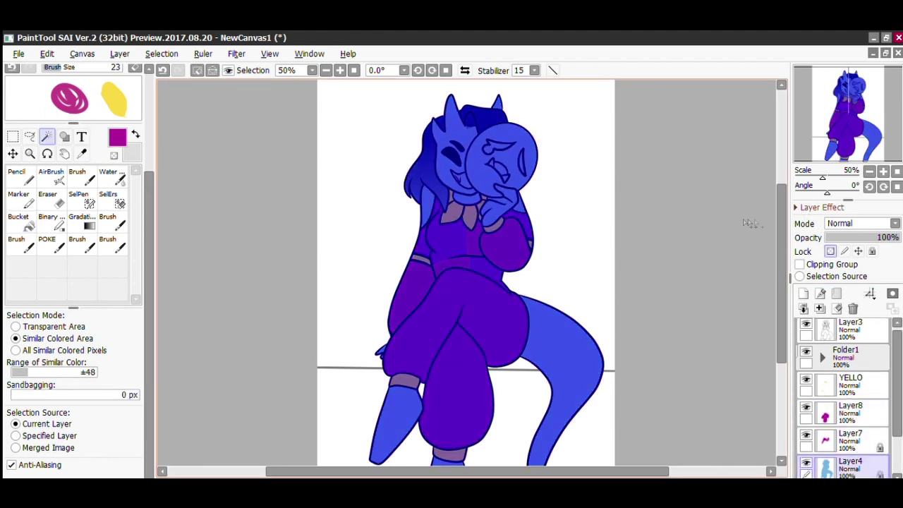
{"action": "left_click", "coordinate": [804, 294]}
Paint soft blue shading below the eye in sampled skin blue on Layer9, set to Multiply, and trim it with the Eraser at size 40.
{"action": "left_click", "coordinate": [29, 154]}
{"action": "left_click_drag", "start_coordinate": [421, 128], "coordinate": [509, 182]}
{"action": "left_click", "coordinate": [112, 177]}
{"action": "right_click", "coordinate": [382, 324]}
{"action": "left_click_drag", "start_coordinate": [298, 288], "coordinate": [402, 342]}
{"action": "left_click", "coordinate": [843, 224]}
{"action": "left_click", "coordinate": [843, 243]}
{"action": "mouse_move", "coordinate": [282, 261]}
{"action": "left_mouse_down"}
{"action": "mouse_move", "coordinate": [352, 302]}
{"action": "mouse_move", "coordinate": [323, 282]}
{"action": "mouse_move", "coordinate": [373, 282]}
{"action": "left_mouse_up"}
{"action": "key", "text": "e"}
{"action": "left_click_drag", "start_coordinate": [547, 333], "coordinate": [527, 346]}
{"action": "left_click", "coordinate": [354, 70]}
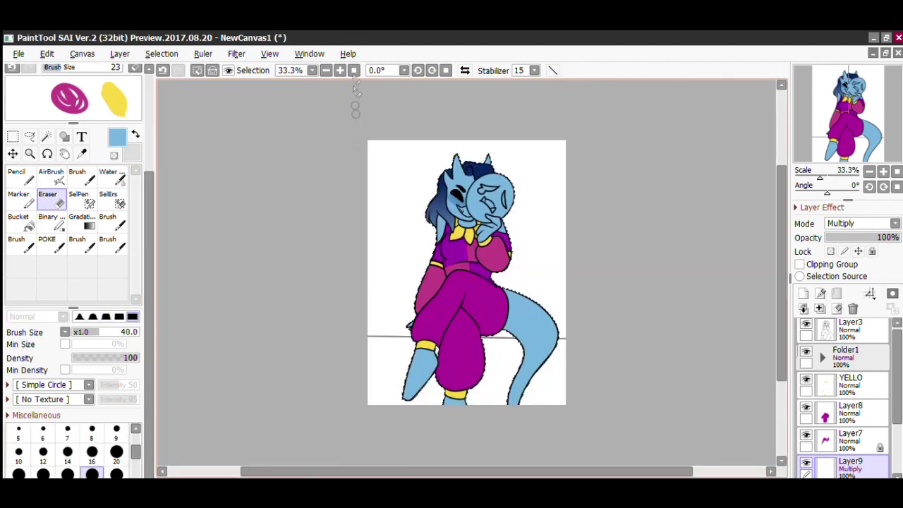
Sample the shoe's brown from Jinggle Jangle.png, return to NewCanvas1 and clear the selection.
{"action": "left_click", "coordinate": [240, 480]}
{"action": "left_click_drag", "start_coordinate": [782, 193], "coordinate": [783, 286]}
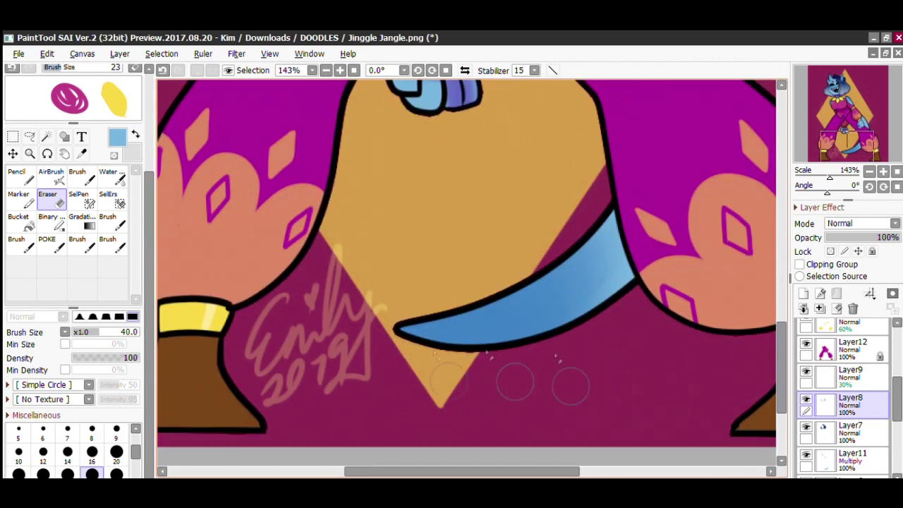
{"action": "right_click", "coordinate": [238, 415]}
{"action": "left_click", "coordinate": [591, 481]}
{"action": "left_click", "coordinate": [47, 136]}
{"action": "left_click", "coordinate": [197, 71]}
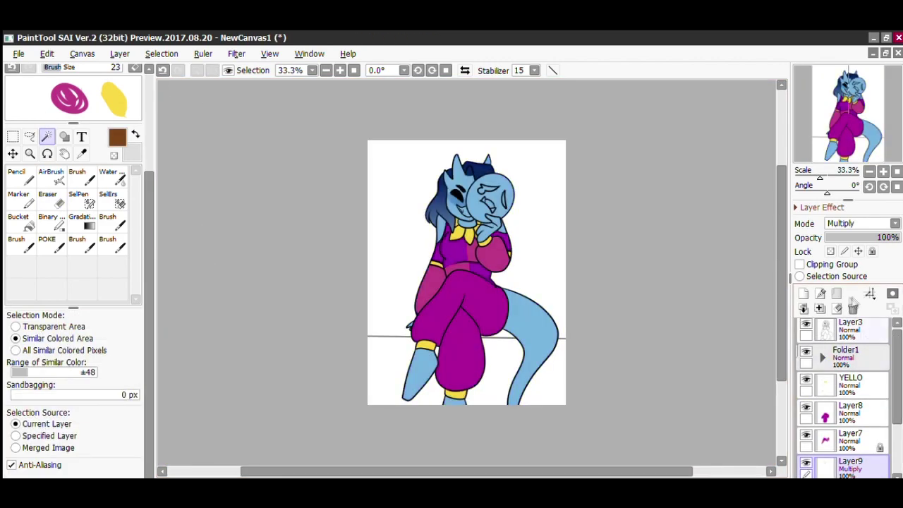
Select both shoes from Layer3 with the Magic Wand and create a layer named SHOES above Layer7.
{"action": "left_click", "coordinate": [852, 326]}
{"action": "left_click", "coordinate": [423, 372]}
{"action": "left_click", "coordinate": [455, 400]}
{"action": "left_click", "coordinate": [854, 441]}
{"action": "left_click", "coordinate": [804, 293]}
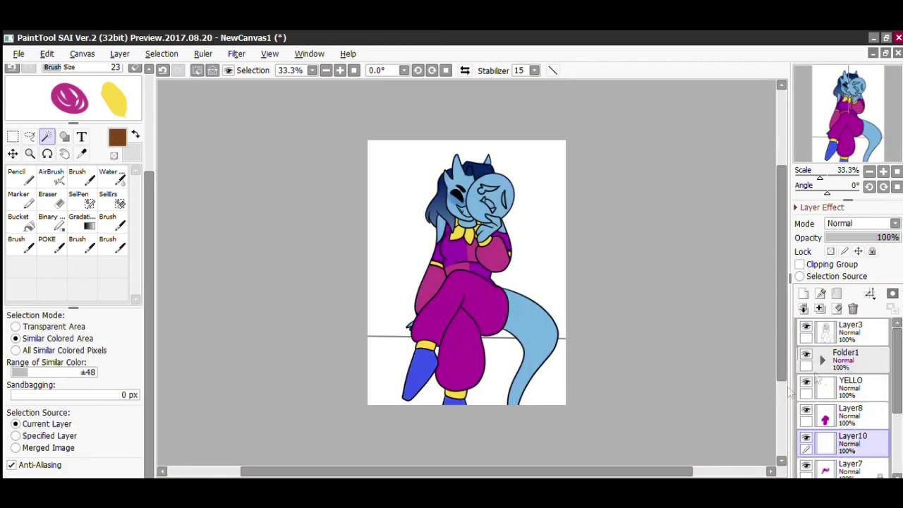
{"action": "double_click", "coordinate": [826, 449]}
{"action": "type", "text": "SHOES"}
{"action": "key", "text": "Return"}
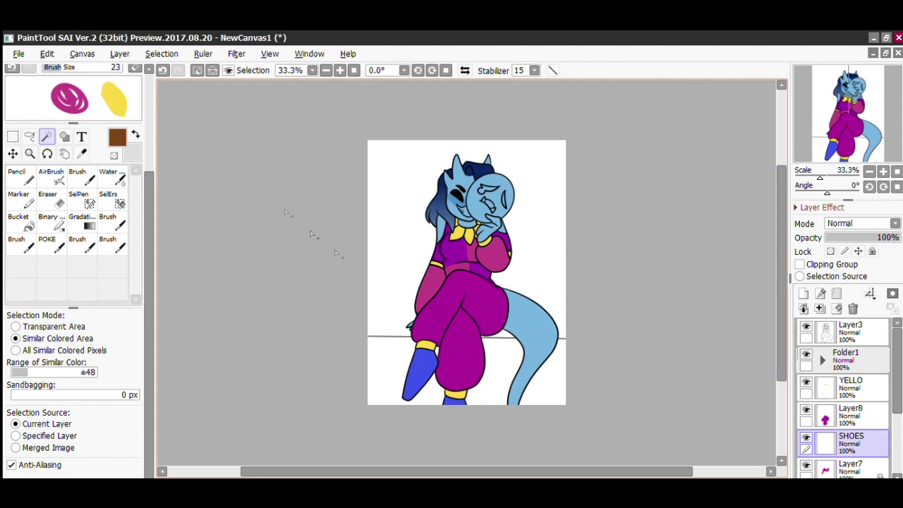
Fill the selected shoes with brown using the Bucket and clear the selection.
{"action": "left_click", "coordinate": [21, 222]}
{"action": "left_click", "coordinate": [423, 371]}
{"action": "left_click", "coordinate": [197, 71]}
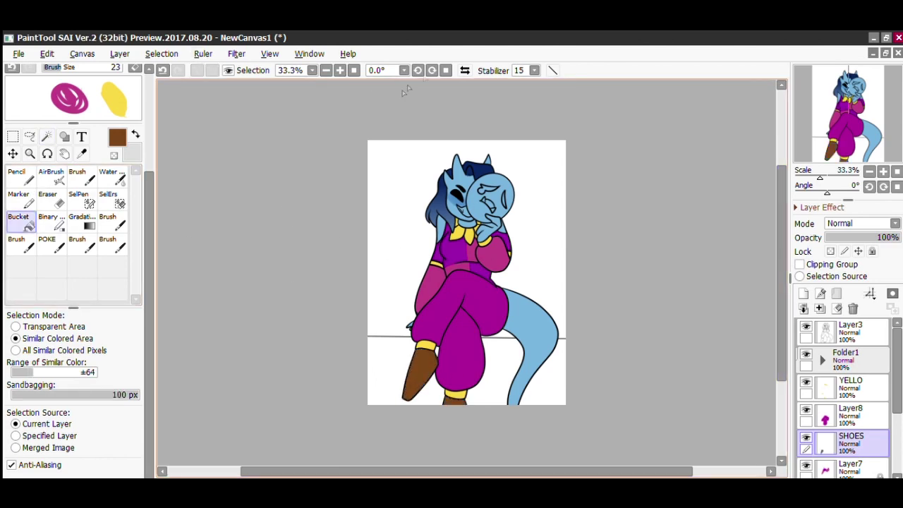
Paint the character's teeth white on Layer4 with the Pencil at size 20.
{"action": "left_click", "coordinate": [29, 153]}
{"action": "left_click_drag", "start_coordinate": [429, 185], "coordinate": [534, 251]}
{"action": "left_click", "coordinate": [855, 337]}
{"action": "left_click_drag", "start_coordinate": [897, 358], "coordinate": [897, 425]}
{"action": "left_click", "coordinate": [851, 413]}
{"action": "left_click", "coordinate": [20, 177]}
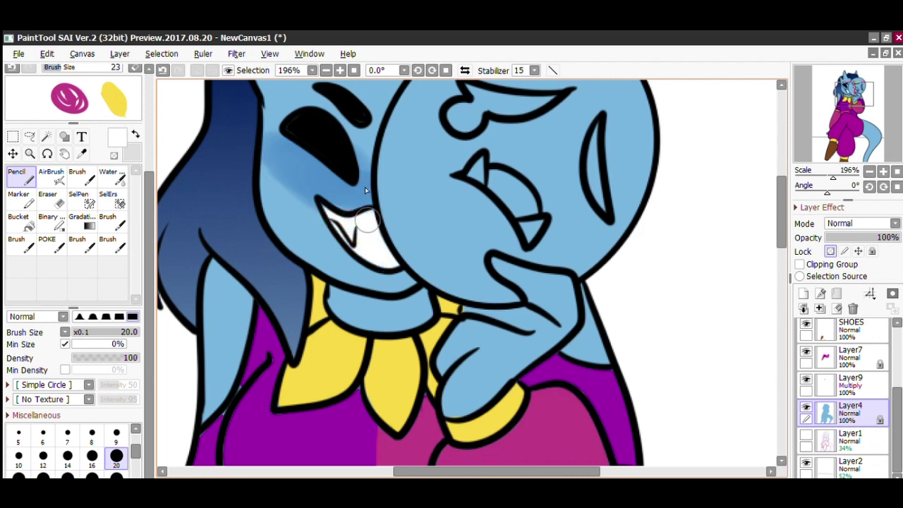
{"action": "left_click", "coordinate": [354, 71]}
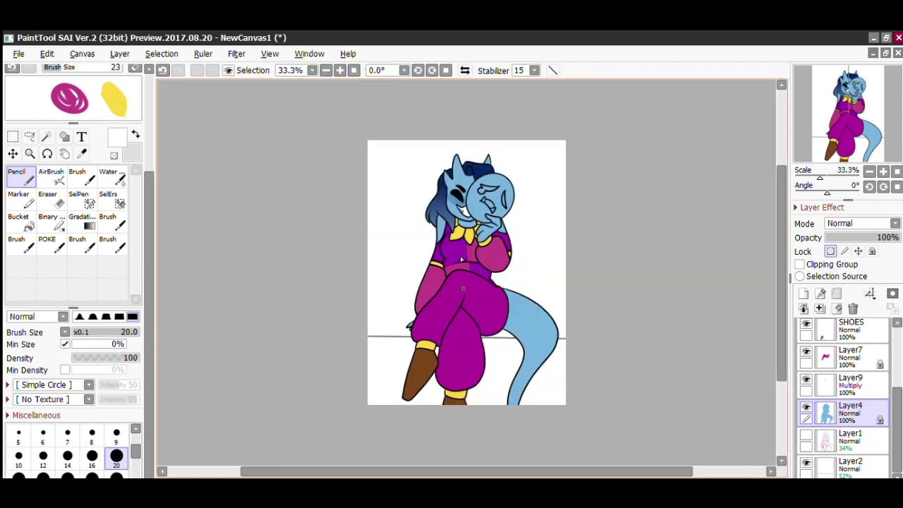
Select the disc from Layer3 with the Magic Wand and add its eyes, tear and mouth to the selection with the SelPen at size 16.
{"action": "left_click", "coordinate": [30, 153]}
{"action": "left_click_drag", "start_coordinate": [532, 247], "coordinate": [462, 161]}
{"action": "triple_click", "coordinate": [418, 71]}
{"action": "left_click_drag", "start_coordinate": [560, 388], "coordinate": [346, 123]}
{"action": "left_click_drag", "start_coordinate": [510, 309], "coordinate": [439, 210]}
{"action": "triple_click", "coordinate": [326, 71]}
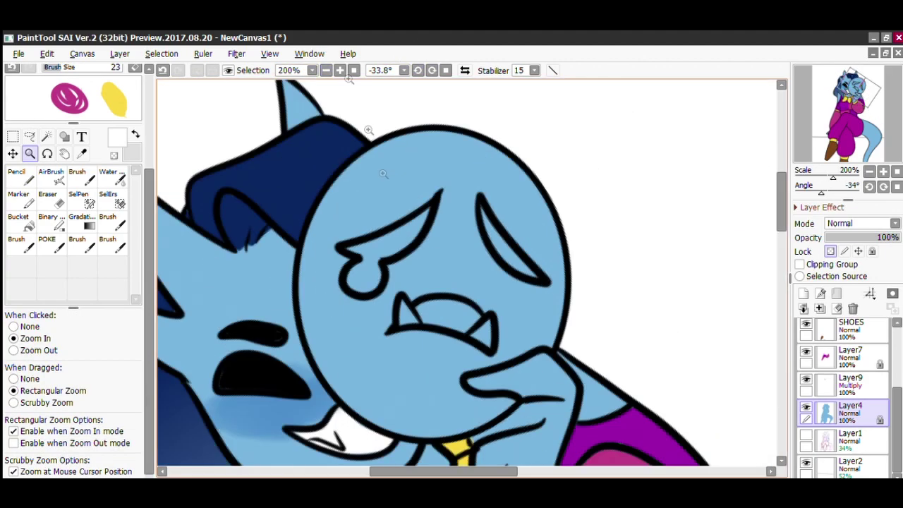
{"action": "left_click_drag", "start_coordinate": [452, 471], "coordinate": [440, 471]}
{"action": "left_click", "coordinate": [47, 136]}
{"action": "left_click_drag", "start_coordinate": [896, 423], "coordinate": [896, 364]}
{"action": "left_click", "coordinate": [850, 332]}
{"action": "left_click", "coordinate": [564, 226]}
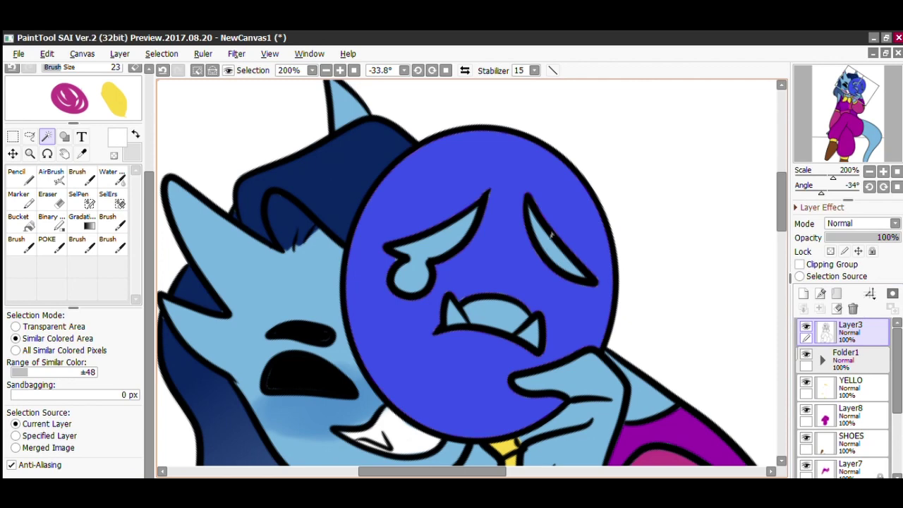
{"action": "left_click", "coordinate": [83, 199]}
{"action": "mouse_move", "coordinate": [425, 290]}
{"action": "left_mouse_down"}
{"action": "mouse_move", "coordinate": [465, 156]}
{"action": "mouse_move", "coordinate": [395, 247]}
{"action": "mouse_move", "coordinate": [450, 291]}
{"action": "mouse_move", "coordinate": [506, 291]}
{"action": "mouse_move", "coordinate": [534, 310]}
{"action": "mouse_move", "coordinate": [463, 305]}
{"action": "mouse_move", "coordinate": [460, 275]}
{"action": "mouse_move", "coordinate": [518, 189]}
{"action": "mouse_move", "coordinate": [556, 219]}
{"action": "mouse_move", "coordinate": [557, 248]}
{"action": "mouse_move", "coordinate": [590, 278]}
{"action": "left_mouse_up"}
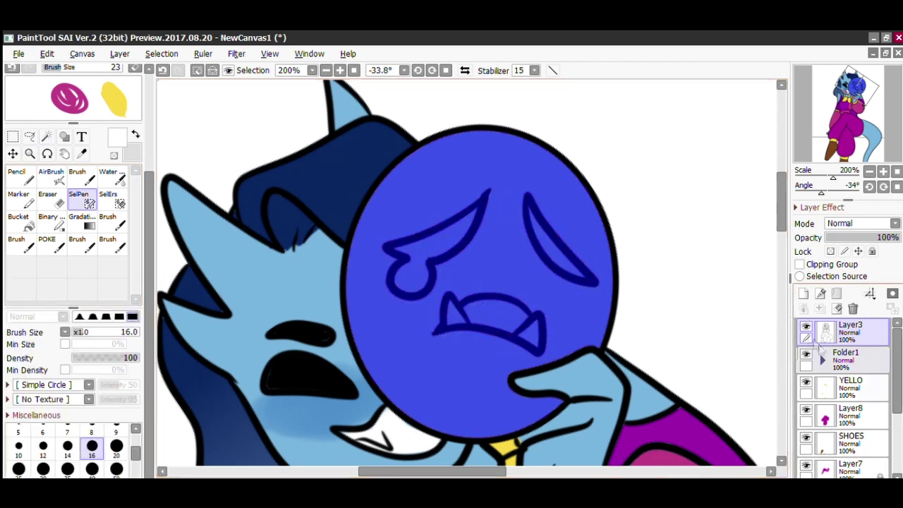
Create a layer named MASK above the YELLO layer.
{"action": "left_click", "coordinate": [851, 386]}
{"action": "left_click", "coordinate": [803, 293]}
{"action": "double_click", "coordinate": [872, 381]}
{"action": "type", "text": "MASK"}
{"action": "key", "text": "Return"}
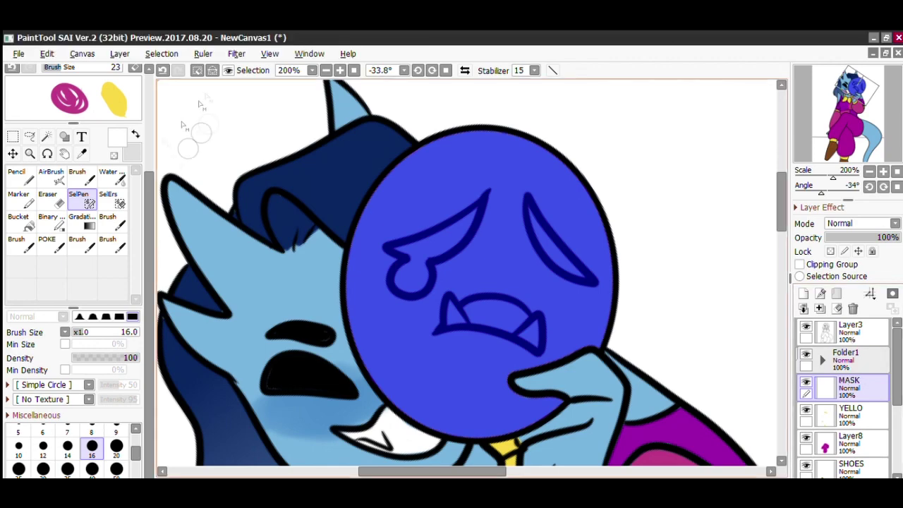
Choose a bright lime green and fill the selected disc with it using the Bucket.
{"action": "left_click_drag", "start_coordinate": [149, 185], "coordinate": [149, 88]}
{"action": "left_click", "coordinate": [87, 85]}
{"action": "left_click", "coordinate": [87, 108]}
{"action": "left_click", "coordinate": [22, 352]}
{"action": "left_click", "coordinate": [438, 310]}
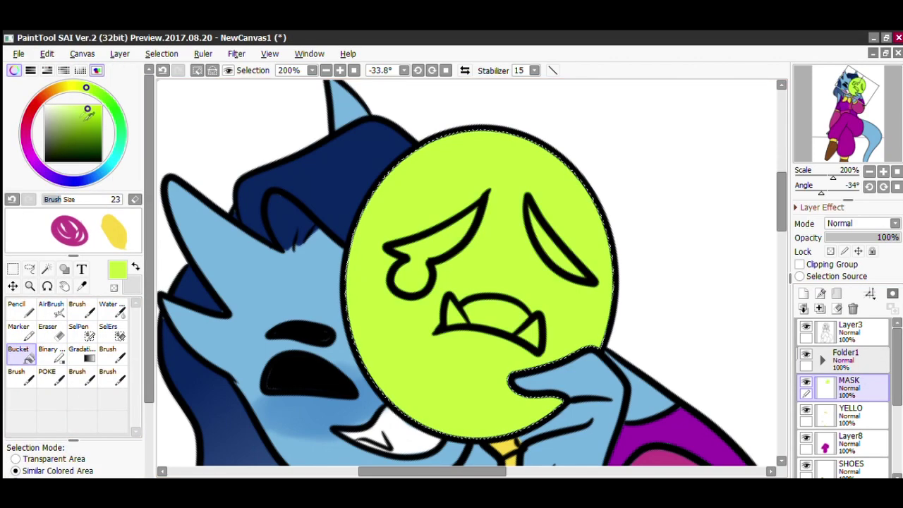
Draw two crossing darker green lines that divide the disc into quarters, using the Pencil at size 20.
{"action": "left_click", "coordinate": [78, 123]}
{"action": "left_click", "coordinate": [19, 310]}
{"action": "left_click_drag", "start_coordinate": [513, 119], "coordinate": [487, 438]}
{"action": "key", "text": "ctrl+z"}
{"action": "key", "text": "ctrl+z"}
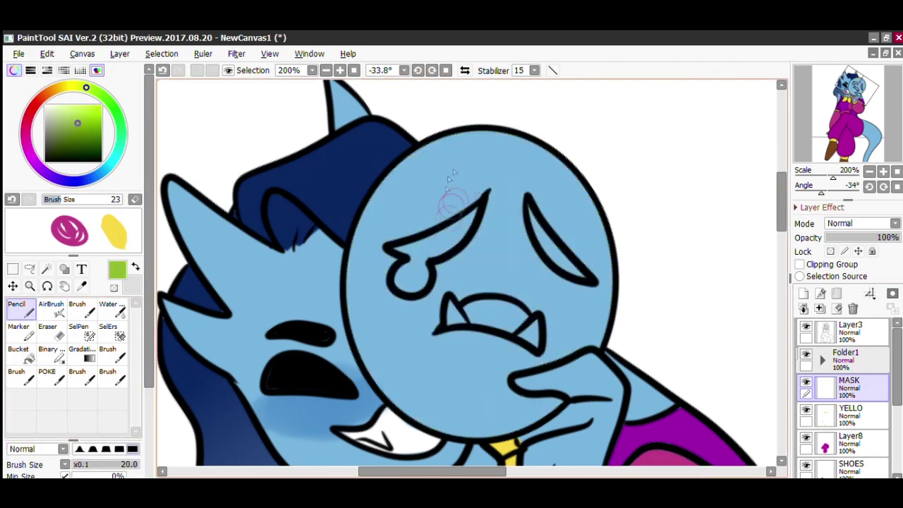
{"action": "key", "text": "ctrl+y"}
{"action": "key", "text": "Delete"}
{"action": "mouse_move", "coordinate": [480, 128]}
{"action": "left_mouse_down"}
{"action": "mouse_move", "coordinate": [491, 182]}
{"action": "mouse_move", "coordinate": [499, 432]}
{"action": "left_mouse_up"}
{"action": "left_click_drag", "start_coordinate": [630, 291], "coordinate": [319, 299]}
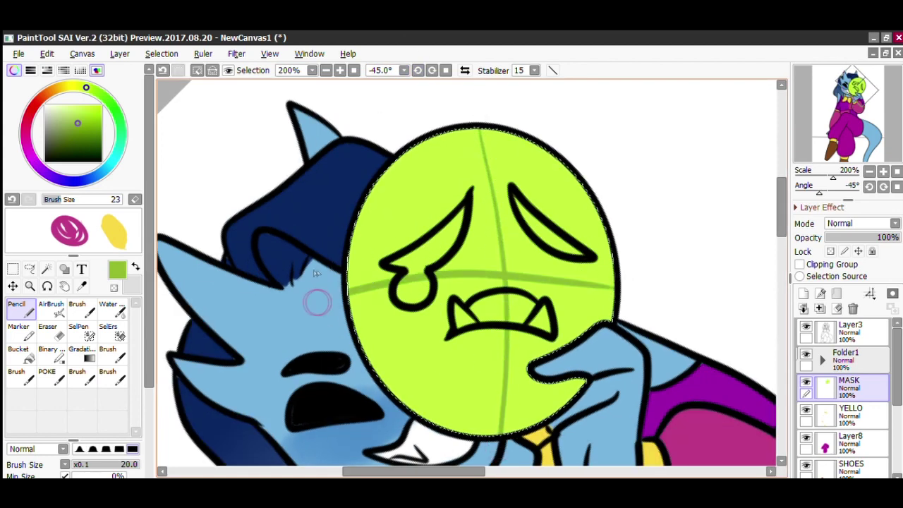
Extend the vertical dividing line to the disc's lower edge and fill two diagonally opposite quarters with darker green using the Bucket.
{"action": "left_click", "coordinate": [18, 349]}
{"action": "left_click", "coordinate": [406, 185]}
{"action": "key", "text": "n"}
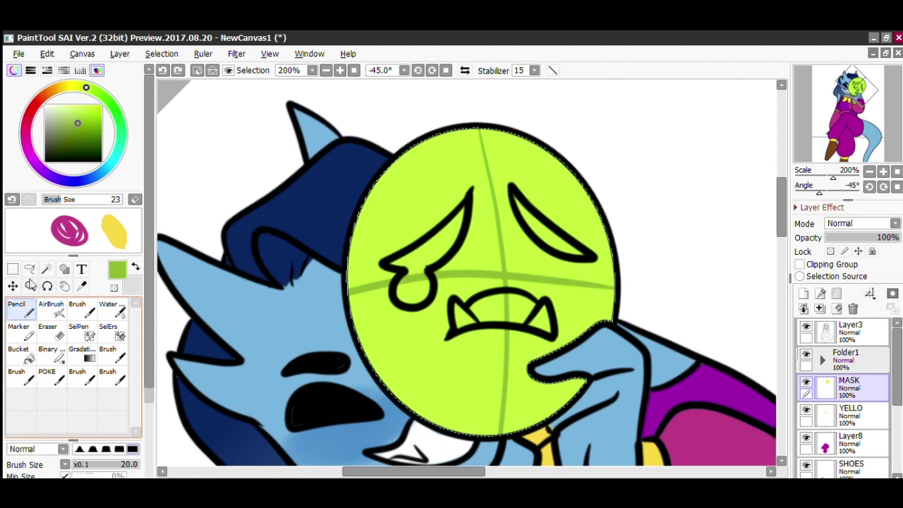
{"action": "left_click_drag", "start_coordinate": [508, 408], "coordinate": [507, 432]}
{"action": "key", "text": "g"}
{"action": "left_click", "coordinate": [550, 301]}
Choose a dark red and paint the inside of the disc's mouth with the Pencil.
{"action": "left_click", "coordinate": [77, 112]}
{"action": "left_click", "coordinate": [38, 100]}
{"action": "left_click", "coordinate": [92, 120]}
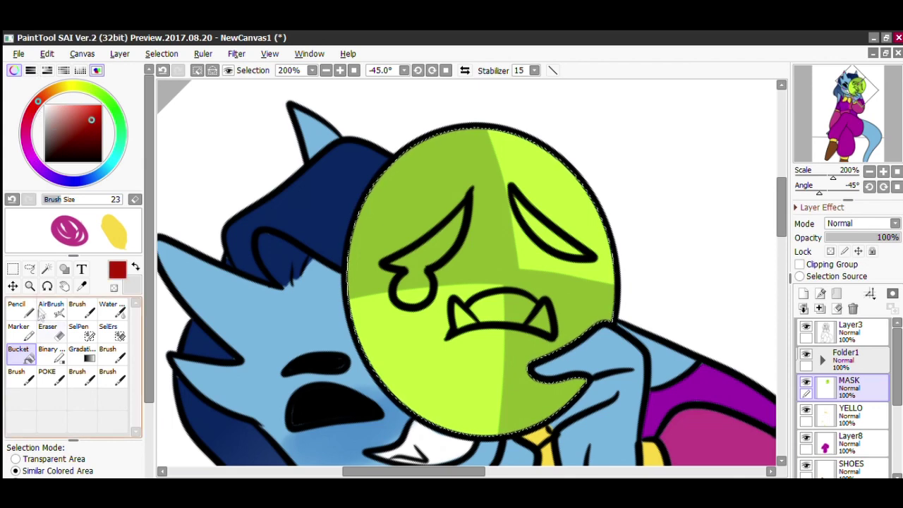
{"action": "left_click", "coordinate": [27, 308]}
{"action": "mouse_move", "coordinate": [519, 305]}
{"action": "left_mouse_down"}
{"action": "mouse_move", "coordinate": [525, 316]}
{"action": "mouse_move", "coordinate": [478, 312]}
{"action": "mouse_move", "coordinate": [523, 304]}
{"action": "mouse_move", "coordinate": [458, 316]}
{"action": "mouse_move", "coordinate": [457, 304]}
{"action": "left_mouse_up"}
Paint the disc's fangs, both eyes and the tear white with the Pencil and clear the selection.
{"action": "left_click", "coordinate": [45, 105]}
{"action": "mouse_move", "coordinate": [534, 321]}
{"action": "left_mouse_down"}
{"action": "mouse_move", "coordinate": [544, 307]}
{"action": "mouse_move", "coordinate": [542, 320]}
{"action": "left_mouse_up"}
{"action": "mouse_move", "coordinate": [414, 295]}
{"action": "left_mouse_down"}
{"action": "mouse_move", "coordinate": [413, 261]}
{"action": "mouse_move", "coordinate": [451, 220]}
{"action": "mouse_move", "coordinate": [431, 247]}
{"action": "left_mouse_up"}
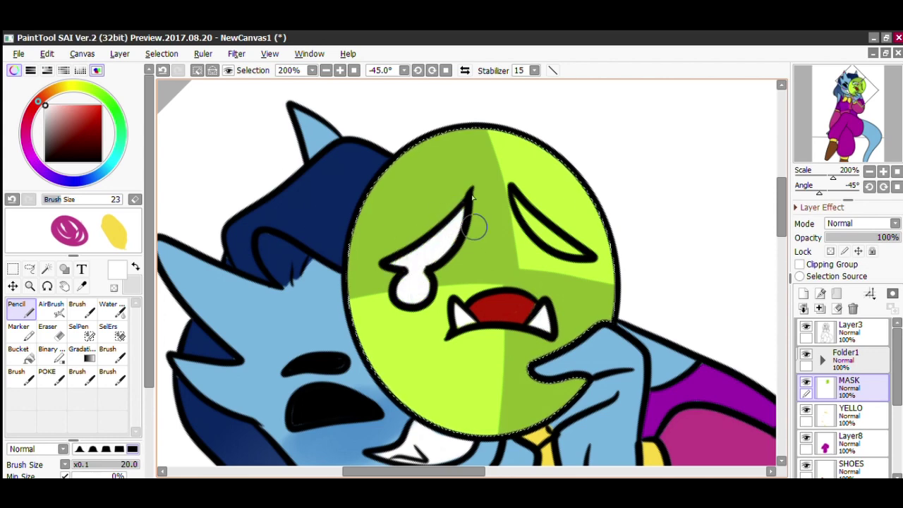
{"action": "left_click_drag", "start_coordinate": [515, 201], "coordinate": [586, 254]}
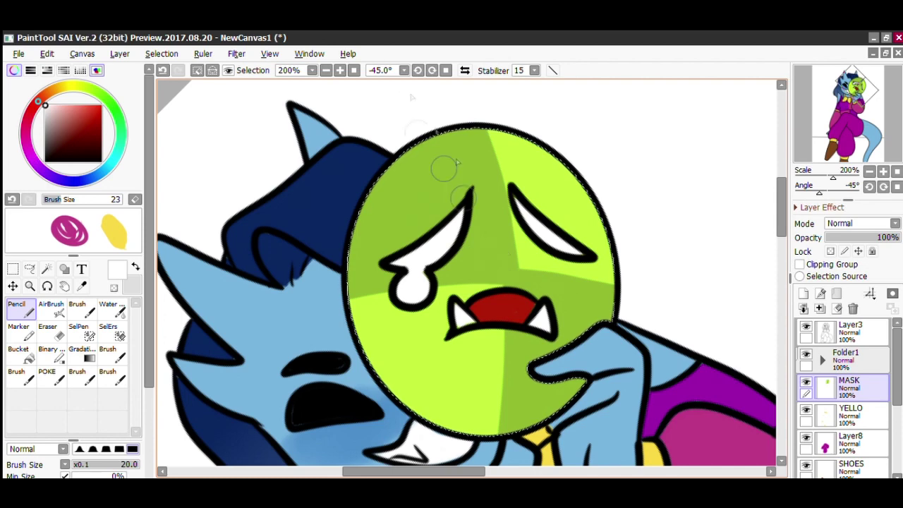
{"action": "left_click", "coordinate": [354, 71]}
{"action": "left_click", "coordinate": [197, 71]}
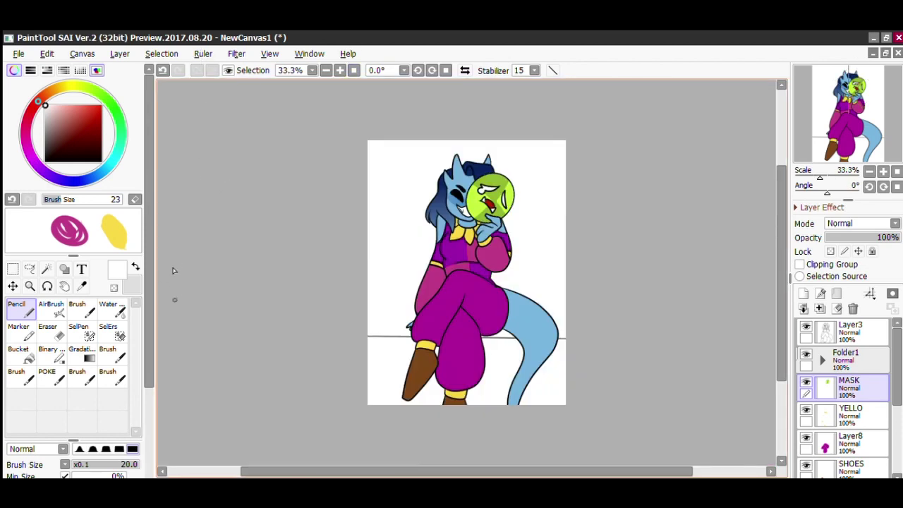
Select the hair on Layer5 in Folder1 by inverting a selection of the empty area, and create a new layer above Layer5.
{"action": "left_click", "coordinate": [340, 70]}
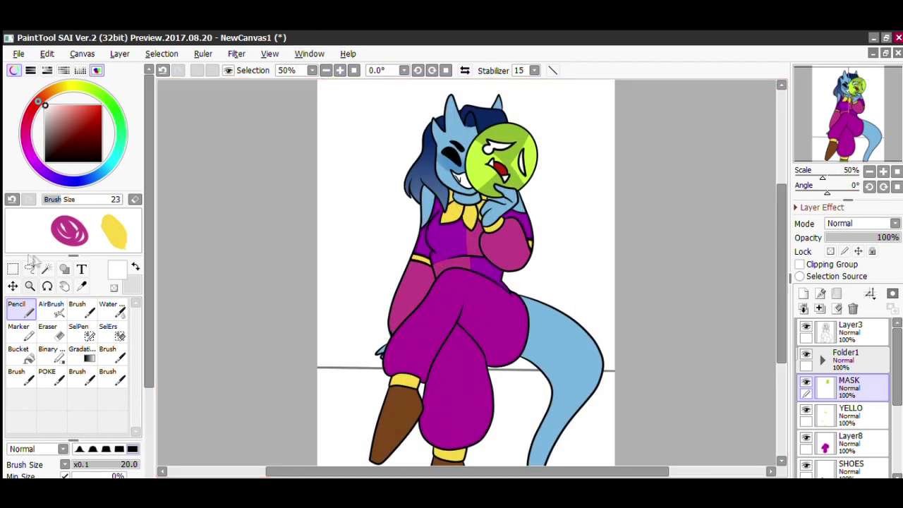
{"action": "left_click", "coordinate": [47, 268]}
{"action": "left_click", "coordinate": [822, 361]}
{"action": "left_click", "coordinate": [858, 415]}
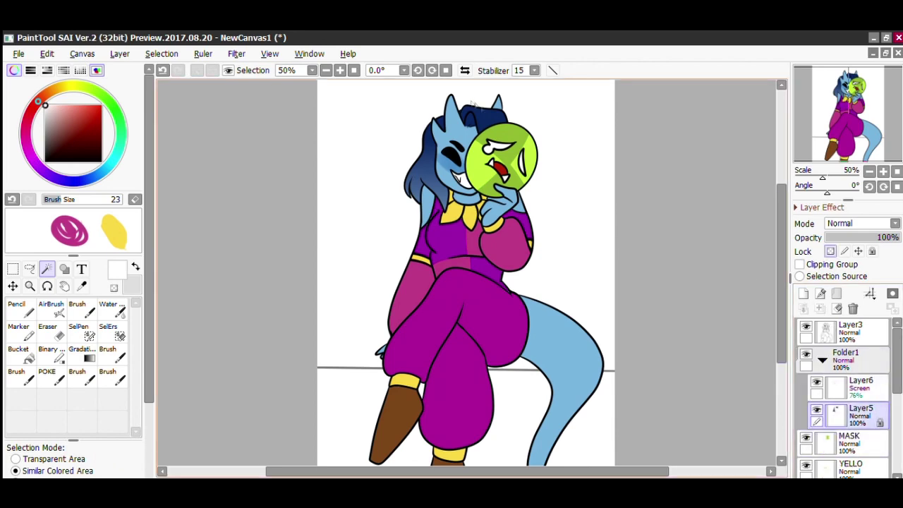
{"action": "left_click", "coordinate": [384, 157]}
{"action": "left_click", "coordinate": [213, 70]}
{"action": "left_click", "coordinate": [804, 293]}
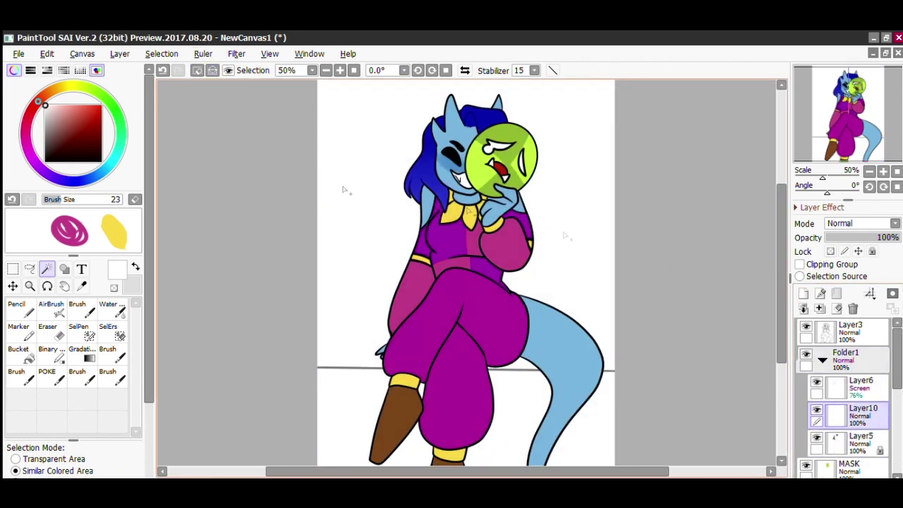
Paint light blue highlight bands across the hair on Layer10 with the Brush at size 40.
{"action": "left_click", "coordinate": [29, 285]}
{"action": "left_click", "coordinate": [523, 203]}
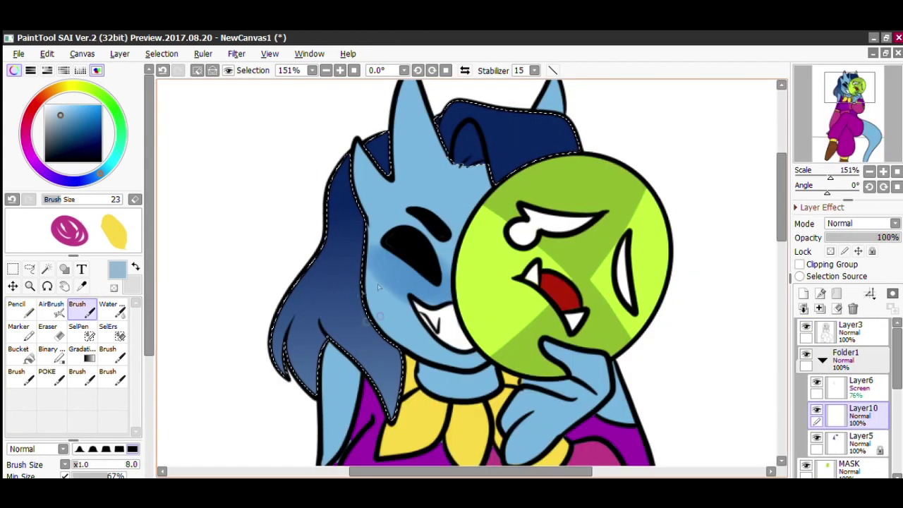
{"action": "scroll", "coordinate": [151, 399], "scroll_direction": "down", "scroll_amount": 5}
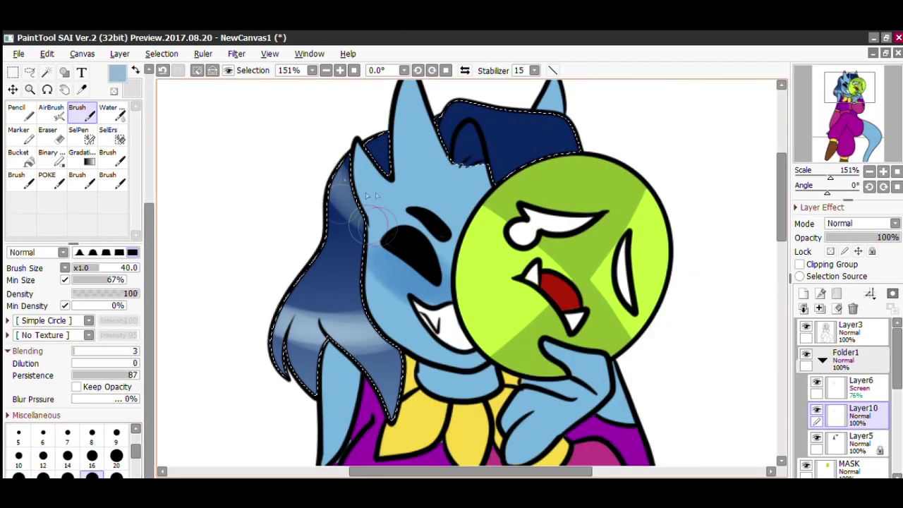
Shape the hair highlights into tapered streaks with the Eraser at size 16 and density 60, retouch them with the brush, and clear the selection.
{"action": "key", "text": "e"}
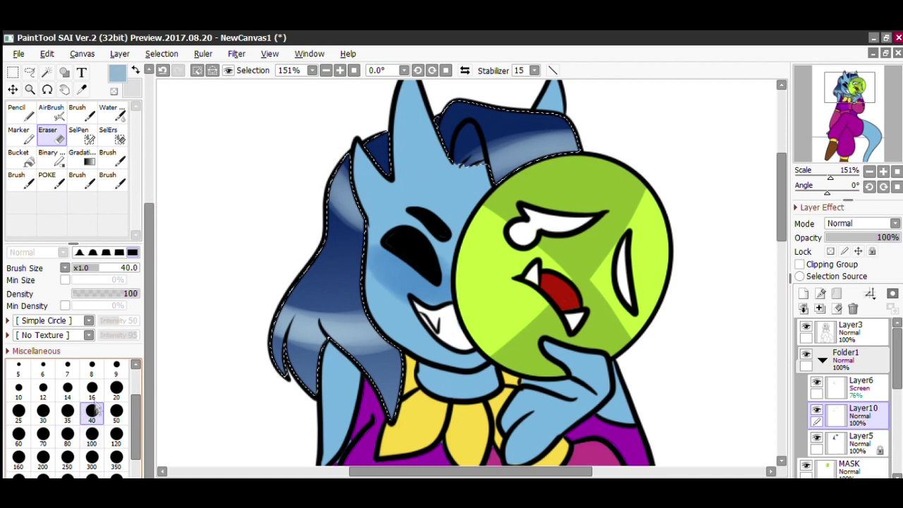
{"action": "left_click", "coordinate": [113, 294]}
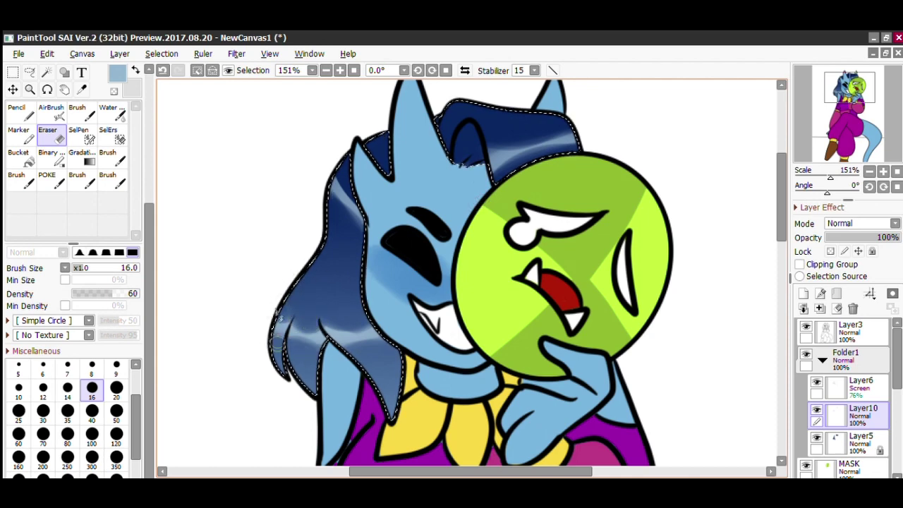
{"action": "left_click", "coordinate": [79, 181]}
{"action": "mouse_move", "coordinate": [335, 189]}
{"action": "left_mouse_down"}
{"action": "mouse_move", "coordinate": [361, 241]}
{"action": "mouse_move", "coordinate": [329, 206]}
{"action": "left_mouse_up"}
{"action": "left_click", "coordinate": [52, 134]}
{"action": "left_click_drag", "start_coordinate": [335, 165], "coordinate": [361, 209]}
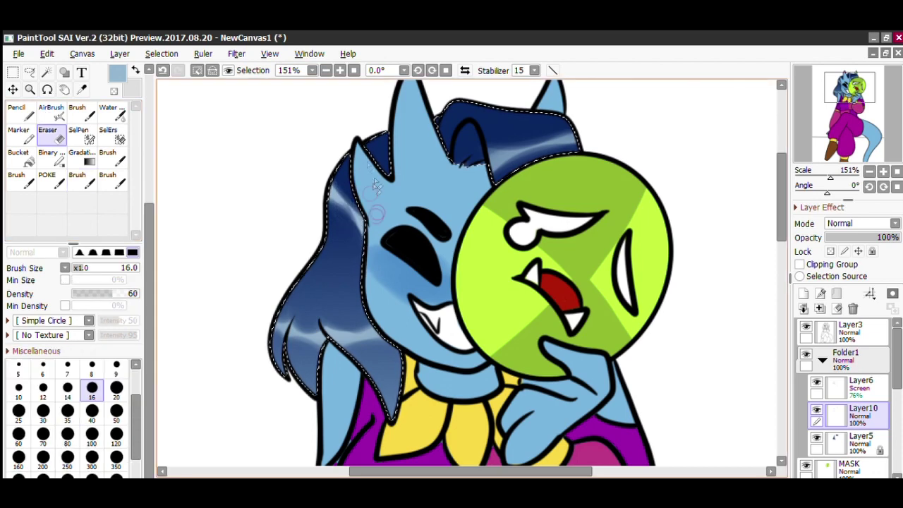
{"action": "left_click", "coordinate": [354, 71]}
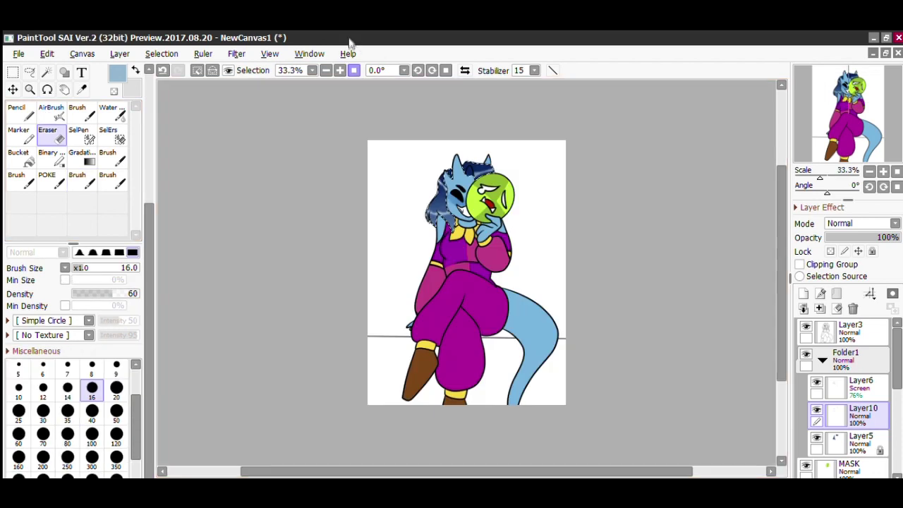
{"action": "left_click", "coordinate": [198, 70]}
Draw columns of small diamond outlines down the purple torso on Layer7 in sampled yellow with the Pencil at size 8.
{"action": "left_click", "coordinate": [30, 90]}
{"action": "mouse_move", "coordinate": [514, 284]}
{"action": "left_mouse_down"}
{"action": "mouse_move", "coordinate": [419, 188]}
{"action": "mouse_move", "coordinate": [428, 182]}
{"action": "left_mouse_up"}
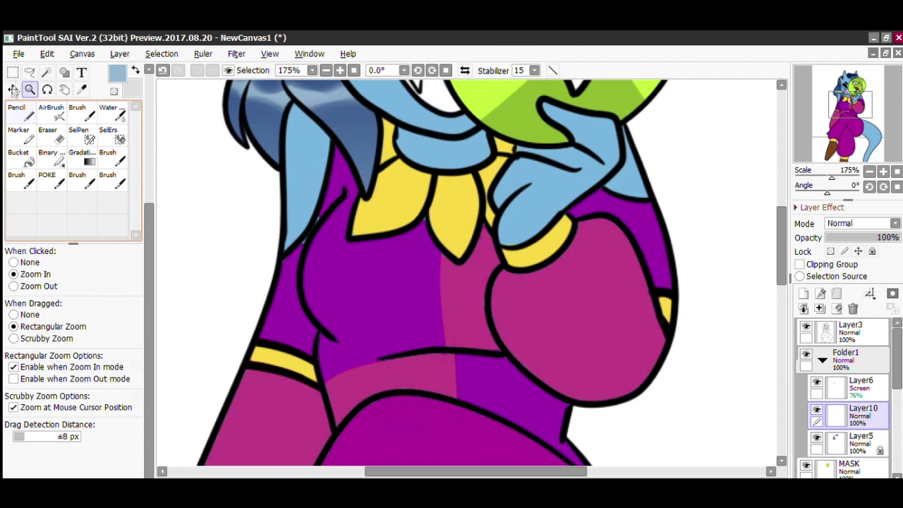
{"action": "left_click", "coordinate": [20, 113]}
{"action": "left_click", "coordinate": [822, 360]}
{"action": "left_click", "coordinate": [847, 443]}
{"action": "scroll", "coordinate": [843, 395], "scroll_direction": "down", "scroll_amount": 2}
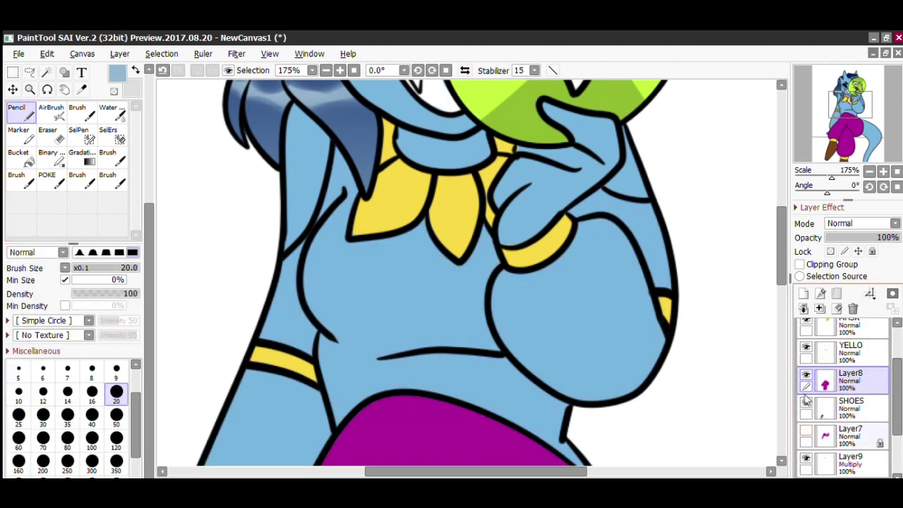
{"action": "right_click", "coordinate": [264, 352]}
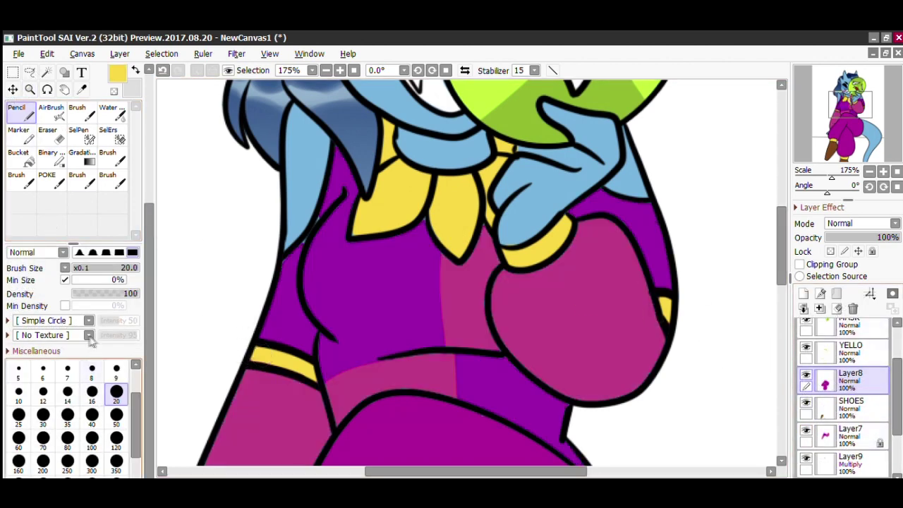
{"action": "left_click", "coordinate": [92, 370]}
{"action": "left_click", "coordinate": [848, 435]}
{"action": "left_click", "coordinate": [340, 71]}
{"action": "mouse_move", "coordinate": [408, 225]}
{"action": "left_mouse_down"}
{"action": "mouse_move", "coordinate": [405, 260]}
{"action": "mouse_move", "coordinate": [406, 222]}
{"action": "mouse_move", "coordinate": [419, 217]}
{"action": "mouse_move", "coordinate": [406, 325]}
{"action": "left_mouse_up"}
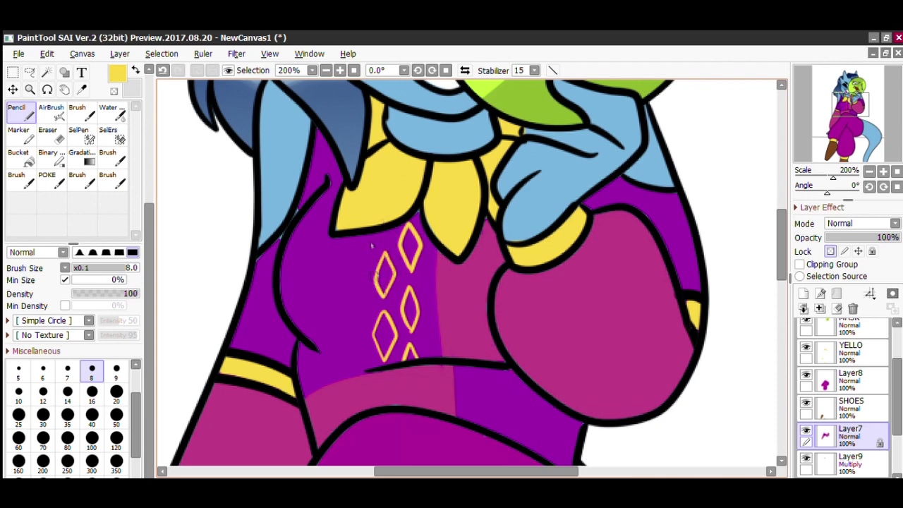
{"action": "left_click_drag", "start_coordinate": [367, 276], "coordinate": [356, 286]}
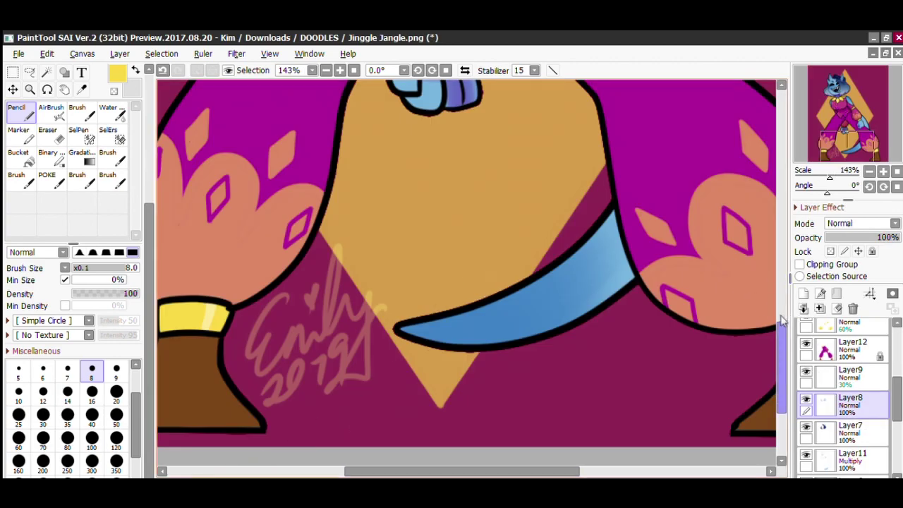
Fill the rest of the purple torso with yellow diamond outlines out to the chest line, waist and hair on Layer7.
{"action": "left_click_drag", "start_coordinate": [781, 317], "coordinate": [752, 197]}
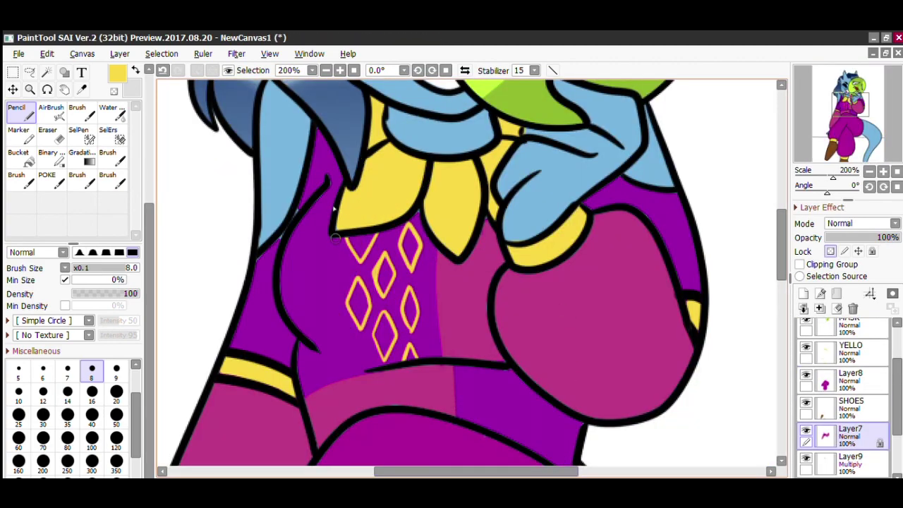
{"action": "mouse_move", "coordinate": [336, 238]}
{"action": "left_mouse_down"}
{"action": "mouse_move", "coordinate": [343, 273]}
{"action": "mouse_move", "coordinate": [331, 290]}
{"action": "mouse_move", "coordinate": [331, 240]}
{"action": "left_mouse_up"}
{"action": "left_click_drag", "start_coordinate": [356, 340], "coordinate": [371, 367]}
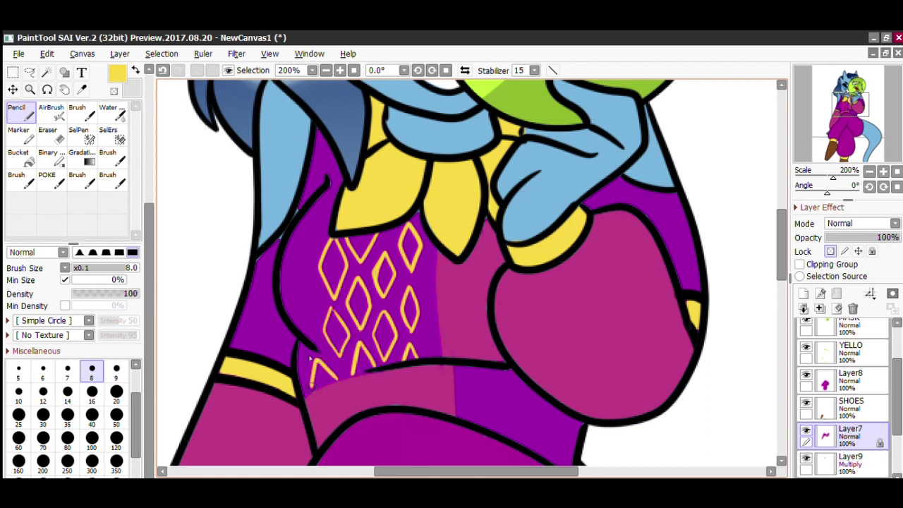
{"action": "left_click_drag", "start_coordinate": [307, 275], "coordinate": [300, 315]}
{"action": "mouse_move", "coordinate": [309, 259]}
{"action": "left_mouse_down"}
{"action": "mouse_move", "coordinate": [322, 228]}
{"action": "mouse_move", "coordinate": [313, 208]}
{"action": "mouse_move", "coordinate": [306, 257]}
{"action": "left_mouse_up"}
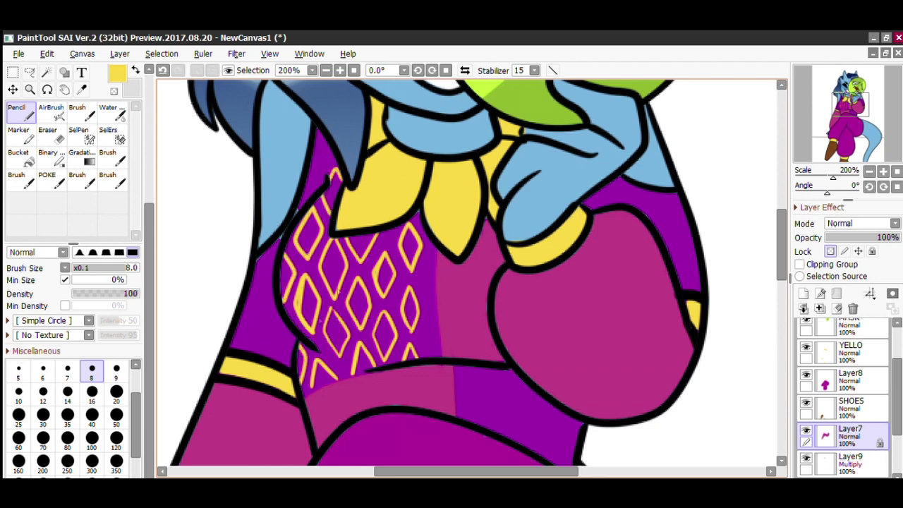
Draw yellow diamond outlines on the purple upper sleeve of the lowered arm, down to its yellow band.
{"action": "left_click_drag", "start_coordinate": [271, 357], "coordinate": [288, 357]}
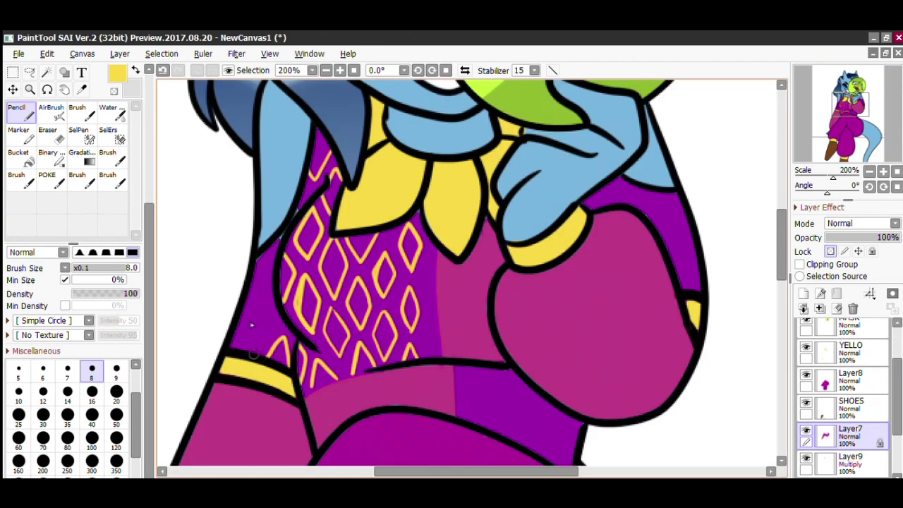
{"action": "mouse_move", "coordinate": [253, 350]}
{"action": "left_mouse_down"}
{"action": "mouse_move", "coordinate": [247, 328]}
{"action": "mouse_move", "coordinate": [230, 350]}
{"action": "left_mouse_up"}
{"action": "left_click_drag", "start_coordinate": [253, 282], "coordinate": [278, 285]}
{"action": "left_click_drag", "start_coordinate": [265, 254], "coordinate": [244, 312]}
{"action": "key", "text": "ctrl+z"}
{"action": "mouse_move", "coordinate": [266, 252]}
{"action": "left_mouse_down"}
{"action": "mouse_move", "coordinate": [260, 291]}
{"action": "mouse_move", "coordinate": [244, 308]}
{"action": "left_mouse_up"}
Draw yellow diamond outlines on the purple upper sleeve of the raised arm.
{"action": "mouse_move", "coordinate": [641, 178]}
{"action": "left_mouse_down"}
{"action": "mouse_move", "coordinate": [645, 213]}
{"action": "mouse_move", "coordinate": [664, 189]}
{"action": "mouse_move", "coordinate": [664, 236]}
{"action": "left_mouse_up"}
{"action": "left_click_drag", "start_coordinate": [664, 164], "coordinate": [673, 240]}
{"action": "mouse_move", "coordinate": [680, 202]}
{"action": "left_mouse_down"}
{"action": "mouse_move", "coordinate": [674, 242]}
{"action": "mouse_move", "coordinate": [695, 260]}
{"action": "mouse_move", "coordinate": [675, 239]}
{"action": "left_mouse_up"}
{"action": "mouse_move", "coordinate": [665, 254]}
{"action": "left_mouse_down"}
{"action": "mouse_move", "coordinate": [686, 300]}
{"action": "mouse_move", "coordinate": [702, 264]}
{"action": "mouse_move", "coordinate": [695, 292]}
{"action": "left_mouse_up"}
{"action": "mouse_move", "coordinate": [625, 178]}
{"action": "left_mouse_down"}
{"action": "mouse_move", "coordinate": [601, 213]}
{"action": "mouse_move", "coordinate": [590, 190]}
{"action": "mouse_move", "coordinate": [588, 223]}
{"action": "mouse_move", "coordinate": [568, 241]}
{"action": "mouse_move", "coordinate": [616, 198]}
{"action": "mouse_move", "coordinate": [615, 177]}
{"action": "mouse_move", "coordinate": [629, 185]}
{"action": "mouse_move", "coordinate": [628, 201]}
{"action": "mouse_move", "coordinate": [599, 190]}
{"action": "left_mouse_up"}
{"action": "key", "text": "ctrl+z"}
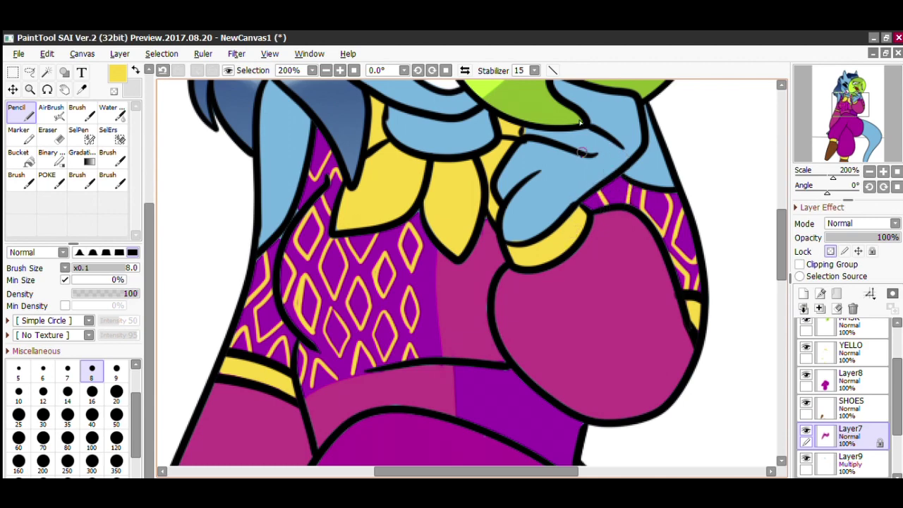
{"action": "scroll", "coordinate": [580, 122], "scroll_direction": "down", "scroll_amount": 5}
{"action": "mouse_move", "coordinate": [469, 172]}
{"action": "left_mouse_down"}
{"action": "mouse_move", "coordinate": [502, 170]}
{"action": "mouse_move", "coordinate": [499, 210]}
{"action": "mouse_move", "coordinate": [517, 174]}
{"action": "left_mouse_up"}
{"action": "left_click_drag", "start_coordinate": [488, 215], "coordinate": [471, 224]}
{"action": "left_click_drag", "start_coordinate": [457, 173], "coordinate": [460, 223]}
{"action": "key", "text": "ctrl+z"}
{"action": "key", "text": "ctrl+z"}
{"action": "key", "text": "ctrl+z"}
{"action": "mouse_move", "coordinate": [518, 180]}
{"action": "left_mouse_down"}
{"action": "mouse_move", "coordinate": [510, 197]}
{"action": "mouse_move", "coordinate": [537, 217]}
{"action": "mouse_move", "coordinate": [572, 218]}
{"action": "left_mouse_up"}
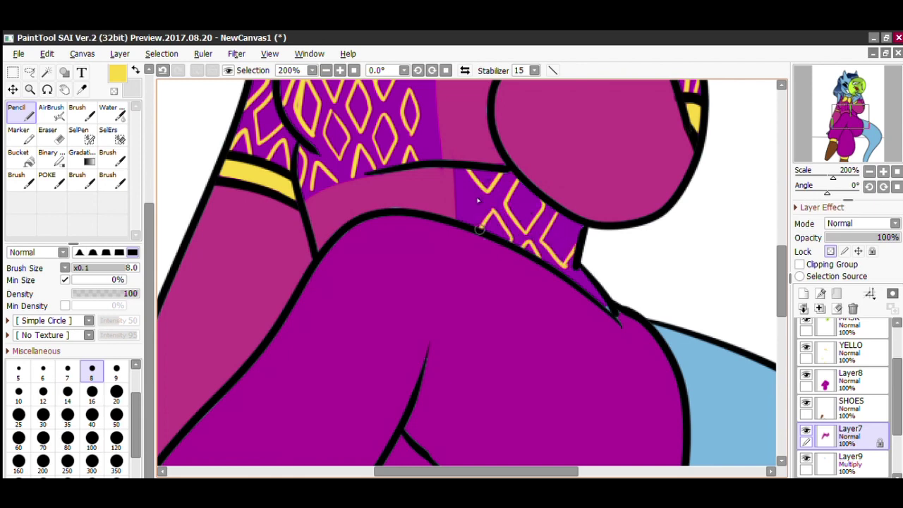
{"action": "key", "text": "ctrl+z"}
{"action": "key", "text": "ctrl+z"}
{"action": "key", "text": "ctrl+z"}
{"action": "key", "text": "ctrl+z"}
{"action": "key", "text": "ctrl+z"}
Draw narrow yellow diamond outlines across the purple waist panel between the raised sleeve and the thigh.
{"action": "mouse_move", "coordinate": [474, 181]}
{"action": "left_mouse_down"}
{"action": "mouse_move", "coordinate": [469, 227]}
{"action": "mouse_move", "coordinate": [485, 232]}
{"action": "mouse_move", "coordinate": [497, 191]}
{"action": "mouse_move", "coordinate": [496, 235]}
{"action": "left_mouse_up"}
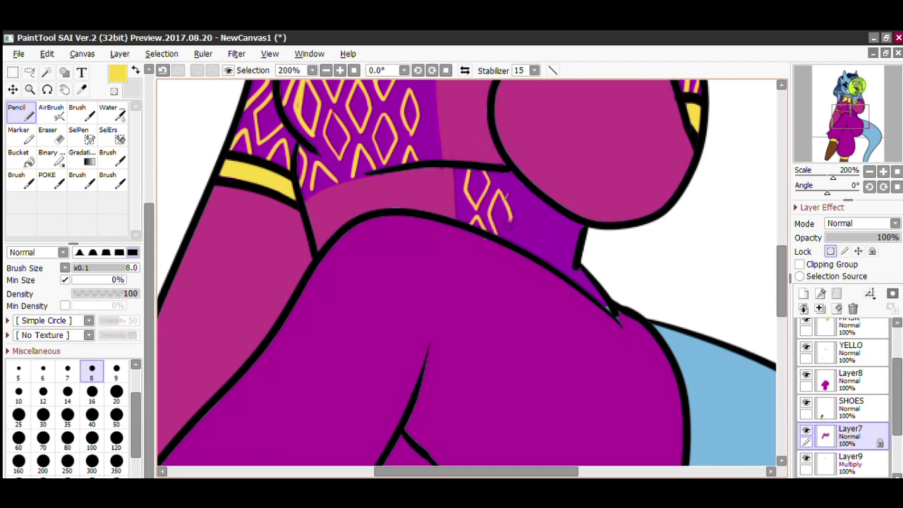
{"action": "left_click_drag", "start_coordinate": [508, 169], "coordinate": [534, 190]}
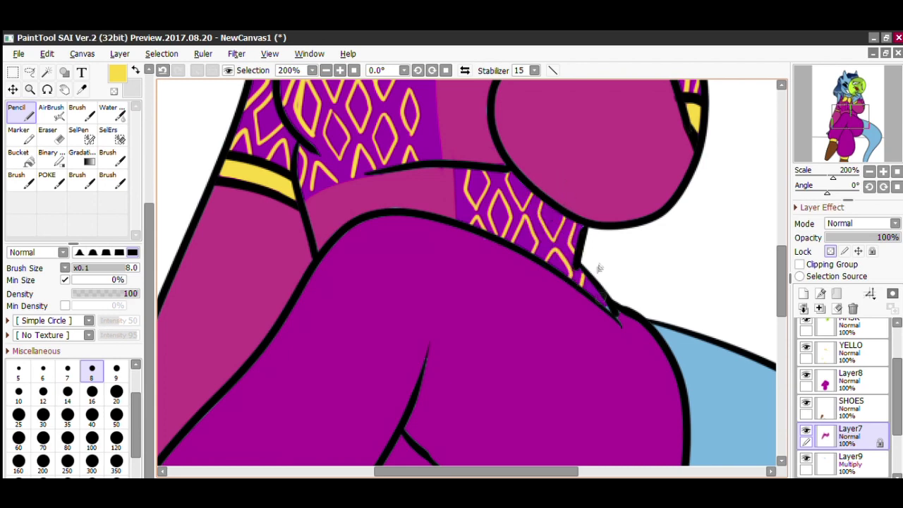
{"action": "left_click", "coordinate": [355, 71]}
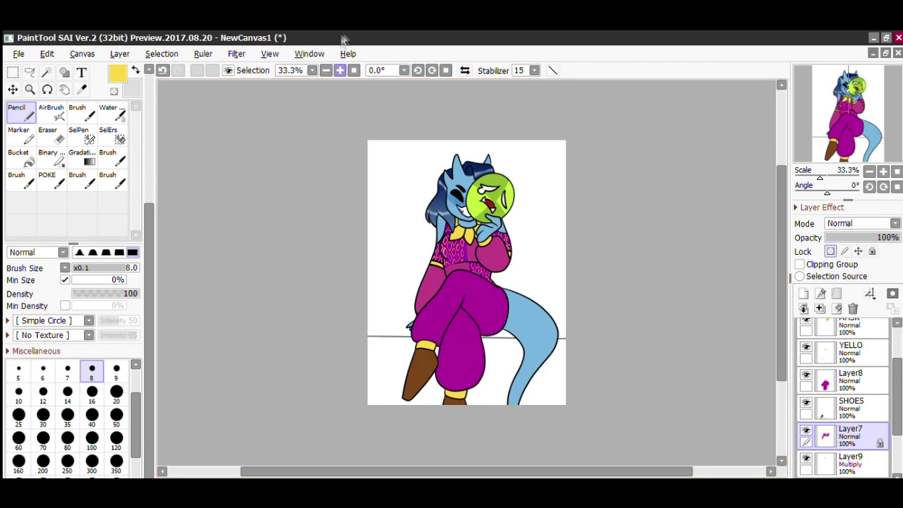
{"action": "scroll", "coordinate": [383, 417], "scroll_direction": "up", "scroll_amount": 1}
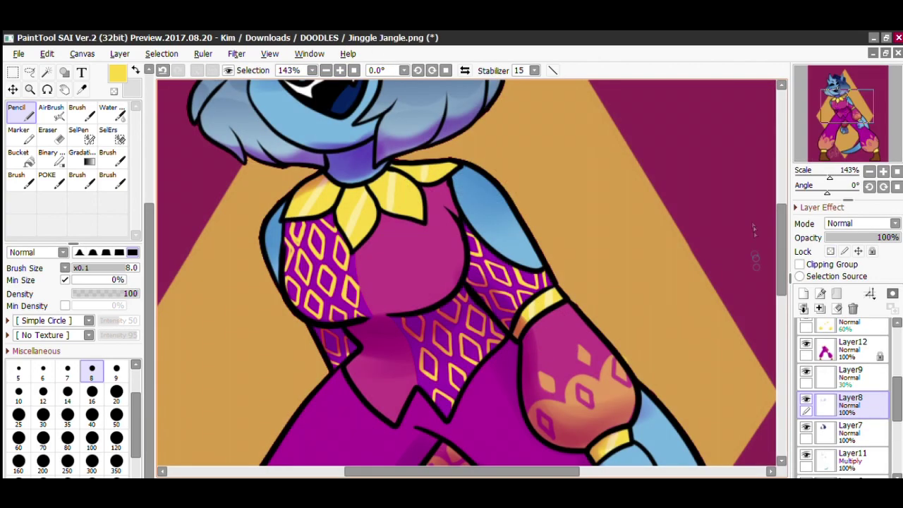
Draw an orange scalloped line near the wrist of the lowered sleeve on Layer7 and fill the cuff below it.
{"action": "scroll", "coordinate": [753, 228], "scroll_direction": "down", "scroll_amount": 5}
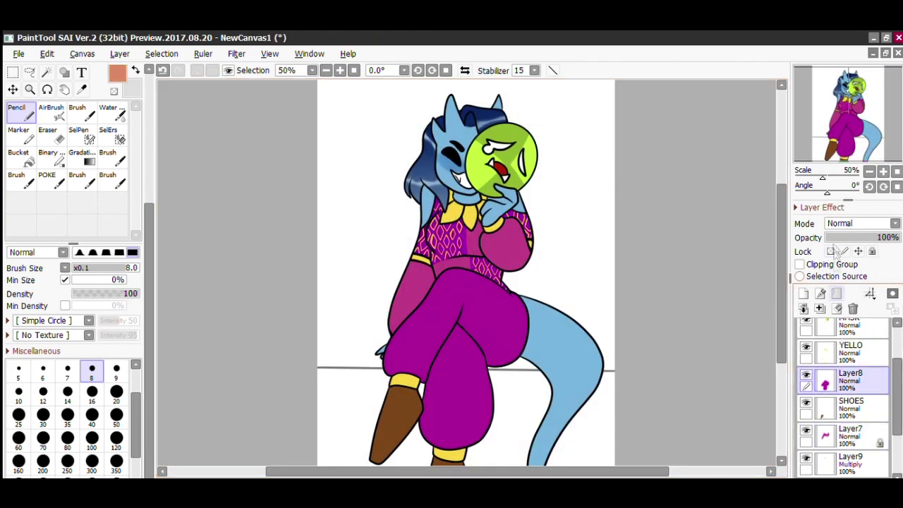
{"action": "left_click", "coordinate": [850, 434]}
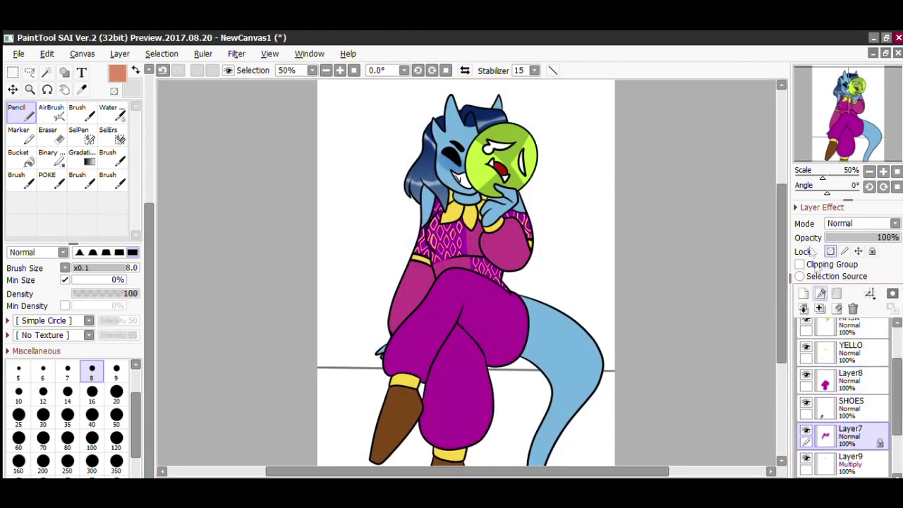
{"action": "scroll", "coordinate": [466, 271], "scroll_direction": "up", "scroll_amount": 2}
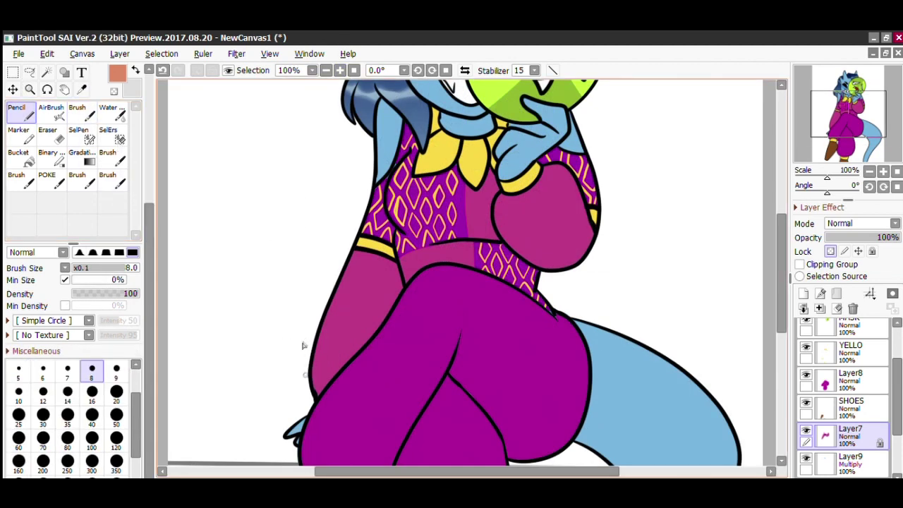
{"action": "left_click_drag", "start_coordinate": [331, 365], "coordinate": [361, 346]}
{"action": "left_click", "coordinate": [28, 157]}
{"action": "left_click", "coordinate": [327, 368]}
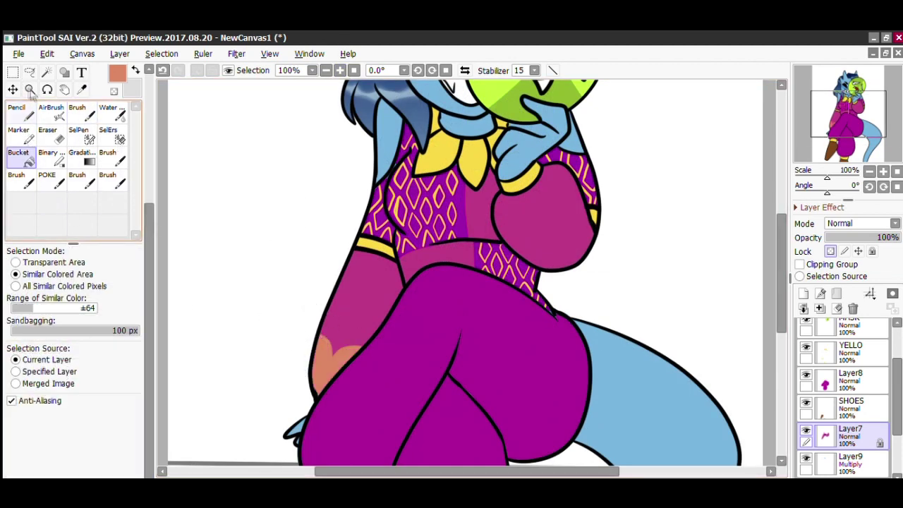
Draw an orange scalloped line across the raised sleeve with the Pencil at size 16 and fill the area toward its yellow wristband.
{"action": "left_click", "coordinate": [21, 113]}
{"action": "left_click", "coordinate": [91, 392]}
{"action": "mouse_move", "coordinate": [499, 203]}
{"action": "left_mouse_down"}
{"action": "mouse_move", "coordinate": [524, 205]}
{"action": "mouse_move", "coordinate": [555, 185]}
{"action": "mouse_move", "coordinate": [582, 201]}
{"action": "left_mouse_up"}
{"action": "left_click", "coordinate": [22, 157]}
{"action": "left_click", "coordinate": [540, 199]}
Sample the lighter orange from the reference drawing and draw a scalloped line across the lower trouser leg on transparency-locked Layer8.
{"action": "left_click_drag", "start_coordinate": [781, 235], "coordinate": [782, 319]}
{"action": "left_click", "coordinate": [21, 113]}
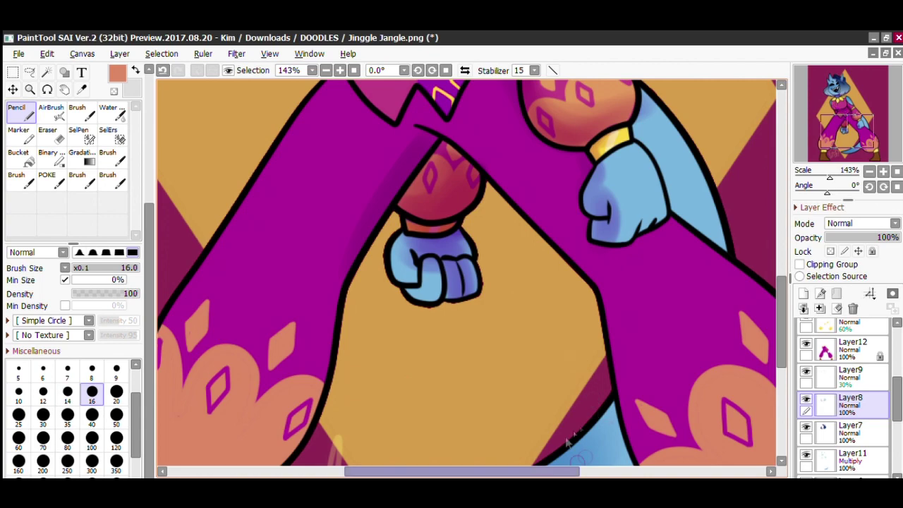
{"action": "scroll", "coordinate": [570, 441], "scroll_direction": "up", "scroll_amount": 4}
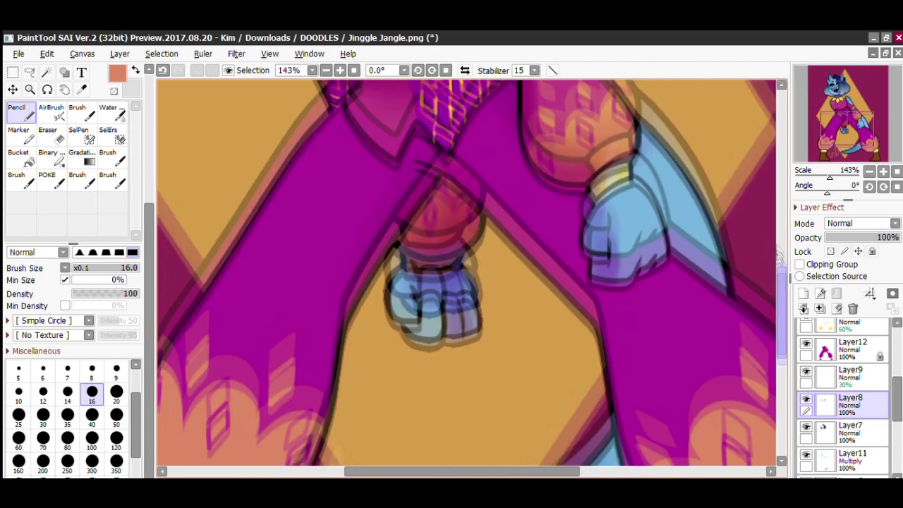
{"action": "left_click", "coordinate": [605, 247], "text": "alt"}
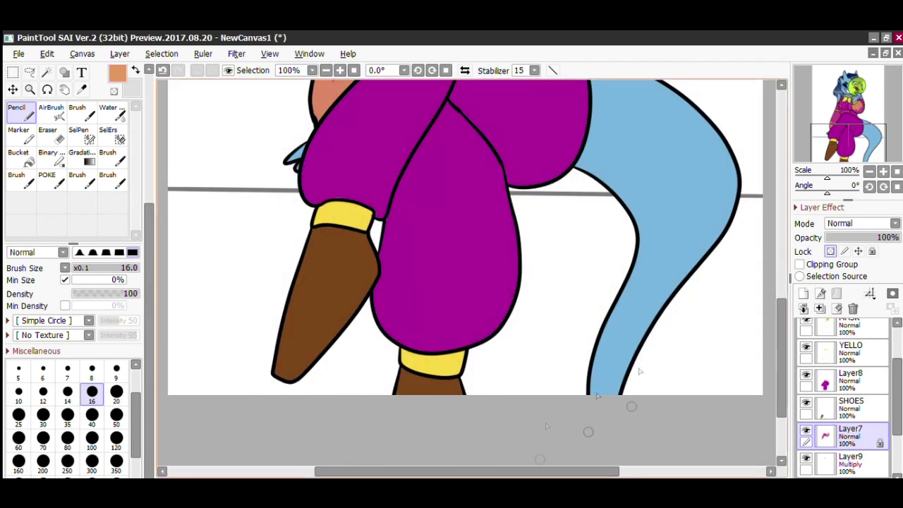
{"action": "mouse_move", "coordinate": [505, 231]}
{"action": "left_mouse_down"}
{"action": "mouse_move", "coordinate": [429, 218]}
{"action": "mouse_move", "coordinate": [403, 235]}
{"action": "mouse_move", "coordinate": [463, 263]}
{"action": "left_mouse_up"}
{"action": "left_click_drag", "start_coordinate": [392, 277], "coordinate": [372, 235]}
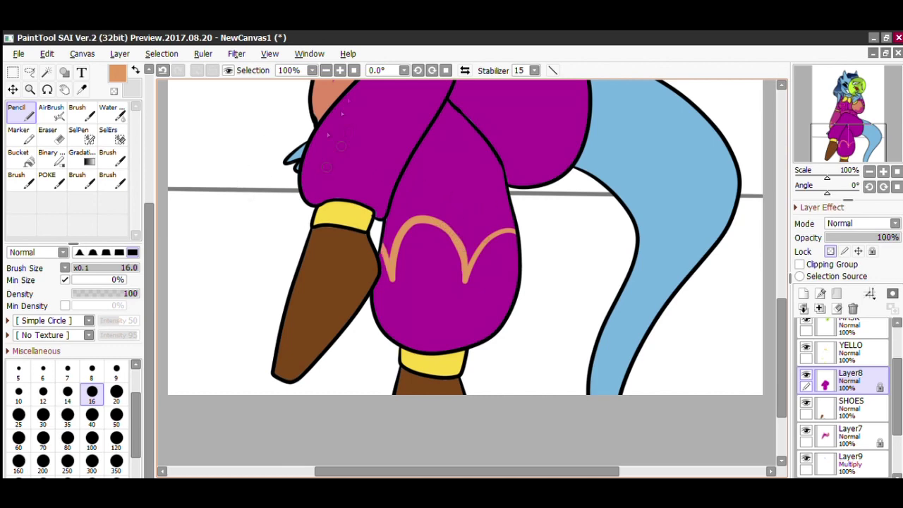
Draw a matching scalloped line across the crossed trouser leg and fill the cuff areas of both legs with orange.
{"action": "left_click_drag", "start_coordinate": [335, 105], "coordinate": [349, 144]}
{"action": "mouse_move", "coordinate": [350, 142]}
{"action": "left_mouse_down"}
{"action": "mouse_move", "coordinate": [359, 125]}
{"action": "mouse_move", "coordinate": [407, 153]}
{"action": "left_mouse_up"}
{"action": "left_click_drag", "start_coordinate": [407, 152], "coordinate": [416, 148]}
{"action": "left_click", "coordinate": [21, 156]}
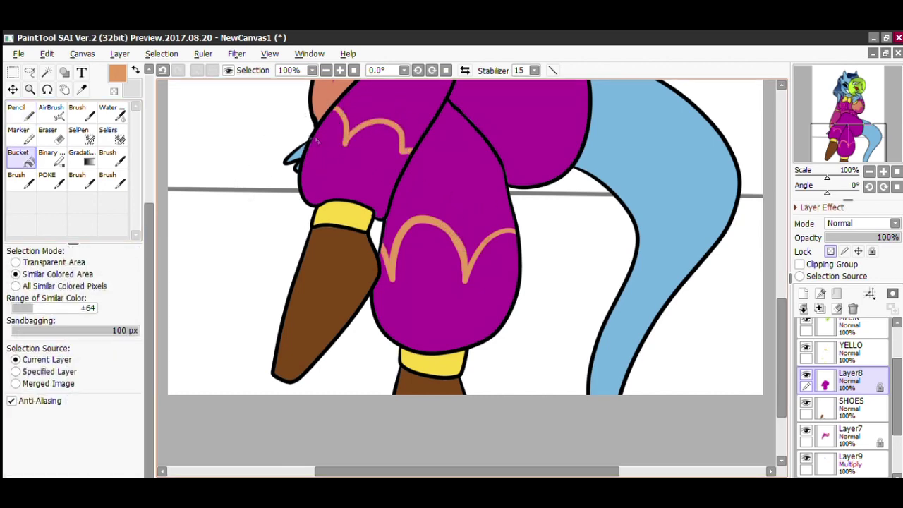
{"action": "left_click", "coordinate": [349, 166]}
{"action": "left_click", "coordinate": [444, 297]}
Draw orange diamond outlines beside the scallops on both sleeves on Layer7 with the Pencil at size 7.
{"action": "left_click_drag", "start_coordinate": [780, 310], "coordinate": [780, 218]}
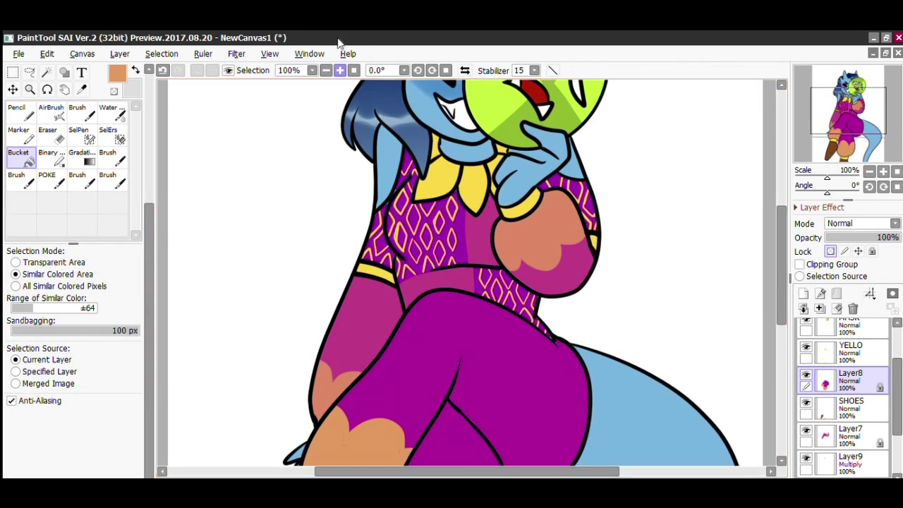
{"action": "left_click", "coordinate": [340, 71]}
{"action": "key", "text": "n"}
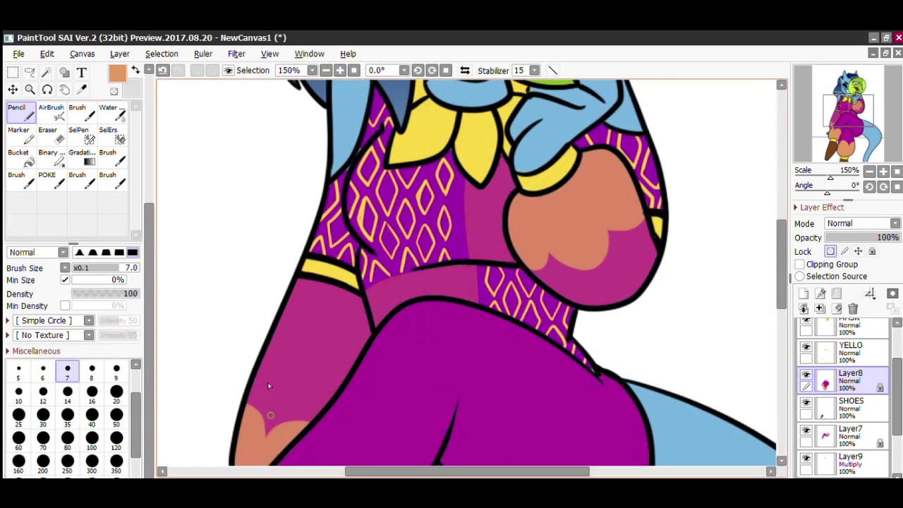
{"action": "left_click", "coordinate": [841, 435]}
{"action": "left_click_drag", "start_coordinate": [287, 339], "coordinate": [271, 384]}
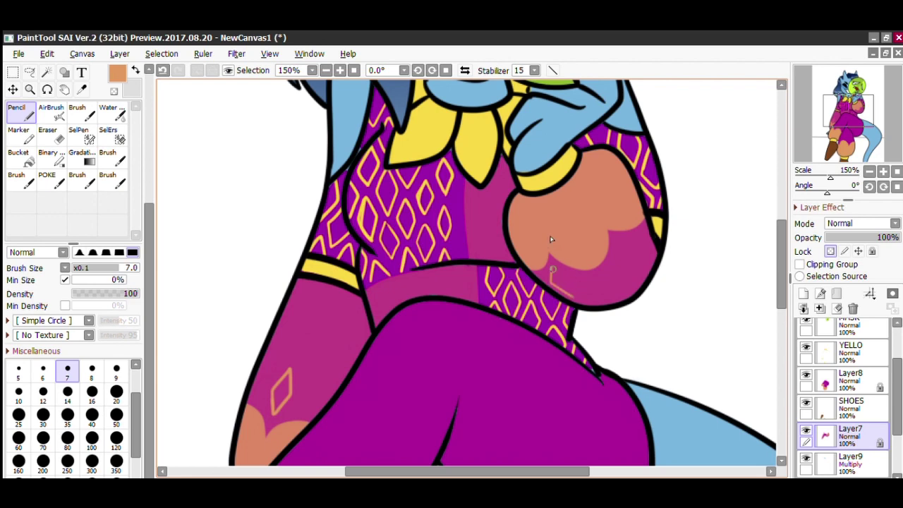
Fill the sleeve diamonds with orange, closing the gap in the raised sleeve's diamond outline before filling it.
{"action": "key", "text": "g"}
{"action": "left_click", "coordinate": [282, 392]}
{"action": "left_click", "coordinate": [559, 279]}
{"action": "key", "text": "ctrl+z"}
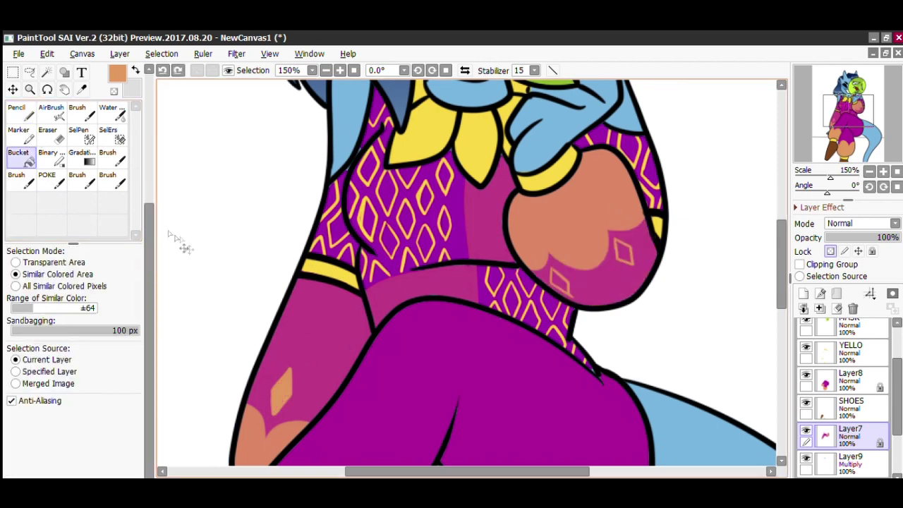
{"action": "key", "text": "n"}
{"action": "left_click_drag", "start_coordinate": [554, 275], "coordinate": [563, 285]}
{"action": "left_click", "coordinate": [21, 156]}
{"action": "left_click", "coordinate": [623, 252]}
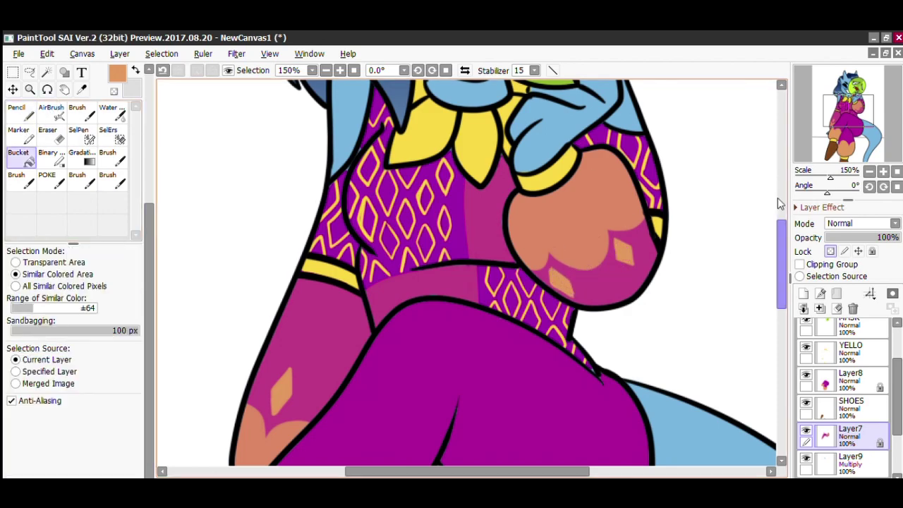
Draw two orange diamond outlines above the scallops of the lower trouser leg on Layer8 with the Pencil at size 7.
{"action": "left_click_drag", "start_coordinate": [781, 236], "coordinate": [781, 327]}
{"action": "left_click", "coordinate": [850, 408]}
{"action": "left_click", "coordinate": [850, 381]}
{"action": "key", "text": "n"}
{"action": "left_click_drag", "start_coordinate": [469, 271], "coordinate": [462, 222]}
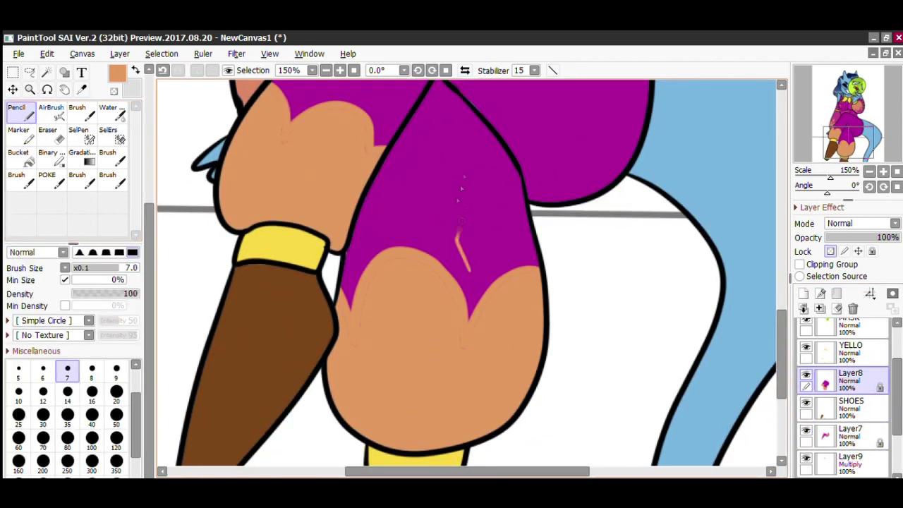
{"action": "left_click_drag", "start_coordinate": [462, 189], "coordinate": [477, 280]}
{"action": "key", "text": "ctrl+z"}
{"action": "key", "text": "ctrl+z"}
{"action": "left_click_drag", "start_coordinate": [466, 191], "coordinate": [477, 274]}
{"action": "mouse_move", "coordinate": [353, 267]}
{"action": "left_mouse_down"}
{"action": "mouse_move", "coordinate": [355, 192]}
{"action": "mouse_move", "coordinate": [342, 253]}
{"action": "left_mouse_up"}
Fill both diamonds on the lower trouser leg with orange using the Bucket.
{"action": "left_click", "coordinate": [23, 155]}
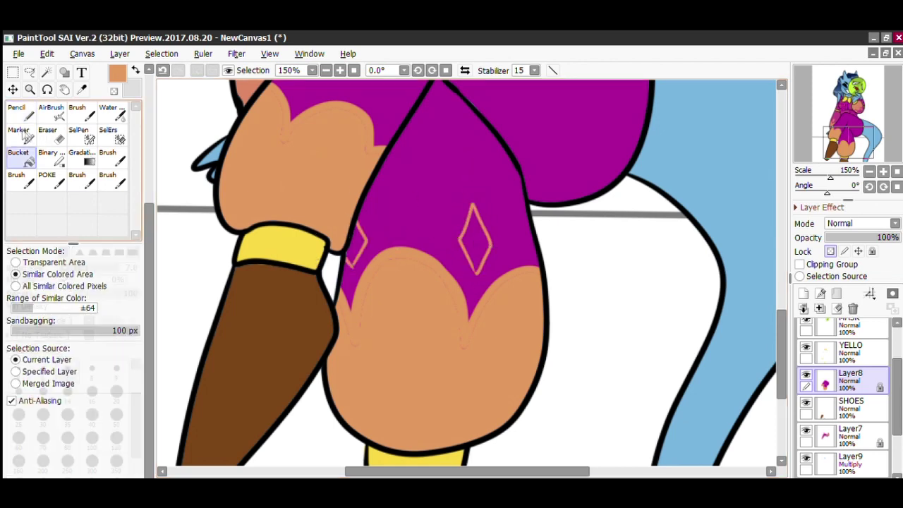
{"action": "left_click", "coordinate": [355, 243]}
{"action": "left_click", "coordinate": [475, 240]}
Draw two orange diamonds above the scallops of the crossed trouser leg and fill them.
{"action": "left_click", "coordinate": [16, 111]}
{"action": "scroll", "coordinate": [774, 282], "scroll_direction": "up", "scroll_amount": 3}
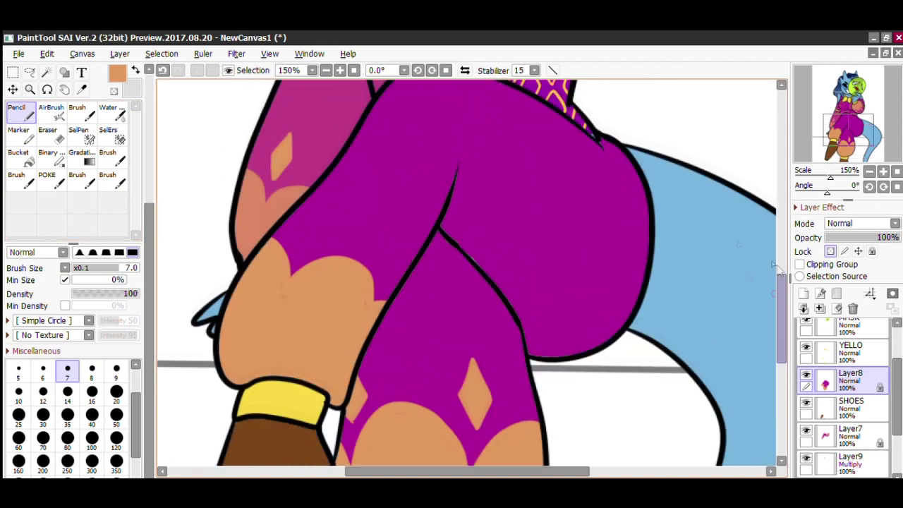
{"action": "mouse_move", "coordinate": [300, 253]}
{"action": "left_mouse_down"}
{"action": "mouse_move", "coordinate": [323, 206]}
{"action": "mouse_move", "coordinate": [298, 202]}
{"action": "left_mouse_up"}
{"action": "mouse_move", "coordinate": [383, 281]}
{"action": "left_mouse_down"}
{"action": "mouse_move", "coordinate": [410, 242]}
{"action": "mouse_move", "coordinate": [384, 282]}
{"action": "left_mouse_up"}
{"action": "left_click", "coordinate": [20, 154]}
{"action": "left_click", "coordinate": [398, 261]}
{"action": "left_click", "coordinate": [311, 229]}
Sample the trouser purple and try painting solid diamonds on the crossed leg's orange cuff with the Pencil at size 7.
{"action": "key", "text": "e"}
{"action": "left_click_drag", "start_coordinate": [338, 287], "coordinate": [315, 320]}
{"action": "key", "text": "ctrl+z"}
{"action": "right_click", "coordinate": [284, 231]}
{"action": "key", "text": "n"}
{"action": "mouse_move", "coordinate": [336, 282]}
{"action": "left_mouse_down"}
{"action": "mouse_move", "coordinate": [316, 323]}
{"action": "mouse_move", "coordinate": [339, 278]}
{"action": "mouse_move", "coordinate": [321, 294]}
{"action": "left_mouse_up"}
{"action": "mouse_move", "coordinate": [336, 286]}
{"action": "left_mouse_down"}
{"action": "mouse_move", "coordinate": [328, 311]}
{"action": "mouse_move", "coordinate": [314, 284]}
{"action": "left_mouse_up"}
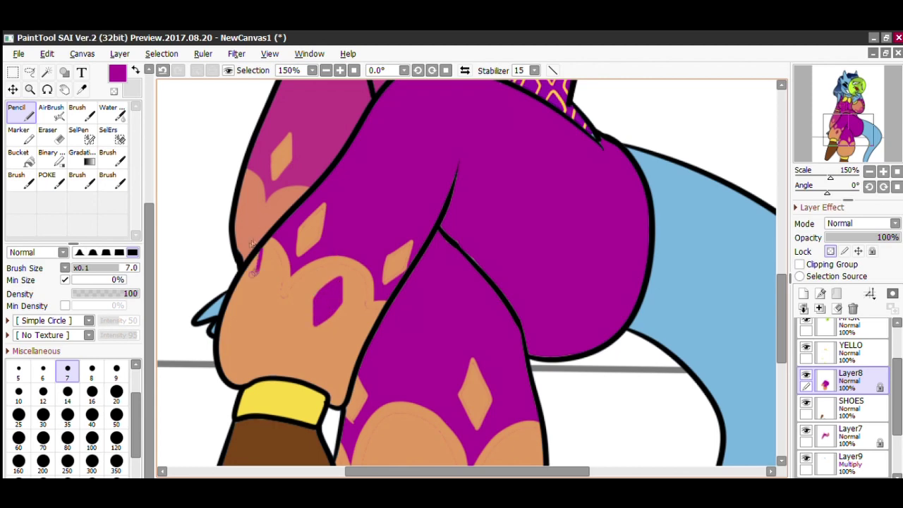
Try painting solid purple diamonds on the lower leg's orange cuff, enlarging the Pencil to size 16.
{"action": "scroll", "coordinate": [288, 233], "scroll_direction": "down", "scroll_amount": 5}
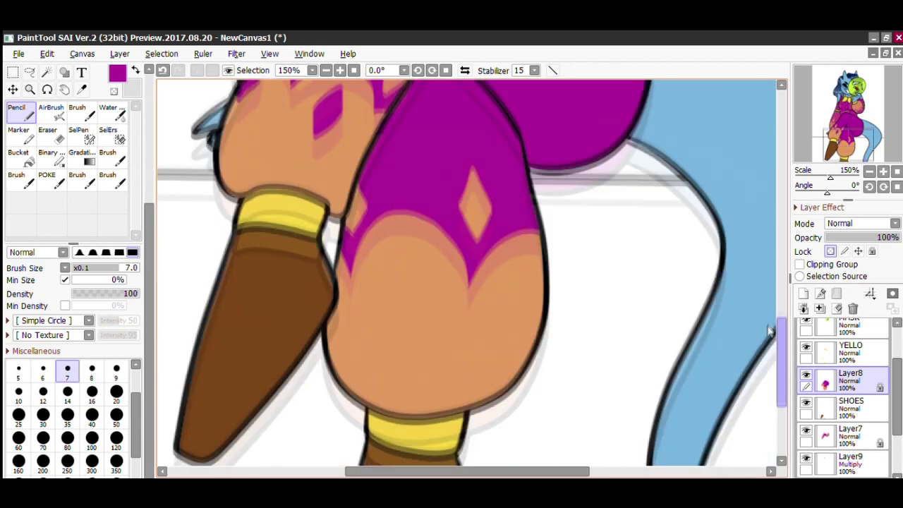
{"action": "mouse_move", "coordinate": [404, 253]}
{"action": "left_mouse_down"}
{"action": "mouse_move", "coordinate": [416, 282]}
{"action": "mouse_move", "coordinate": [404, 252]}
{"action": "left_mouse_up"}
{"action": "mouse_move", "coordinate": [529, 253]}
{"action": "left_mouse_down"}
{"action": "mouse_move", "coordinate": [521, 291]}
{"action": "mouse_move", "coordinate": [544, 277]}
{"action": "left_mouse_up"}
{"action": "left_click", "coordinate": [92, 393]}
{"action": "mouse_move", "coordinate": [395, 274]}
{"action": "left_mouse_down"}
{"action": "mouse_move", "coordinate": [401, 300]}
{"action": "mouse_move", "coordinate": [408, 274]}
{"action": "mouse_move", "coordinate": [415, 285]}
{"action": "mouse_move", "coordinate": [390, 291]}
{"action": "left_mouse_up"}
{"action": "mouse_move", "coordinate": [528, 254]}
{"action": "left_mouse_down"}
{"action": "mouse_move", "coordinate": [524, 283]}
{"action": "mouse_move", "coordinate": [534, 264]}
{"action": "left_mouse_up"}
Sample the sleeve magenta and try painting solid diamonds on the orange areas of both sleeves on Layer7.
{"action": "left_click_drag", "start_coordinate": [781, 334], "coordinate": [781, 244]}
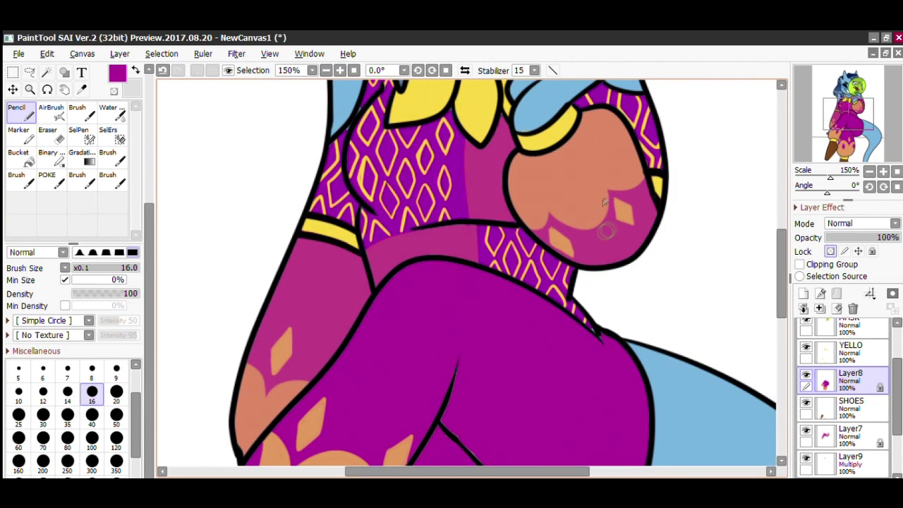
{"action": "right_click", "coordinate": [605, 230]}
{"action": "left_click", "coordinate": [841, 436]}
{"action": "mouse_move", "coordinate": [569, 186]}
{"action": "left_mouse_down"}
{"action": "mouse_move", "coordinate": [589, 216]}
{"action": "mouse_move", "coordinate": [569, 186]}
{"action": "mouse_move", "coordinate": [623, 127]}
{"action": "left_mouse_up"}
{"action": "left_click_drag", "start_coordinate": [519, 209], "coordinate": [523, 219]}
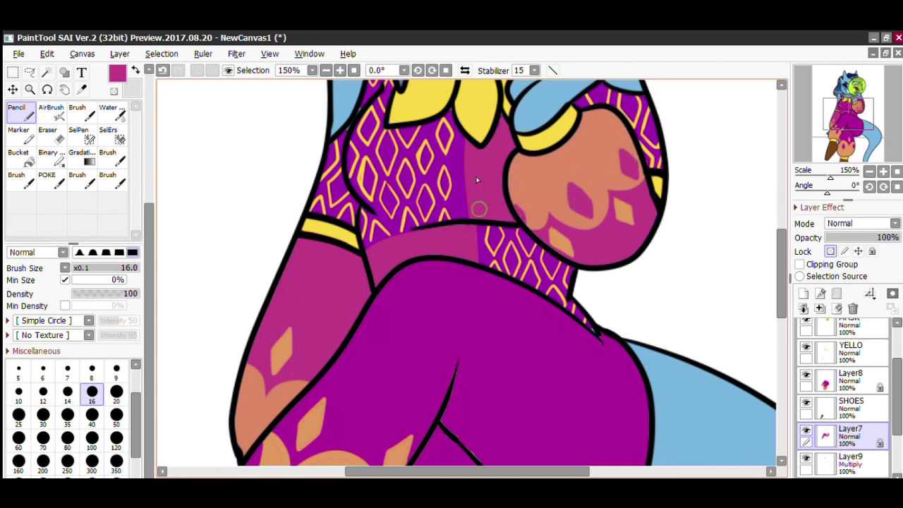
{"action": "mouse_move", "coordinate": [295, 393]}
{"action": "left_mouse_down"}
{"action": "mouse_move", "coordinate": [287, 401]}
{"action": "mouse_move", "coordinate": [301, 393]}
{"action": "left_mouse_up"}
{"action": "left_click_drag", "start_coordinate": [238, 395], "coordinate": [245, 382]}
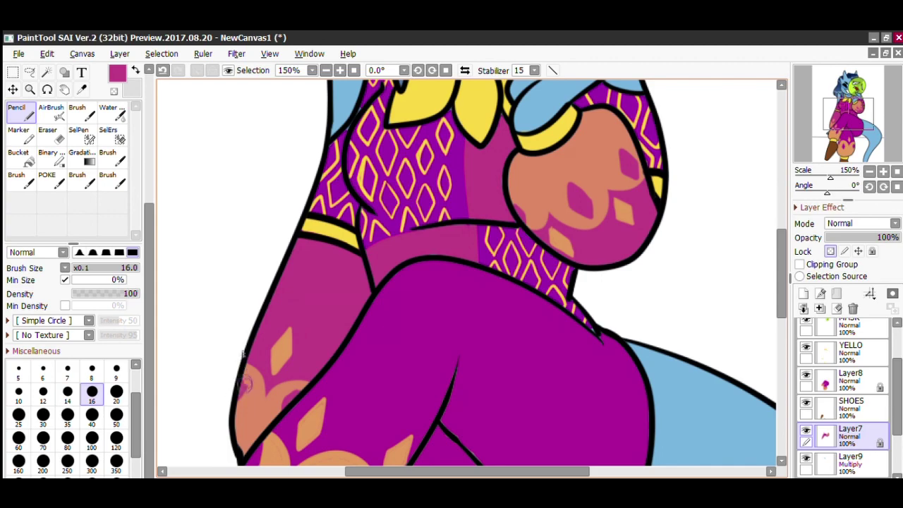
Undo the solid cuff diamonds, sample the trouser purple, and draw open diamond outlines on both legs' orange cuffs on Layer8.
{"action": "left_click", "coordinate": [354, 70]}
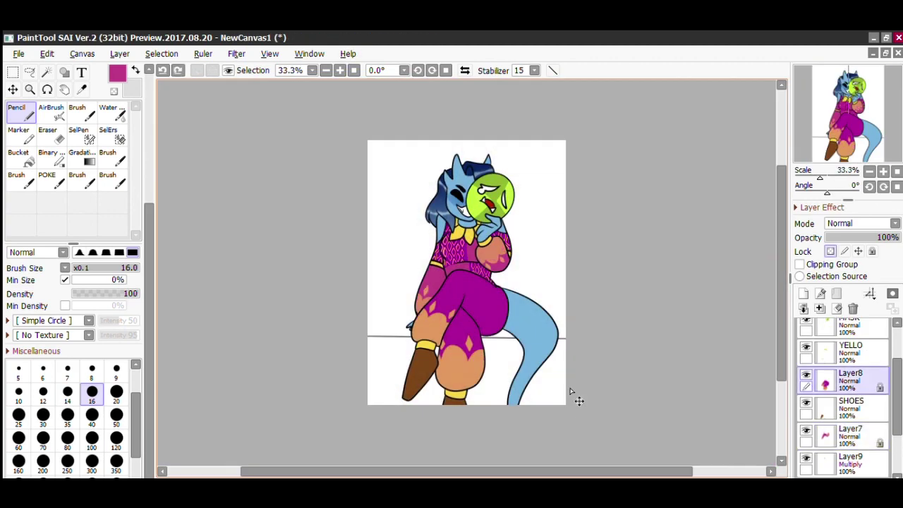
{"action": "left_click", "coordinate": [340, 71]}
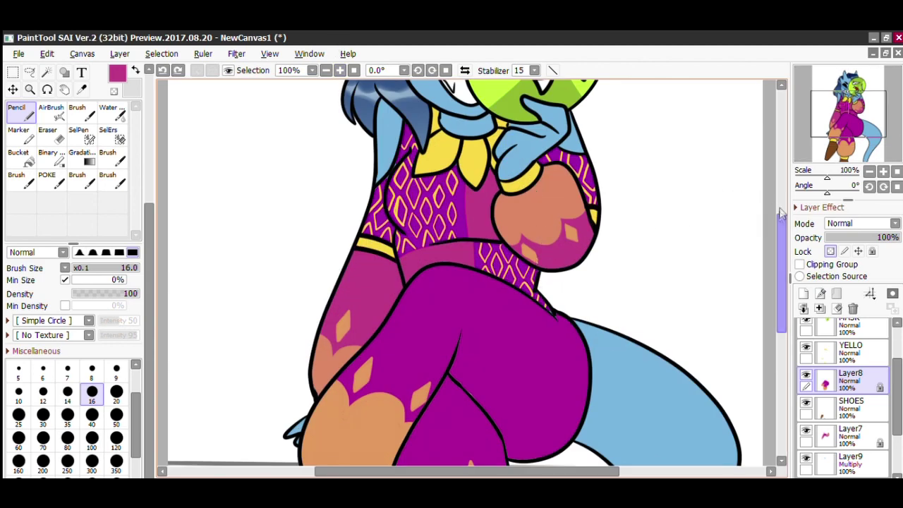
{"action": "left_click_drag", "start_coordinate": [781, 214], "coordinate": [781, 268]}
{"action": "right_click", "coordinate": [439, 257]}
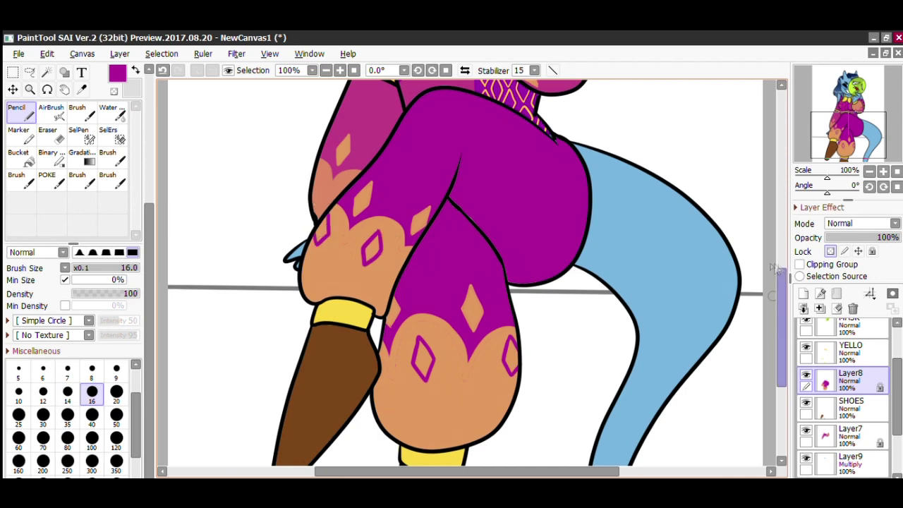
Sample the sleeve magenta and draw open diamond outlines on the orange areas of both sleeves on Layer7.
{"action": "left_click_drag", "start_coordinate": [781, 299], "coordinate": [781, 259]}
{"action": "right_click", "coordinate": [363, 272]}
{"action": "left_click", "coordinate": [855, 431]}
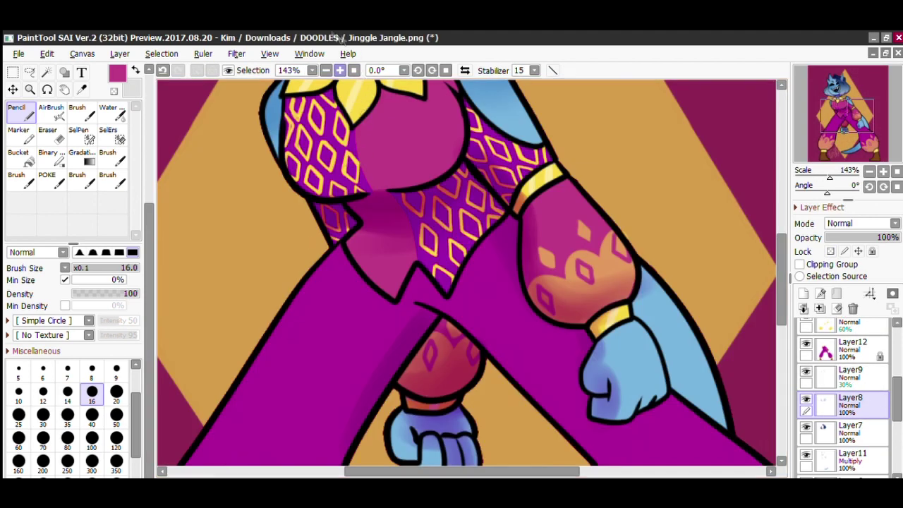
Switch to Jinggle Jangle.png and sample the pale yellow highlight colour from the character's collar for use in NewCanvas1.
{"action": "left_click", "coordinate": [354, 71]}
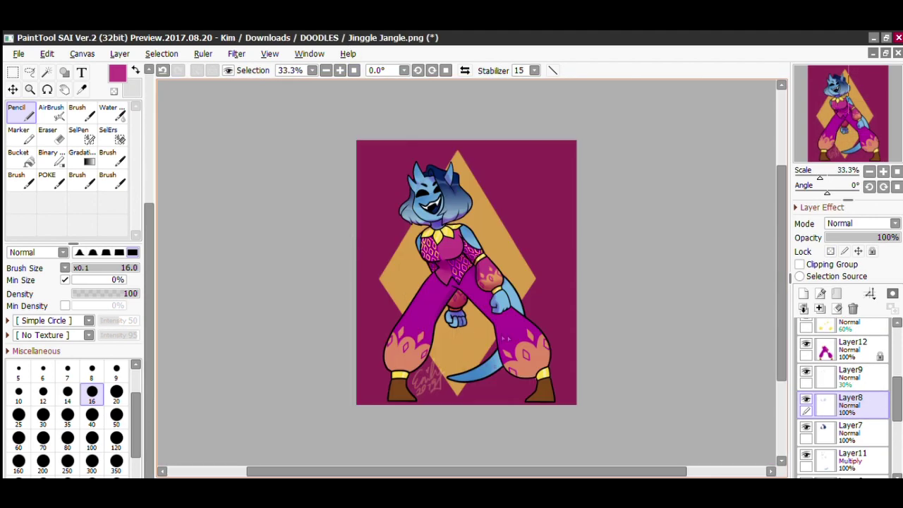
{"action": "left_click", "coordinate": [29, 89]}
{"action": "left_click_drag", "start_coordinate": [430, 226], "coordinate": [461, 245]}
{"action": "left_click", "coordinate": [21, 111]}
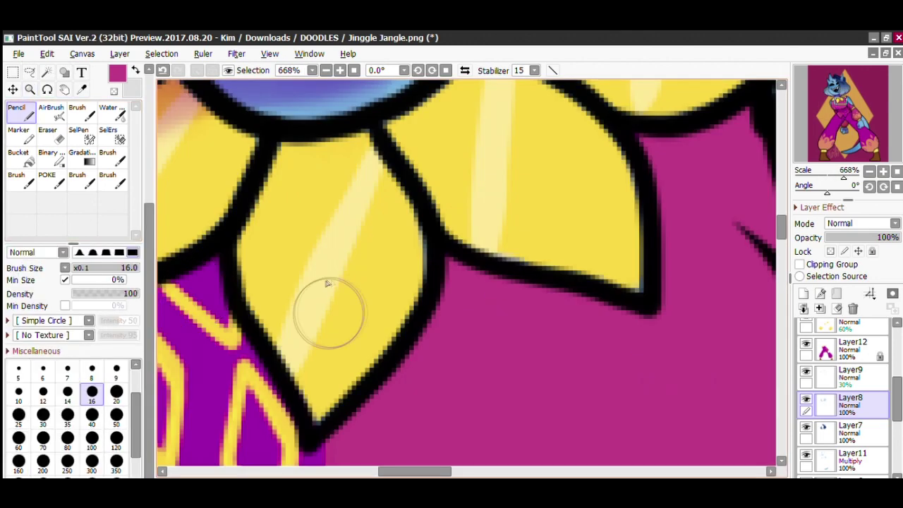
{"action": "right_click", "coordinate": [319, 283]}
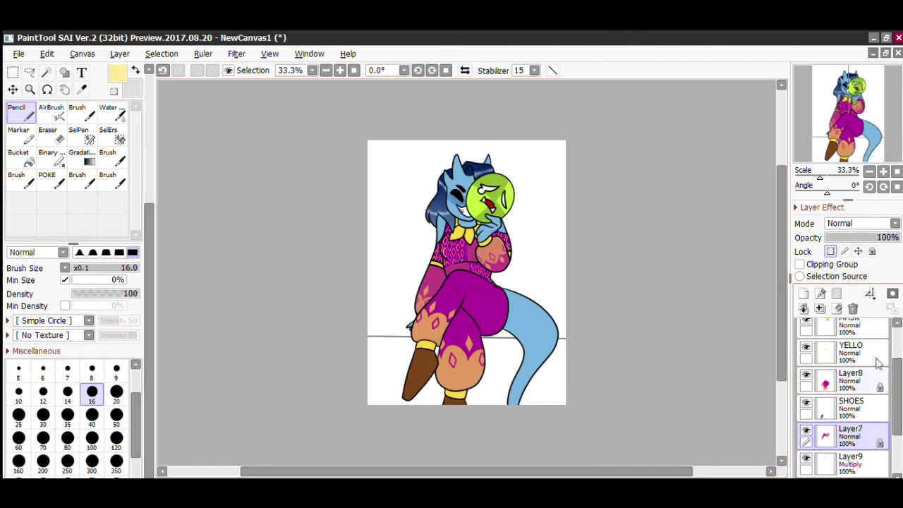
Paint pale yellow shine streaks on the collar, arm bands and ankle cuffs on the YELLO layer with its opacity locked.
{"action": "scroll", "coordinate": [846, 395], "scroll_direction": "up", "scroll_amount": 1}
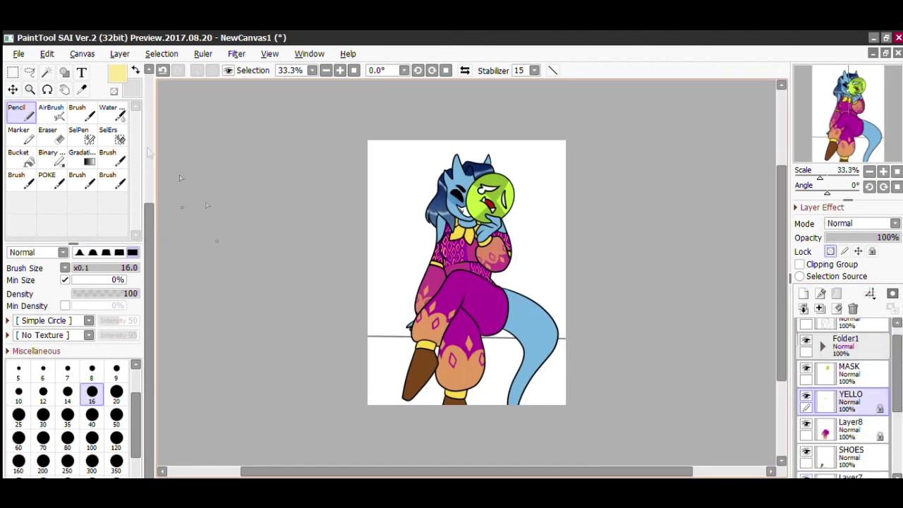
{"action": "key", "text": "ctrl+space"}
{"action": "left_click_drag", "start_coordinate": [506, 356], "coordinate": [356, 302]}
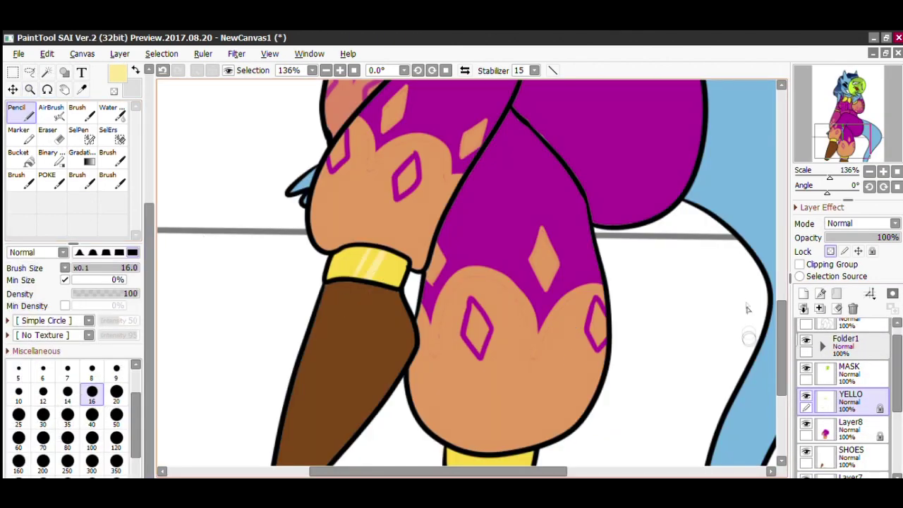
{"action": "scroll", "coordinate": [747, 308], "scroll_direction": "down", "scroll_amount": 4}
{"action": "scroll", "coordinate": [491, 318], "scroll_direction": "up", "scroll_amount": 10}
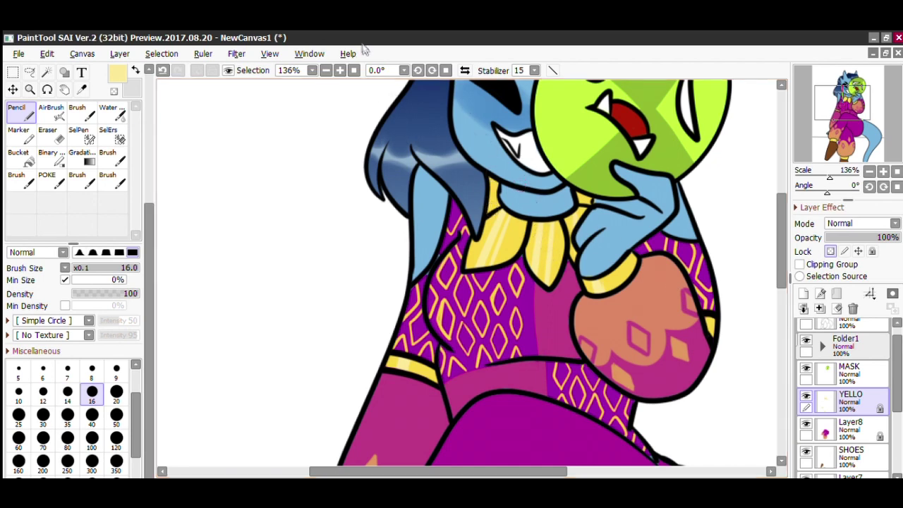
Create a layer folder at the top of the stack and move Layer3, Folder1, MASK and YELLO into it.
{"action": "left_click", "coordinate": [354, 70]}
{"action": "left_click_drag", "start_coordinate": [899, 339], "coordinate": [898, 329]}
{"action": "left_click", "coordinate": [855, 332]}
{"action": "left_click", "coordinate": [837, 294]}
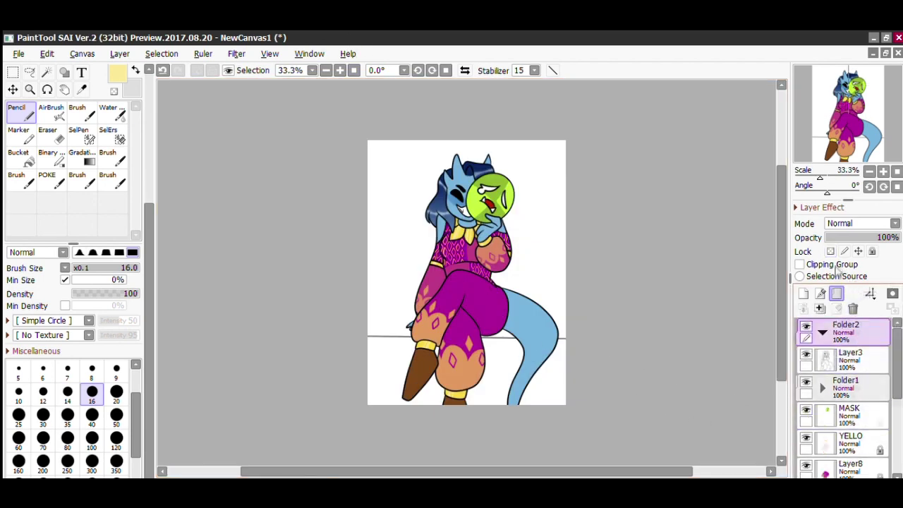
{"action": "left_click_drag", "start_coordinate": [837, 355], "coordinate": [844, 327]}
{"action": "left_click_drag", "start_coordinate": [852, 384], "coordinate": [848, 331]}
{"action": "left_click_drag", "start_coordinate": [852, 414], "coordinate": [850, 333]}
{"action": "scroll", "coordinate": [882, 388], "scroll_direction": "down", "scroll_amount": 5}
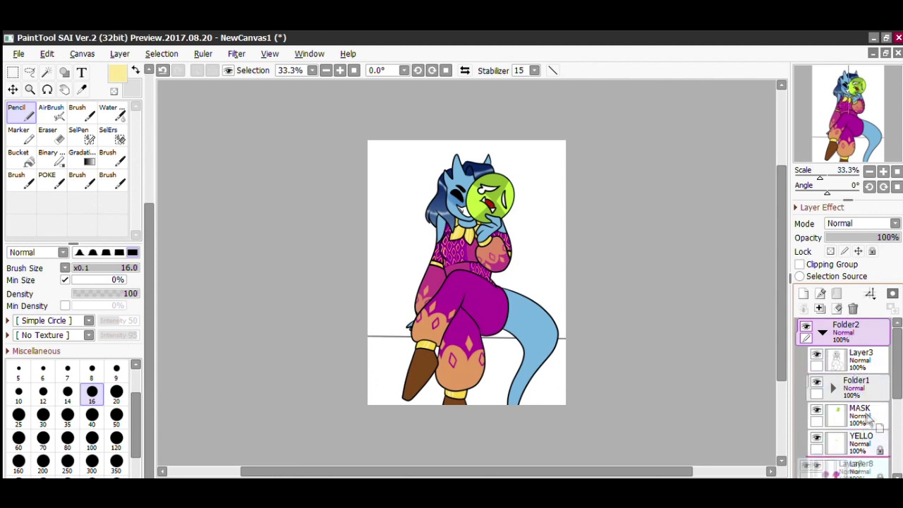
Move the remaining character layers, Layer8, SHOES, Layer7, Layer9 and Layer4, into Folder2.
{"action": "left_click_drag", "start_coordinate": [865, 290], "coordinate": [860, 325]}
{"action": "left_click_drag", "start_coordinate": [862, 362], "coordinate": [855, 342]}
{"action": "left_click_drag", "start_coordinate": [856, 392], "coordinate": [855, 368]}
{"action": "left_click_drag", "start_coordinate": [858, 418], "coordinate": [859, 378]}
{"action": "key", "text": "ctrl+z"}
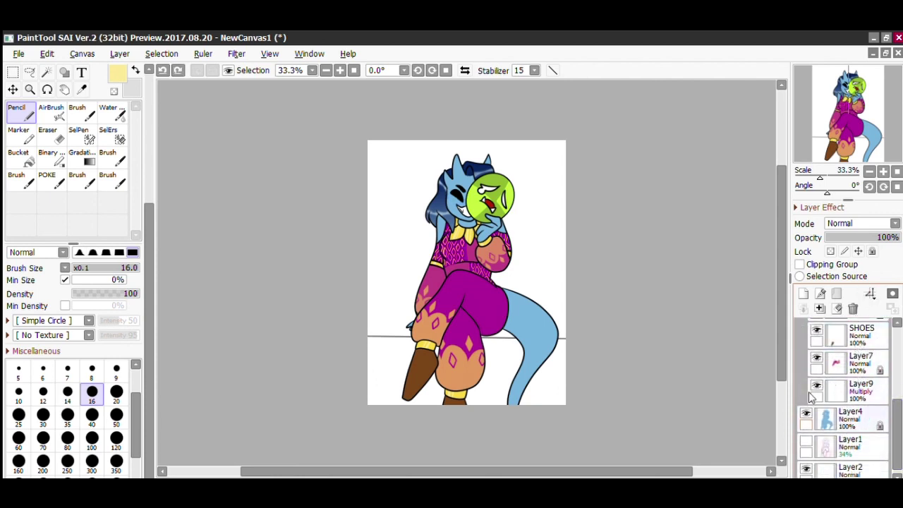
{"action": "key", "text": "ctrl+y"}
Delete the hidden sketch layer Layer1 and collapse Folder2.
{"action": "left_click", "coordinate": [859, 446]}
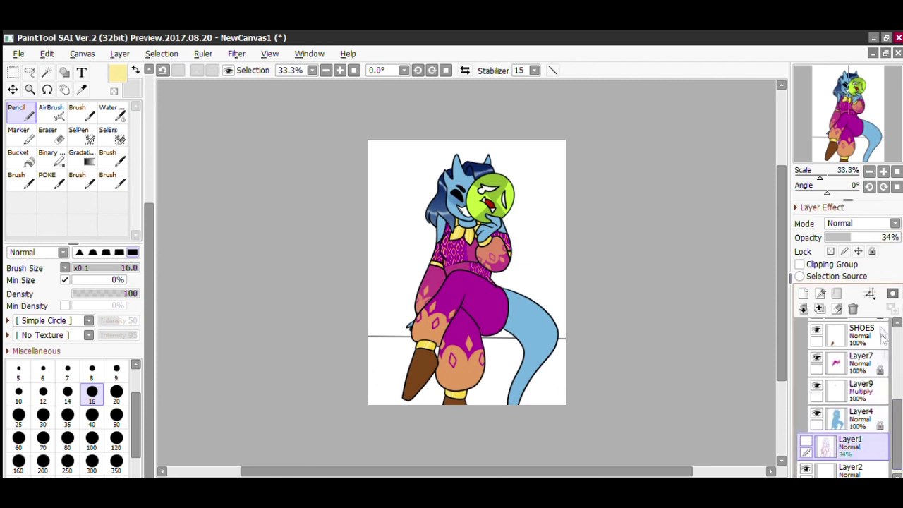
{"action": "left_click", "coordinate": [853, 309]}
{"action": "scroll", "coordinate": [849, 332], "scroll_direction": "up", "scroll_amount": 5}
{"action": "left_click", "coordinate": [823, 333]}
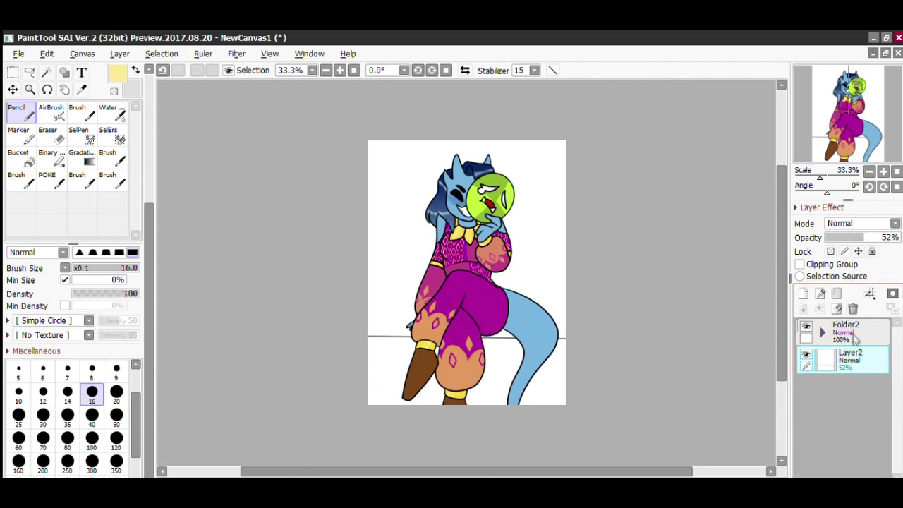
Pick black, clear the background lines from Layer2, and add a perspective ruler with one vanishing point.
{"action": "left_click", "coordinate": [553, 70]}
{"action": "scroll", "coordinate": [95, 100], "scroll_direction": "up", "scroll_amount": 5}
{"action": "left_click", "coordinate": [45, 161]}
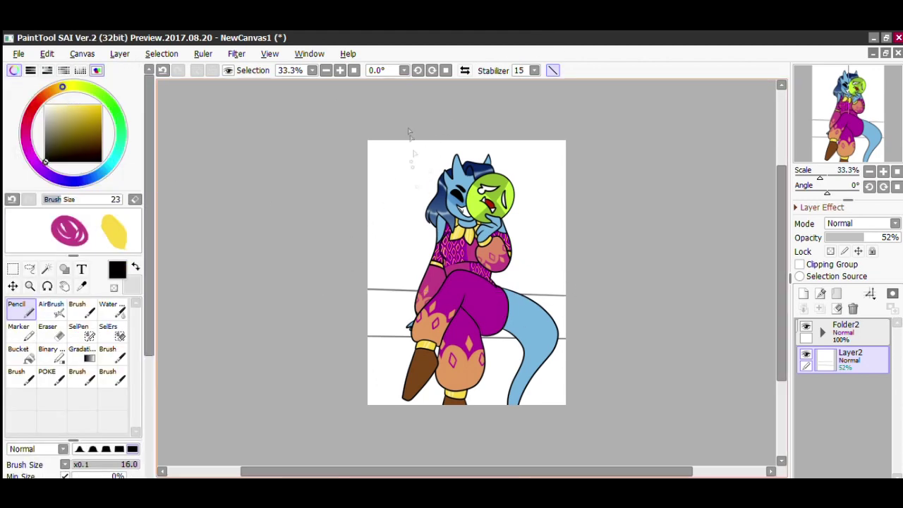
{"action": "left_click", "coordinate": [814, 310]}
{"action": "left_click", "coordinate": [836, 308]}
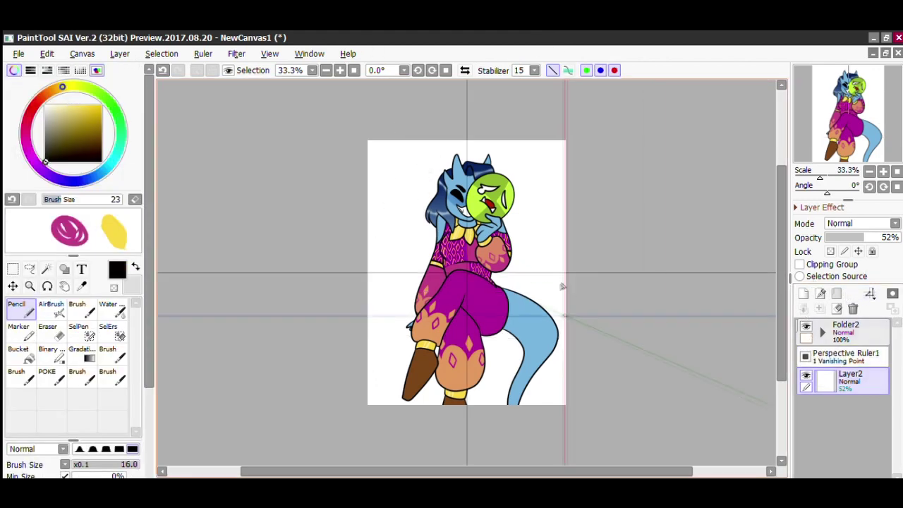
Draw two horizontal black lines across Layer2 along the perspective ruler and align the ruler's horizon with the upper line.
{"action": "left_click", "coordinate": [553, 70]}
{"action": "left_click_drag", "start_coordinate": [575, 334], "coordinate": [367, 333]}
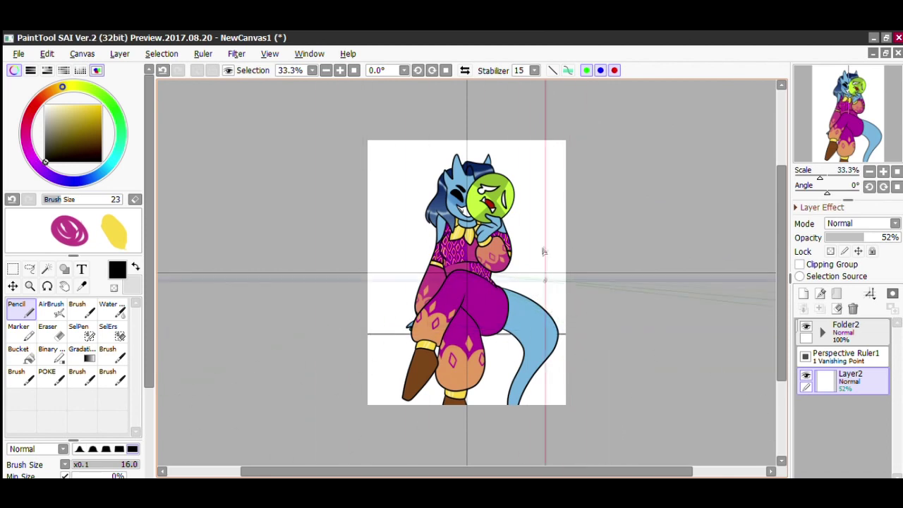
{"action": "left_click_drag", "start_coordinate": [573, 304], "coordinate": [377, 245]}
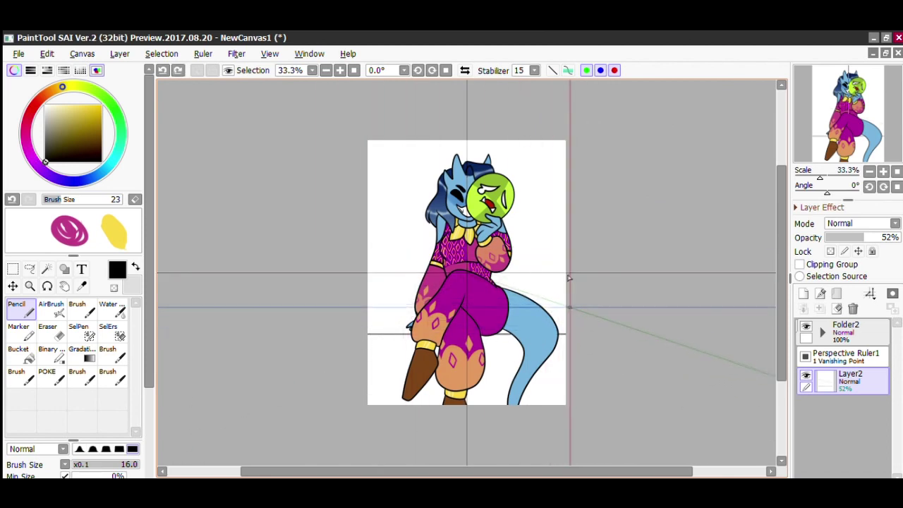
{"action": "left_click", "coordinate": [843, 356]}
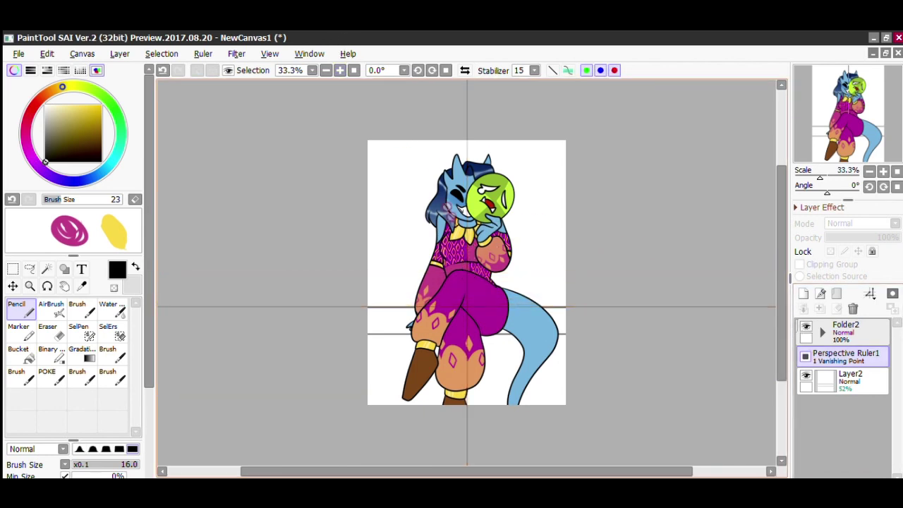
{"action": "left_click", "coordinate": [846, 382]}
Create a layer above Layer2, hide Folder2, and draw three vertical dividers below the lower line near the canvas's right side.
{"action": "left_click", "coordinate": [340, 70]}
{"action": "left_click", "coordinate": [340, 71]}
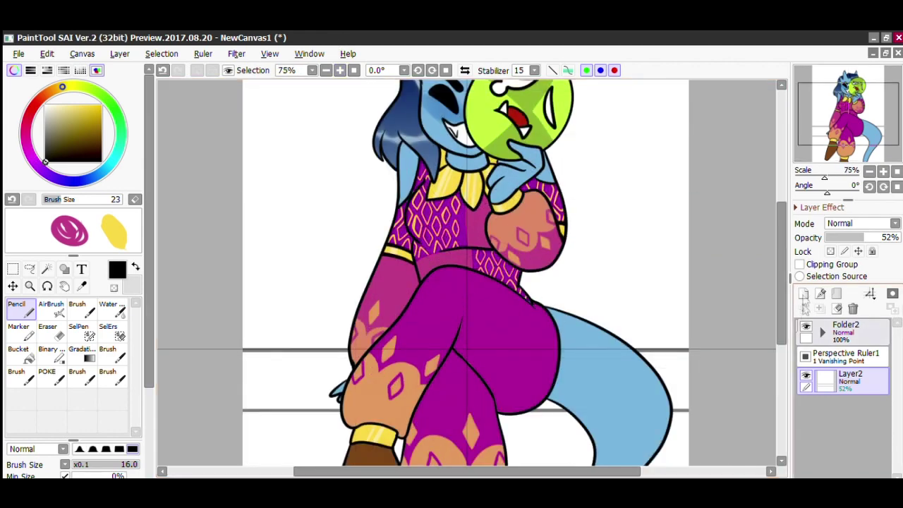
{"action": "left_click", "coordinate": [803, 294]}
{"action": "left_click_drag", "start_coordinate": [778, 261], "coordinate": [776, 264]}
{"action": "scroll", "coordinate": [776, 268], "scroll_direction": "down", "scroll_amount": 3}
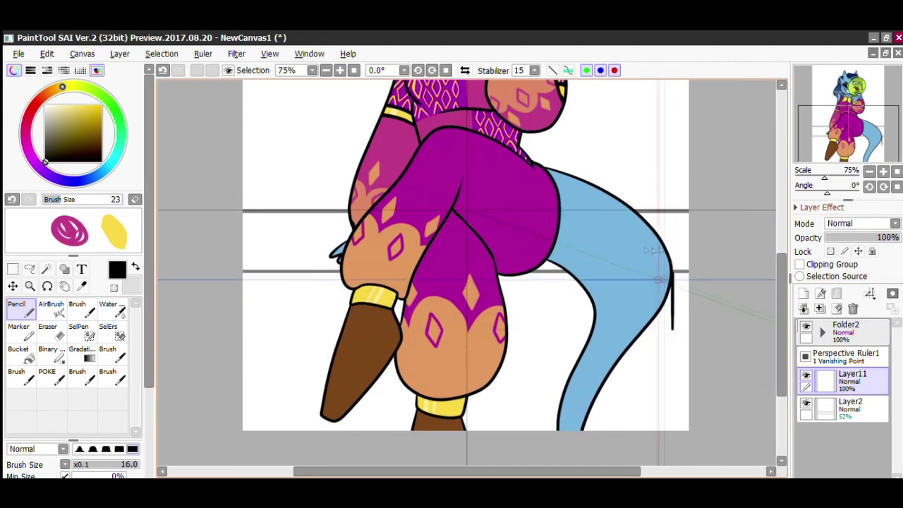
{"action": "left_click", "coordinate": [806, 326]}
{"action": "left_click_drag", "start_coordinate": [626, 272], "coordinate": [627, 332]}
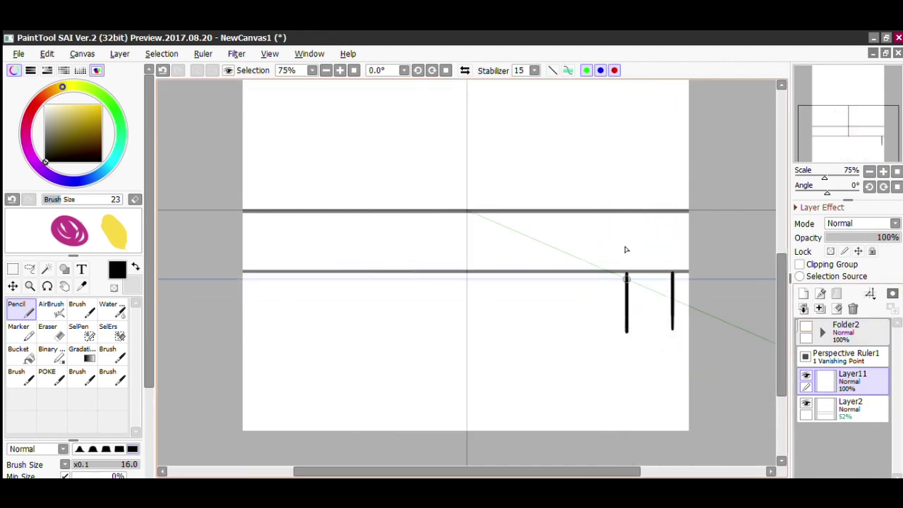
{"action": "left_click_drag", "start_coordinate": [578, 274], "coordinate": [577, 333]}
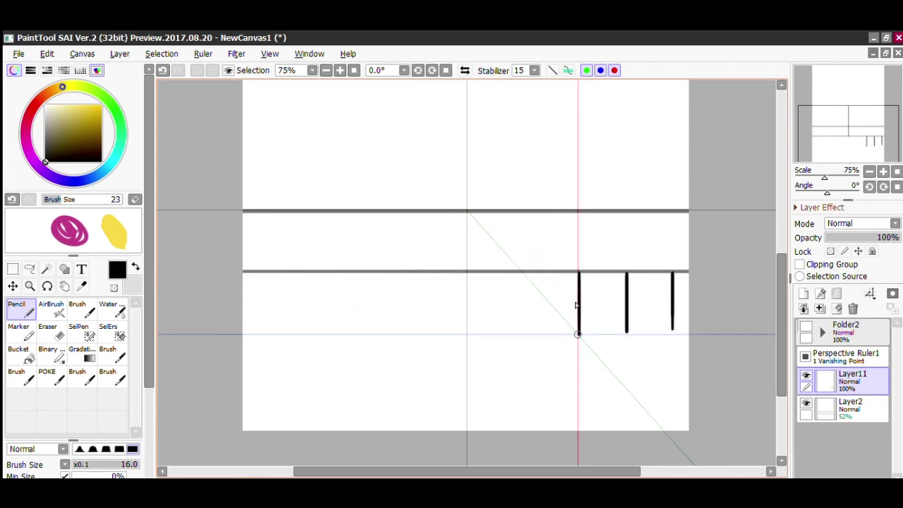
Draw the row's bottom line across the canvas and seven more evenly spaced vertical dividers on Layer11.
{"action": "left_click_drag", "start_coordinate": [722, 334], "coordinate": [218, 334]}
{"action": "left_click_drag", "start_coordinate": [539, 274], "coordinate": [539, 330]}
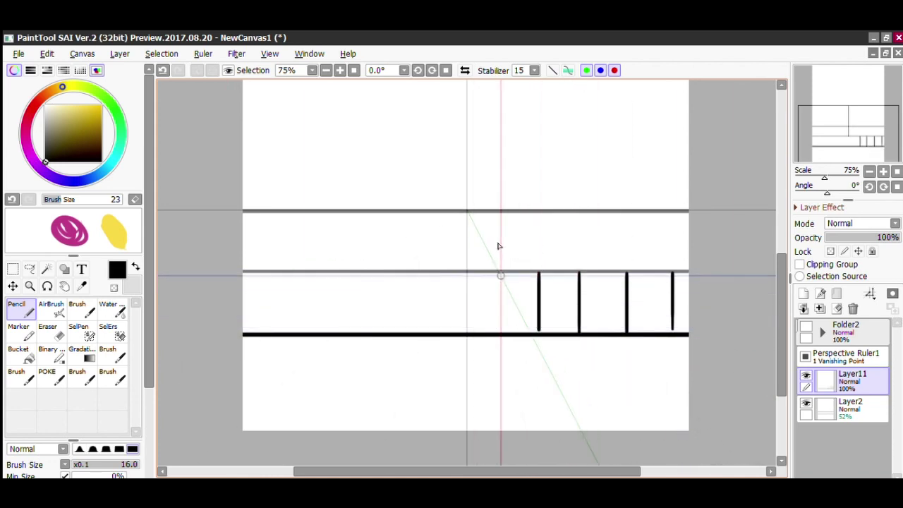
{"action": "left_click_drag", "start_coordinate": [493, 274], "coordinate": [494, 332]}
{"action": "left_click_drag", "start_coordinate": [458, 274], "coordinate": [457, 332]}
{"action": "left_click_drag", "start_coordinate": [413, 274], "coordinate": [413, 331]}
{"action": "left_click_drag", "start_coordinate": [370, 274], "coordinate": [369, 332]}
{"action": "left_click_drag", "start_coordinate": [326, 273], "coordinate": [326, 331]}
{"action": "left_click_drag", "start_coordinate": [281, 274], "coordinate": [281, 332]}
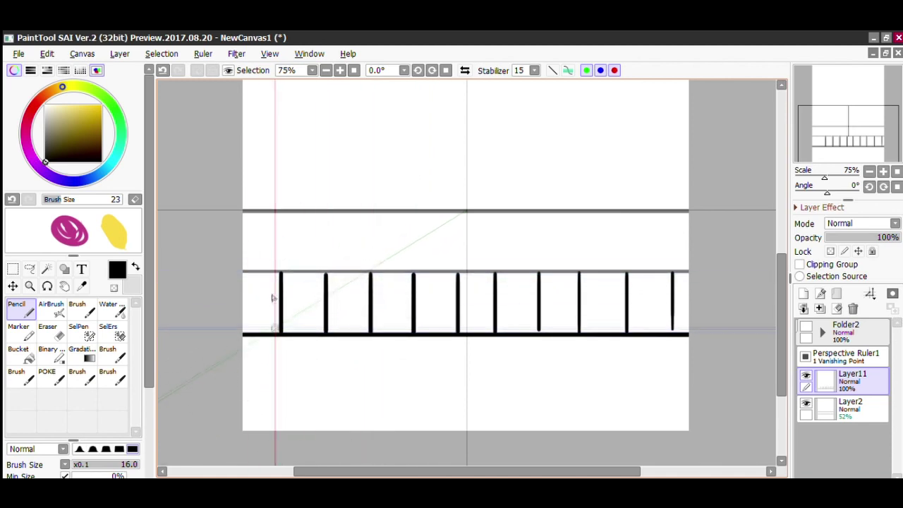
Draw a black line over the row's top edge, extend the short dividers, and add two horizontal lines below for brick rows.
{"action": "mouse_move", "coordinate": [236, 272]}
{"action": "left_mouse_down"}
{"action": "mouse_move", "coordinate": [507, 274]}
{"action": "mouse_move", "coordinate": [720, 272]}
{"action": "left_mouse_up"}
{"action": "left_click_drag", "start_coordinate": [671, 322], "coordinate": [671, 337]}
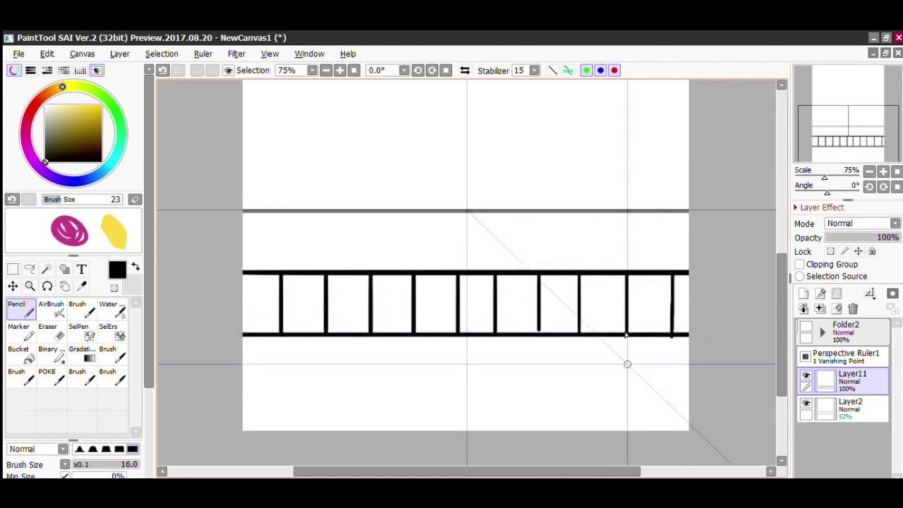
{"action": "left_click_drag", "start_coordinate": [539, 326], "coordinate": [540, 334]}
{"action": "left_click_drag", "start_coordinate": [697, 382], "coordinate": [232, 381]}
{"action": "left_click_drag", "start_coordinate": [694, 429], "coordinate": [206, 430]}
Draw staggered vertical joints in the two lower brick rows and lower Layer11's opacity to 54%.
{"action": "left_click_drag", "start_coordinate": [342, 337], "coordinate": [342, 381]}
{"action": "left_click_drag", "start_coordinate": [467, 337], "coordinate": [467, 381]}
{"action": "left_click_drag", "start_coordinate": [573, 338], "coordinate": [573, 381]}
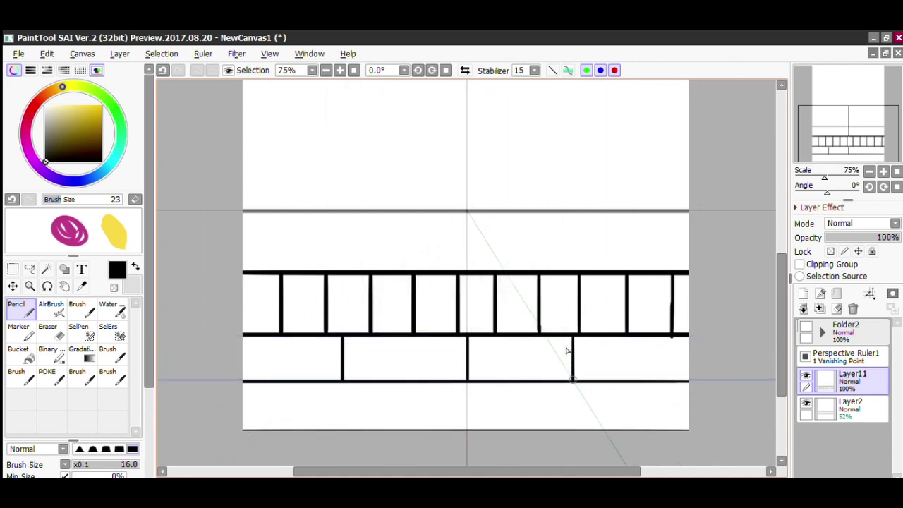
{"action": "mouse_move", "coordinate": [662, 337]}
{"action": "left_mouse_down"}
{"action": "mouse_move", "coordinate": [661, 380]}
{"action": "mouse_move", "coordinate": [619, 428]}
{"action": "left_mouse_up"}
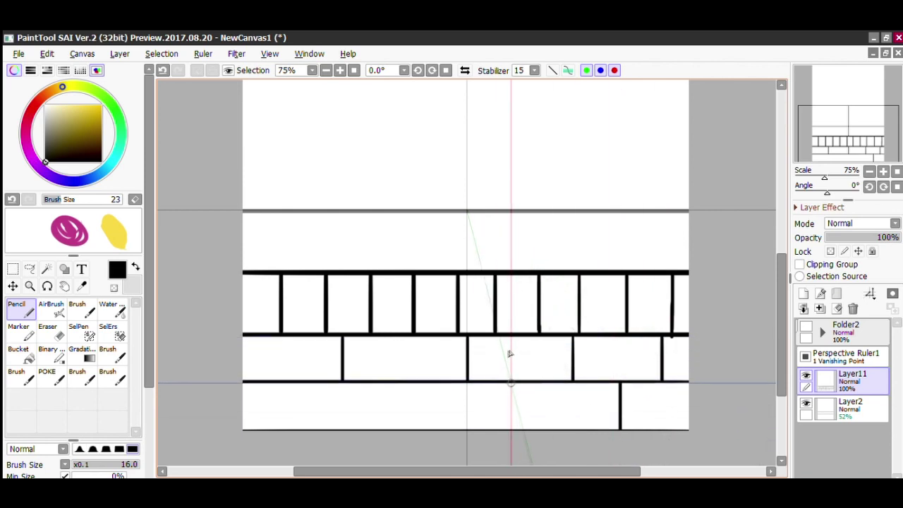
{"action": "left_click_drag", "start_coordinate": [518, 381], "coordinate": [519, 429]}
{"action": "left_click_drag", "start_coordinate": [406, 381], "coordinate": [406, 428]}
{"action": "left_click_drag", "start_coordinate": [283, 381], "coordinate": [283, 429]}
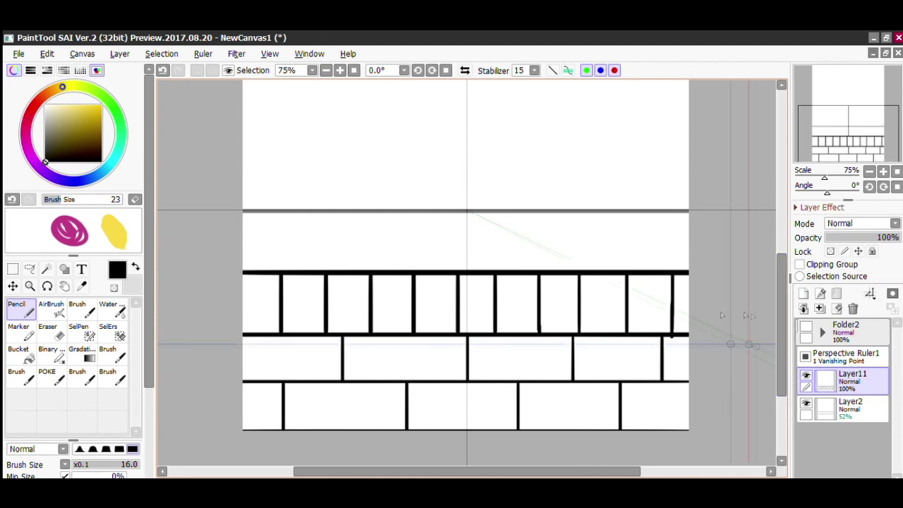
{"action": "left_click_drag", "start_coordinate": [895, 237], "coordinate": [865, 237]}
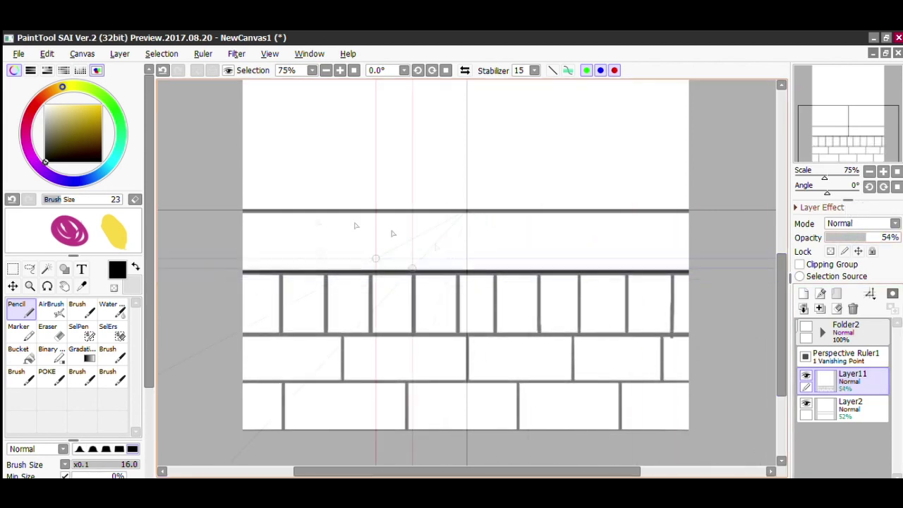
Select every brick in the two lower rows with the Magic Wand and shrink the selection slightly.
{"action": "key", "text": "w"}
{"action": "left_click", "coordinate": [525, 359]}
{"action": "left_click", "coordinate": [565, 404]}
{"action": "left_click", "coordinate": [468, 402]}
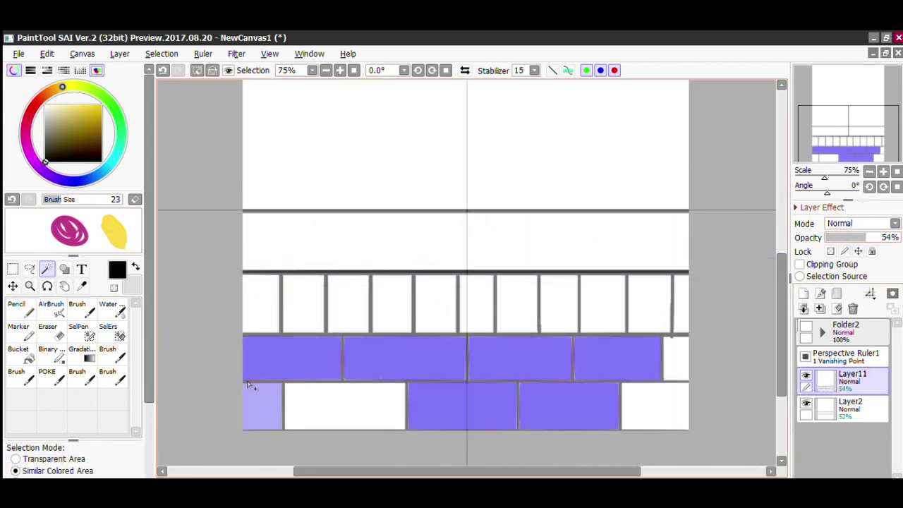
{"action": "left_click", "coordinate": [345, 405]}
{"action": "left_click", "coordinate": [654, 404]}
{"action": "left_click", "coordinate": [676, 358]}
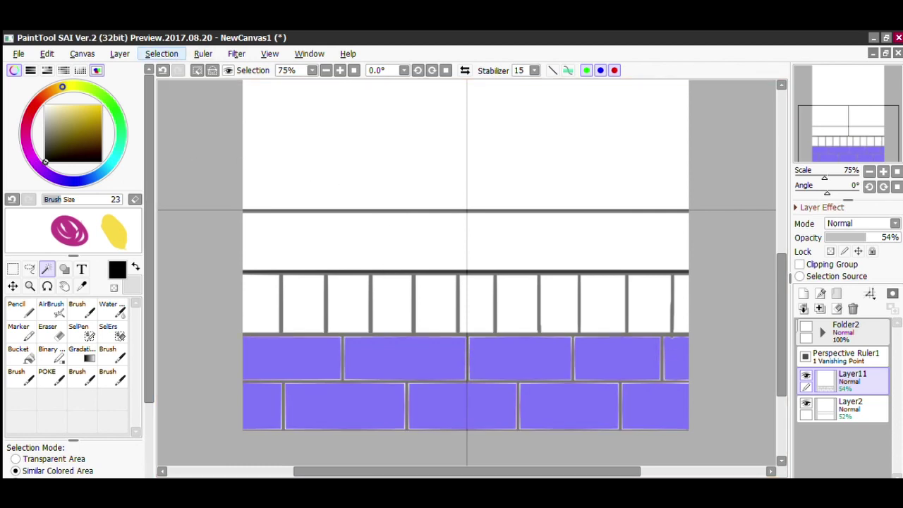
{"action": "left_click", "coordinate": [188, 149]}
Create a new layer for the bricks, place it above Layer11, and prepare the Bucket with a dark red.
{"action": "left_click", "coordinate": [850, 407]}
{"action": "left_click", "coordinate": [803, 294]}
{"action": "left_click", "coordinate": [29, 118]}
{"action": "left_click", "coordinate": [84, 121]}
{"action": "left_click", "coordinate": [89, 127]}
{"action": "left_click", "coordinate": [18, 349]}
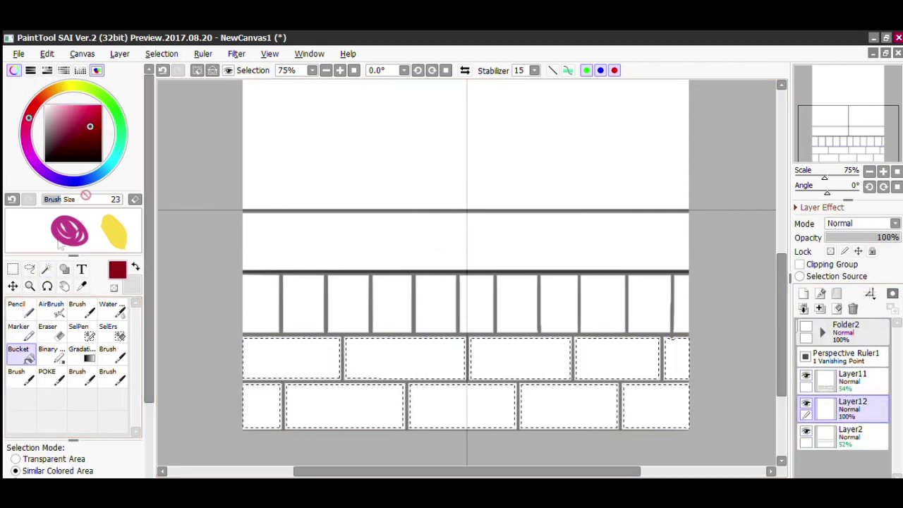
{"action": "left_click_drag", "start_coordinate": [849, 407], "coordinate": [849, 370]}
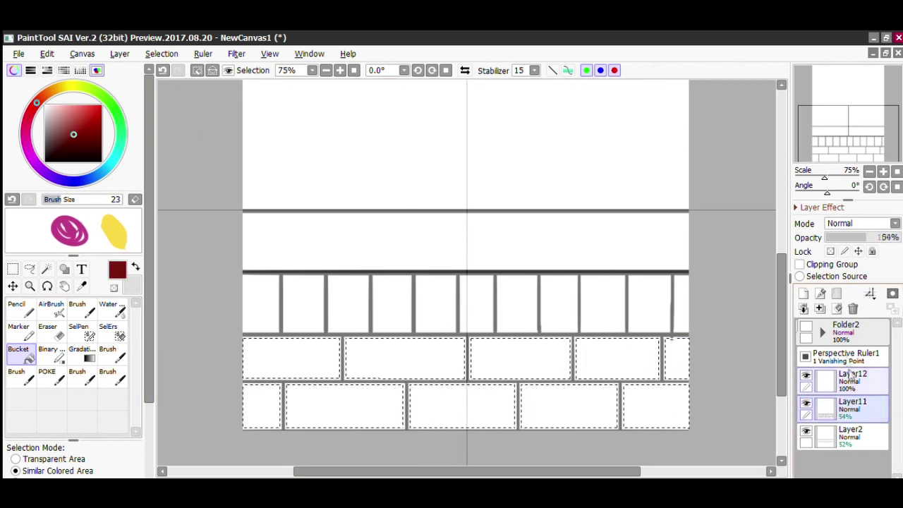
Lower Layer11's opacity to 19% and fill the selected bricks with dark red on Layer12.
{"action": "left_click", "coordinate": [850, 407]}
{"action": "left_click", "coordinate": [840, 238]}
{"action": "left_click", "coordinate": [850, 380]}
{"action": "left_click", "coordinate": [310, 363]}
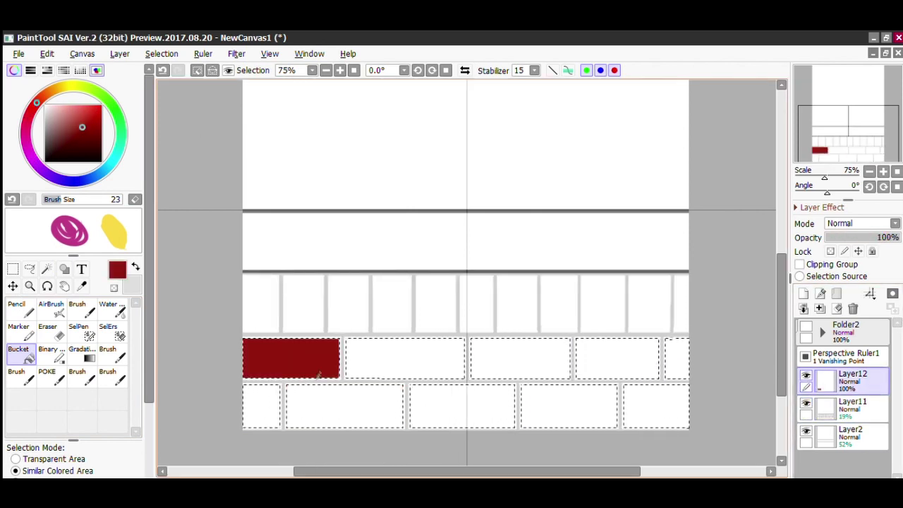
Turn off the perspective ruler, mottle the red bricks with a brown Brush at size 120, and add a layer above Layer12.
{"action": "left_click", "coordinate": [107, 375]}
{"action": "left_click", "coordinate": [54, 89]}
{"action": "left_click", "coordinate": [75, 134]}
{"action": "left_click", "coordinate": [805, 356]}
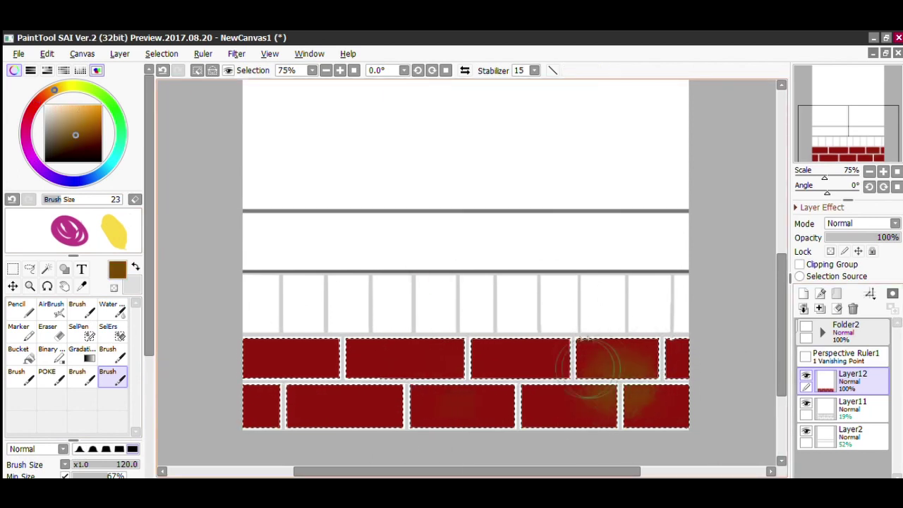
{"action": "left_click", "coordinate": [803, 293]}
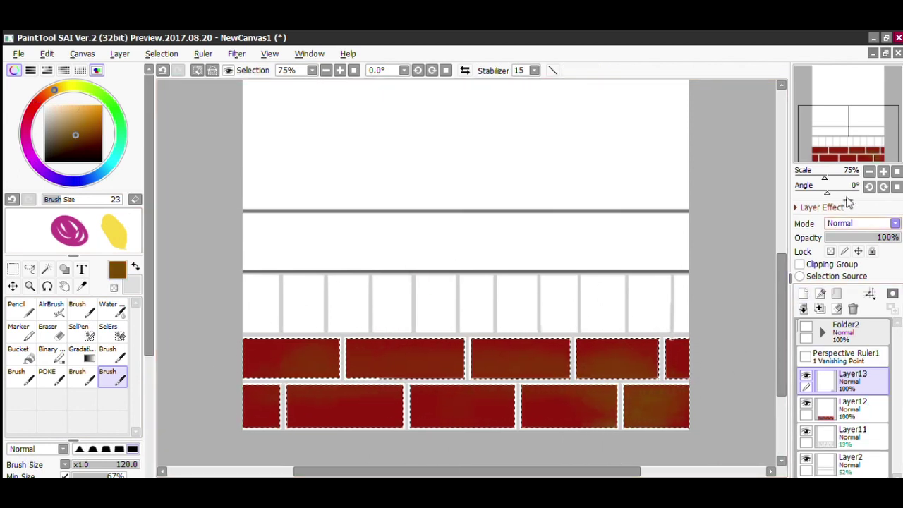
Set Layer13 to Screen mode at 48% opacity, mottle the red bricks with the brown Brush, and clear the selection.
{"action": "left_click", "coordinate": [862, 238]}
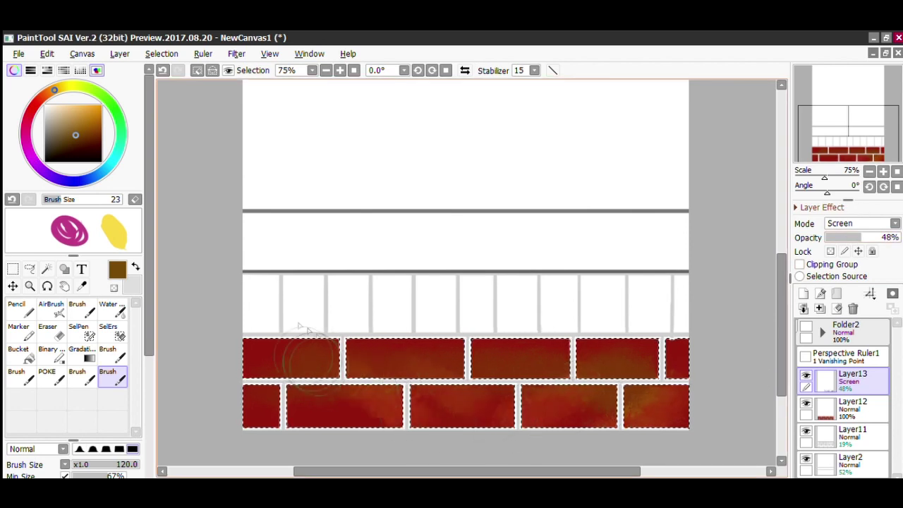
{"action": "left_click", "coordinate": [197, 70]}
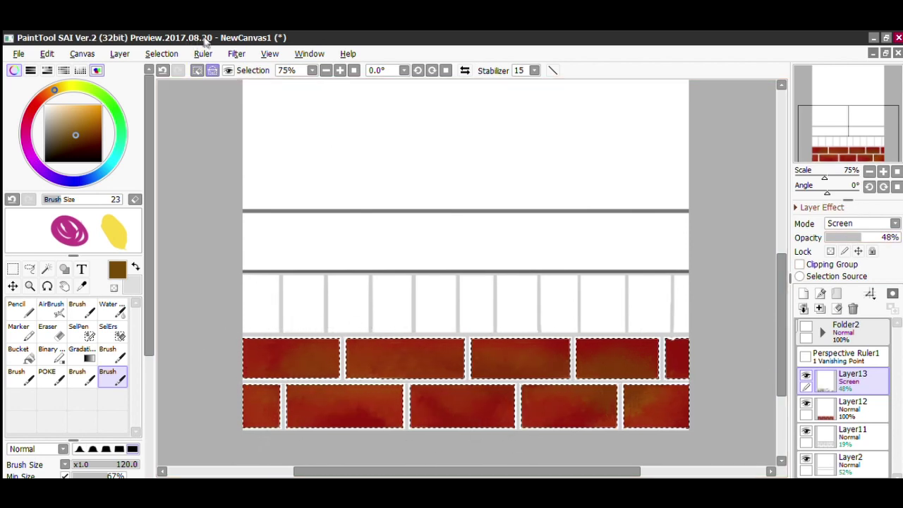
{"action": "left_click", "coordinate": [196, 70]}
Hide Layer11's mortar guide lines around the two brick rows.
{"action": "left_click", "coordinate": [30, 286]}
{"action": "left_click_drag", "start_coordinate": [230, 321], "coordinate": [663, 413]}
{"action": "left_click", "coordinate": [847, 435]}
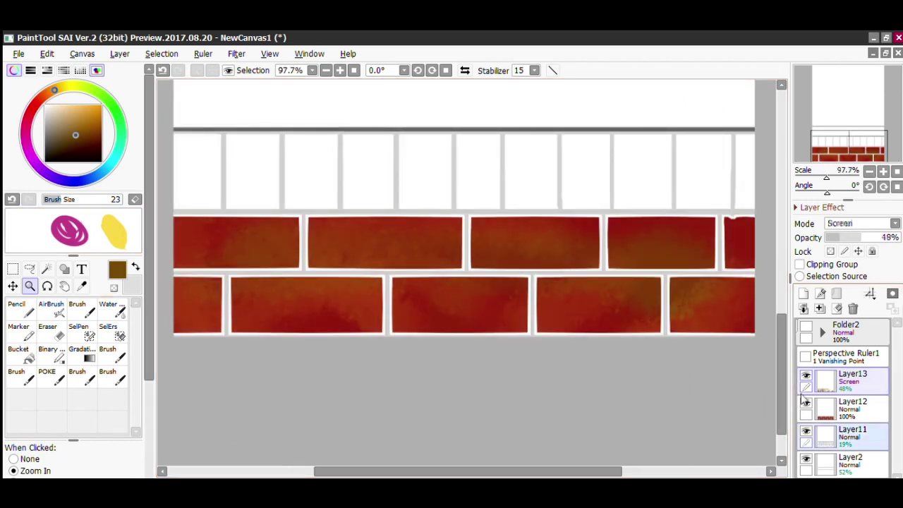
{"action": "left_click", "coordinate": [805, 432]}
Try to cut a ragged edge along the top of the upper brick row with a freehand lasso on Layer13 and Layer12.
{"action": "left_click", "coordinate": [29, 269]}
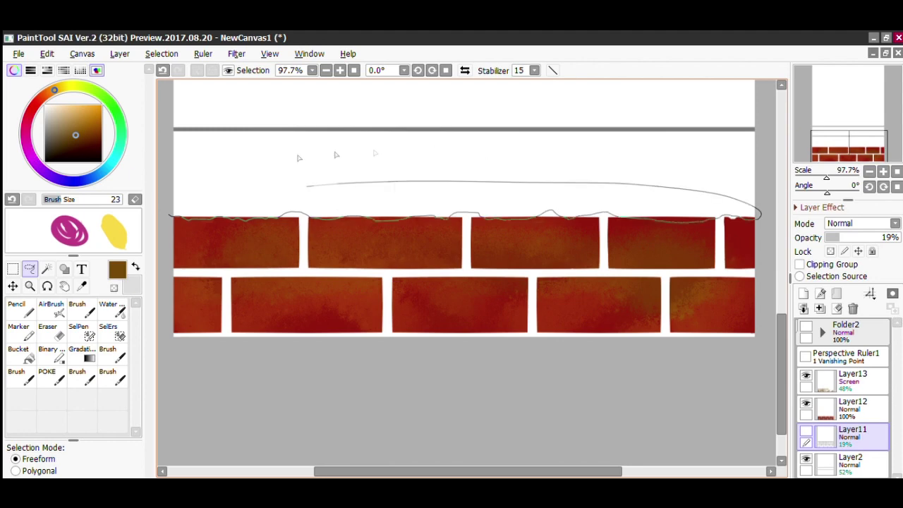
{"action": "left_click_drag", "start_coordinate": [307, 185], "coordinate": [173, 211]}
{"action": "left_click", "coordinate": [850, 378]}
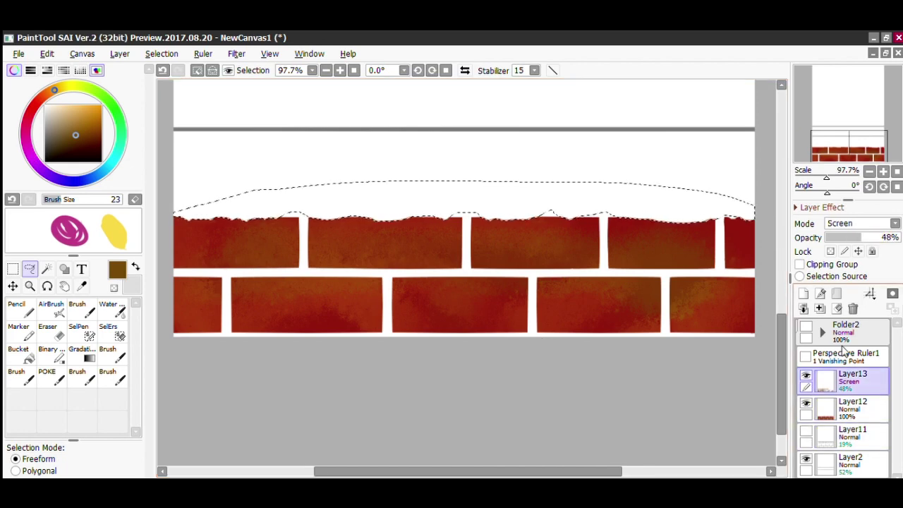
{"action": "left_click", "coordinate": [850, 406]}
{"action": "key", "text": "ctrl+d"}
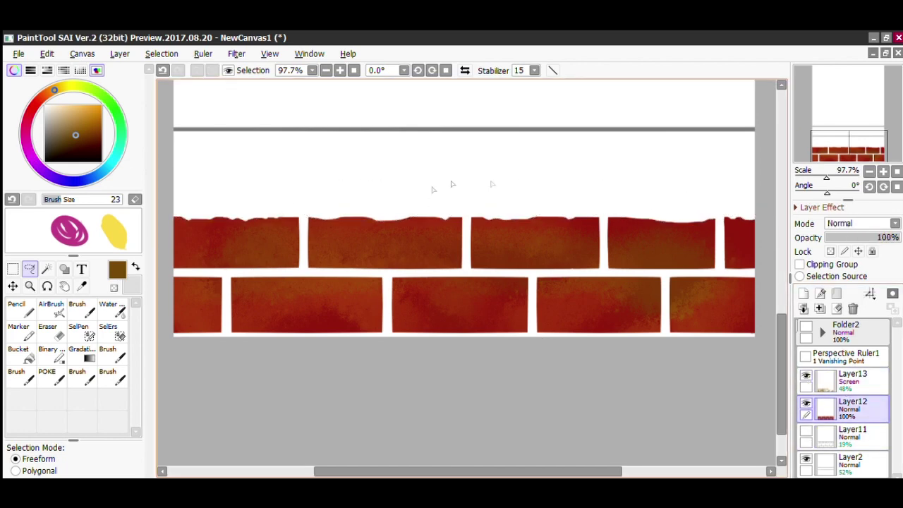
{"action": "key", "text": "ctrl+z"}
{"action": "key", "text": "ctrl+z"}
{"action": "key", "text": "ctrl+z"}
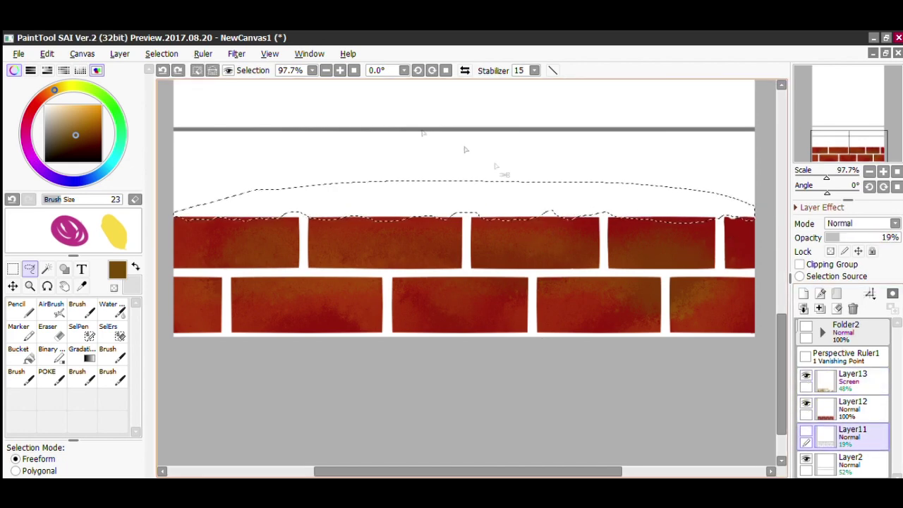
{"action": "left_click", "coordinate": [197, 71]}
Set up the Eraser for Layer12 with the Grainy shape at intensity 100 and size 16.
{"action": "left_click", "coordinate": [850, 408]}
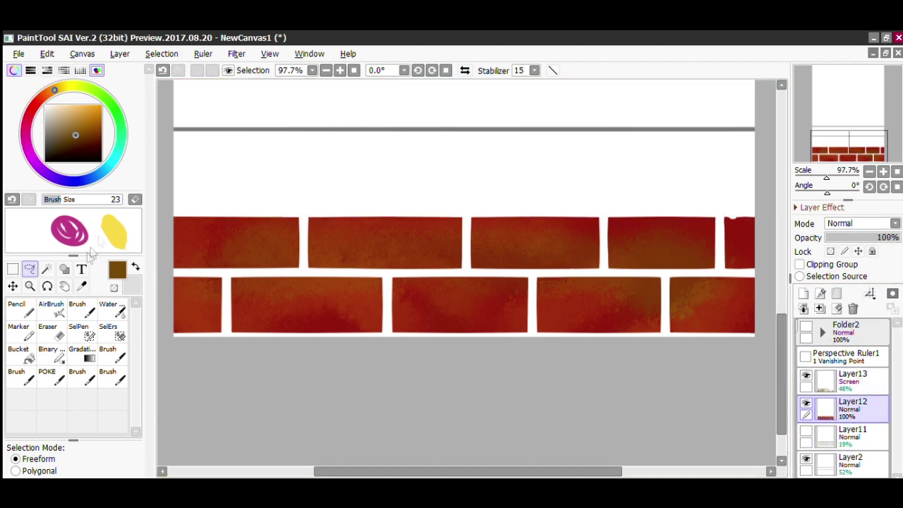
{"action": "left_click", "coordinate": [52, 331]}
{"action": "scroll", "coordinate": [70, 355], "scroll_direction": "down", "scroll_amount": 3}
{"action": "left_click", "coordinate": [49, 385]}
{"action": "left_click", "coordinate": [71, 392]}
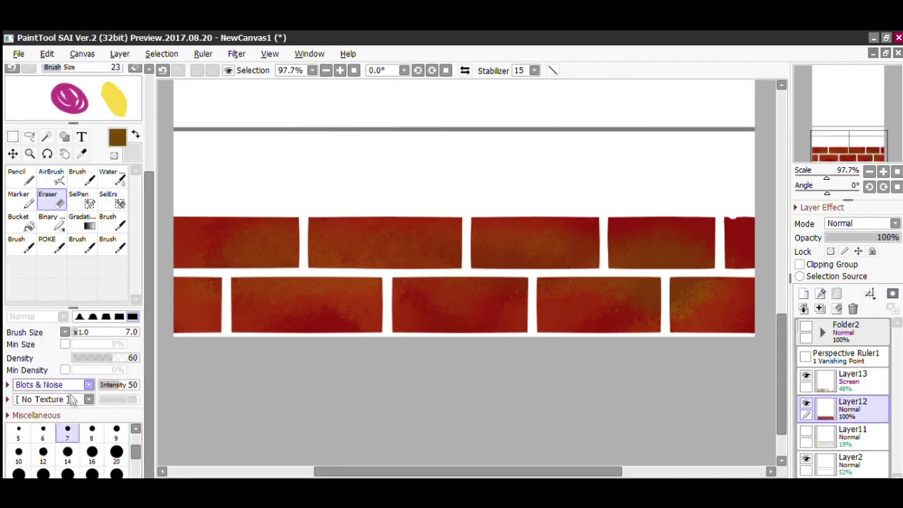
{"action": "left_click", "coordinate": [109, 243]}
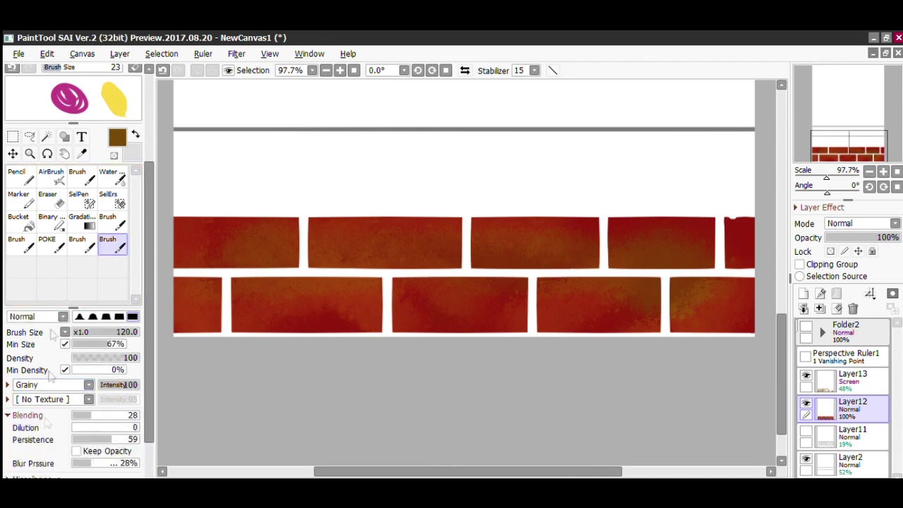
{"action": "key", "text": "e"}
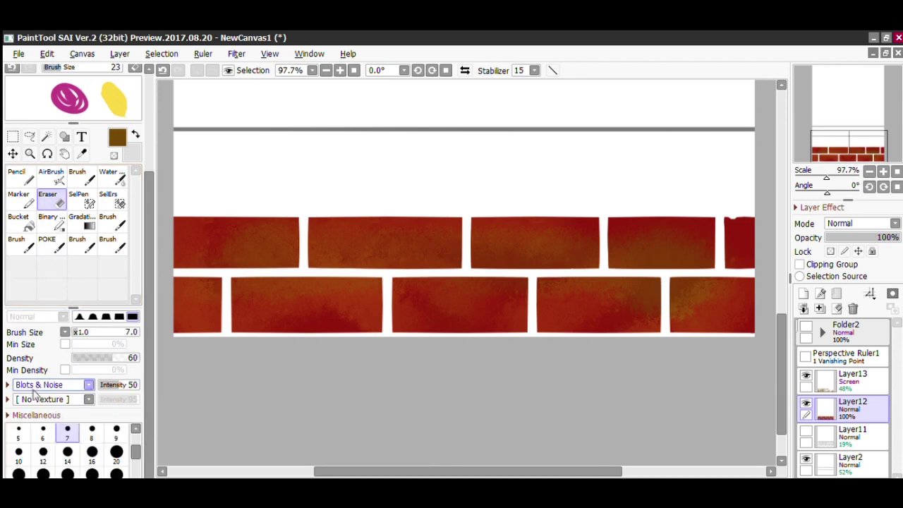
{"action": "key", "text": "ctrl+z"}
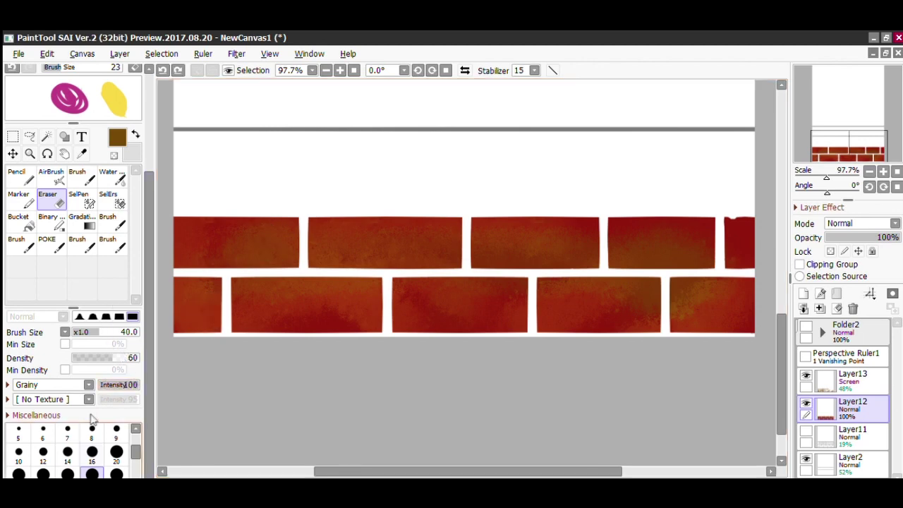
{"action": "left_click", "coordinate": [92, 453]}
{"action": "key", "text": "ctrl+z"}
Erase rough edges around the first bricks of both rows on Layer12, starting at size 9 and increasing to 25.
{"action": "key", "text": "bracketleft"}
{"action": "key", "text": "bracketleft"}
{"action": "key", "text": "bracketleft"}
{"action": "key", "text": "bracketleft"}
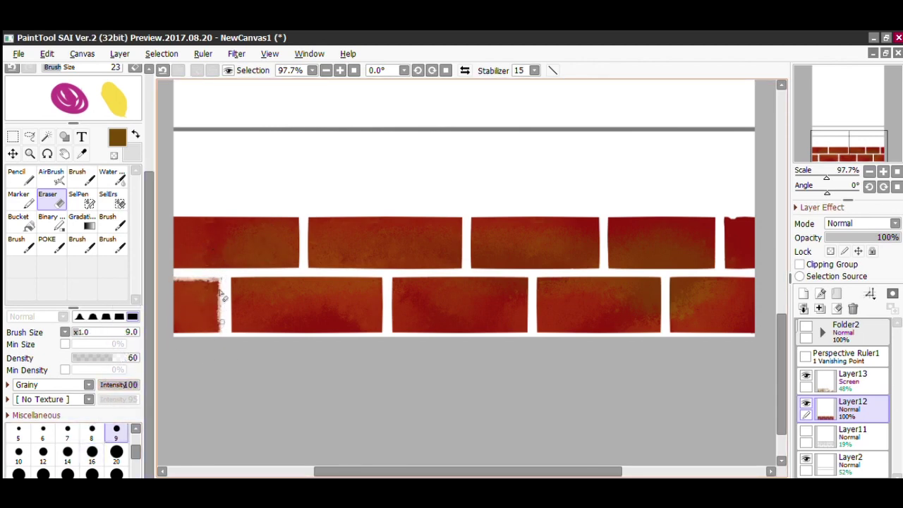
{"action": "key", "text": "bracketright"}
{"action": "key", "text": "bracketright"}
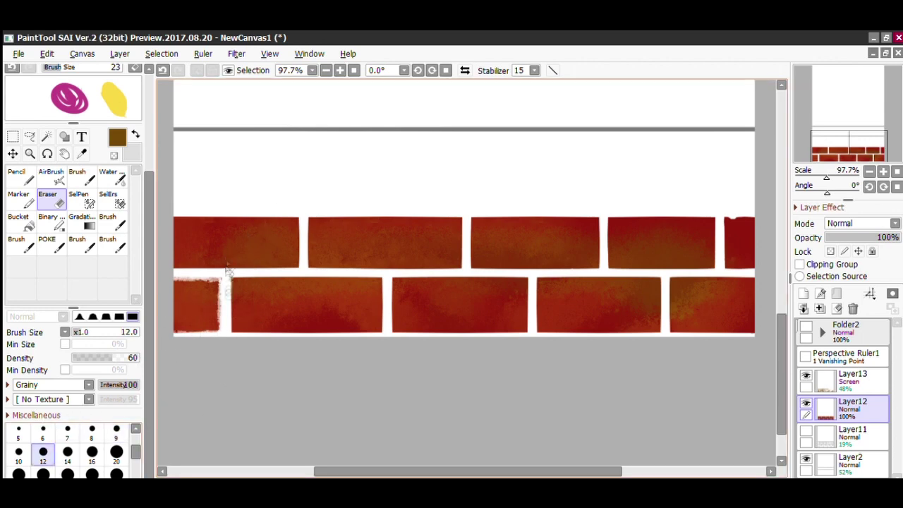
{"action": "key", "text": "bracketright"}
{"action": "key", "text": "bracketright"}
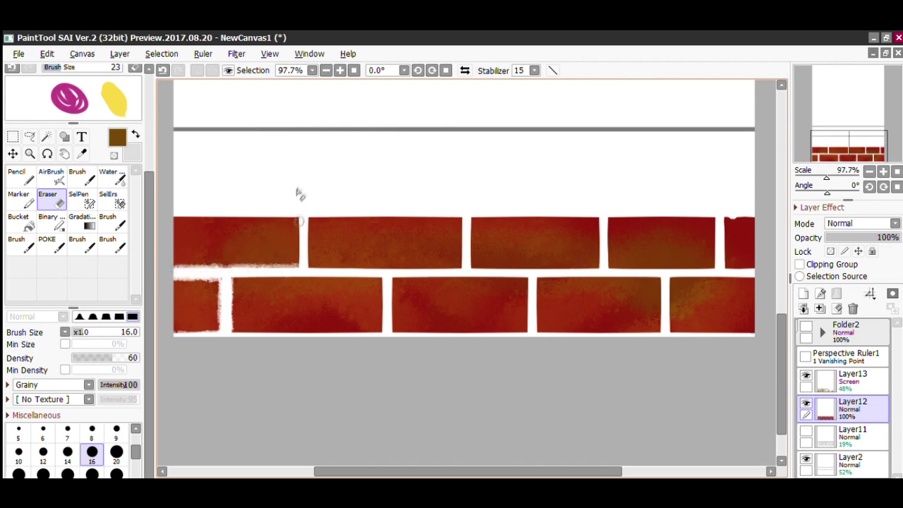
{"action": "key", "text": "bracketright"}
{"action": "key", "text": "bracketright"}
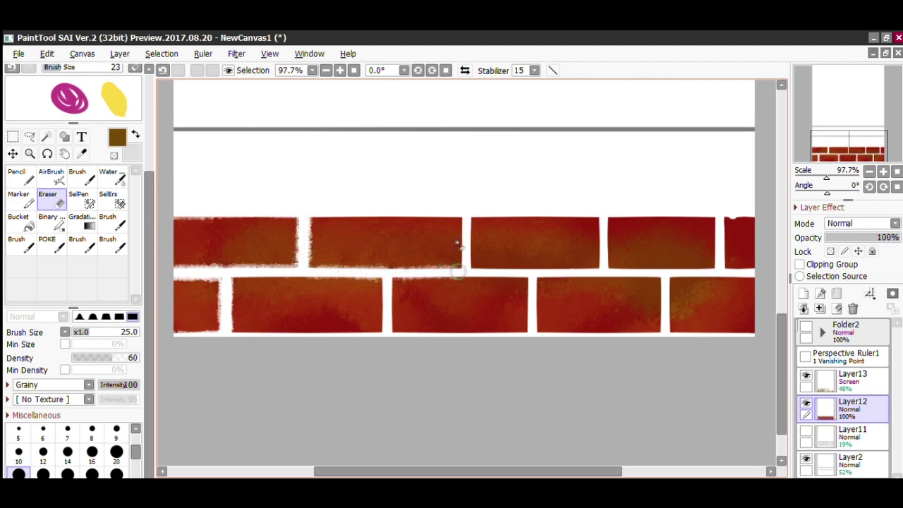
Turn on straight-line drawing and roughen the remaining mortar gaps between the bricks, setting the Eraser density to 70.
{"action": "left_click", "coordinate": [552, 70]}
{"action": "mouse_move", "coordinate": [766, 272]}
{"action": "left_mouse_down"}
{"action": "mouse_move", "coordinate": [165, 274]}
{"action": "mouse_move", "coordinate": [762, 275]}
{"action": "left_mouse_up"}
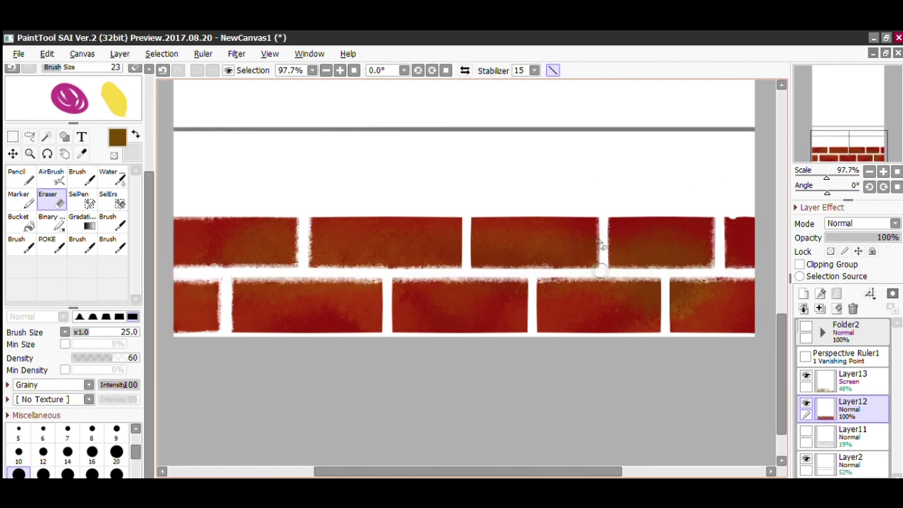
{"action": "left_click_drag", "start_coordinate": [533, 341], "coordinate": [533, 343]}
{"action": "left_click_drag", "start_coordinate": [113, 358], "coordinate": [144, 358]}
{"action": "left_click_drag", "start_coordinate": [387, 276], "coordinate": [385, 352]}
{"action": "left_click", "coordinate": [118, 357]}
{"action": "left_click_drag", "start_coordinate": [224, 281], "coordinate": [224, 332]}
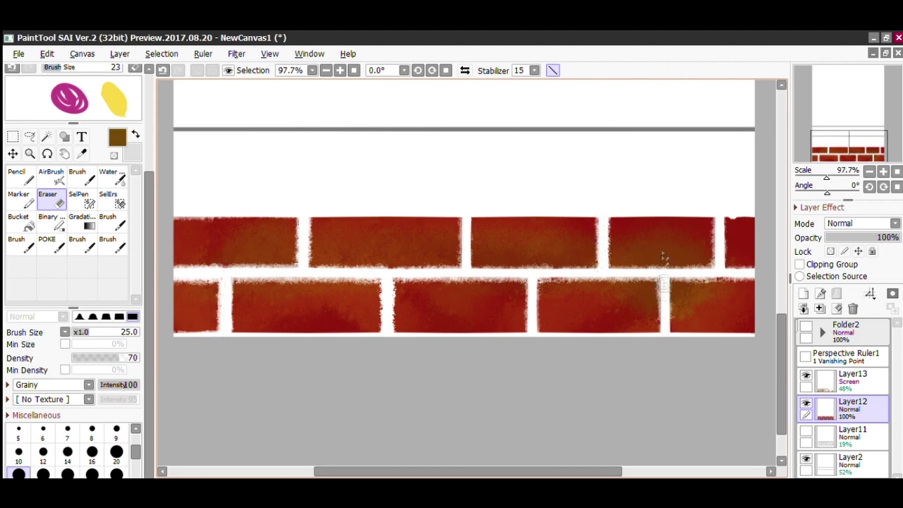
Roughen the bottom edge of the lower brick row and the top edge of the upper row with straight Eraser strokes.
{"action": "left_click_drag", "start_coordinate": [756, 332], "coordinate": [157, 334]}
{"action": "key", "text": "ctrl+z"}
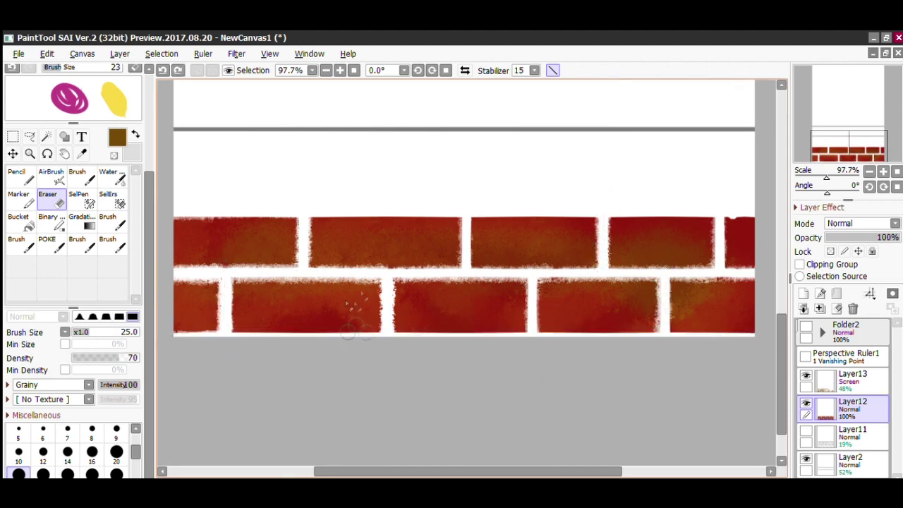
{"action": "left_click_drag", "start_coordinate": [760, 334], "coordinate": [170, 337]}
{"action": "mouse_move", "coordinate": [720, 188]}
{"action": "left_mouse_down"}
{"action": "mouse_move", "coordinate": [167, 175]}
{"action": "mouse_move", "coordinate": [179, 180]}
{"action": "left_mouse_up"}
Show Layer11 again and make it the active layer for the upright bricks above the red rows.
{"action": "left_click", "coordinate": [354, 70]}
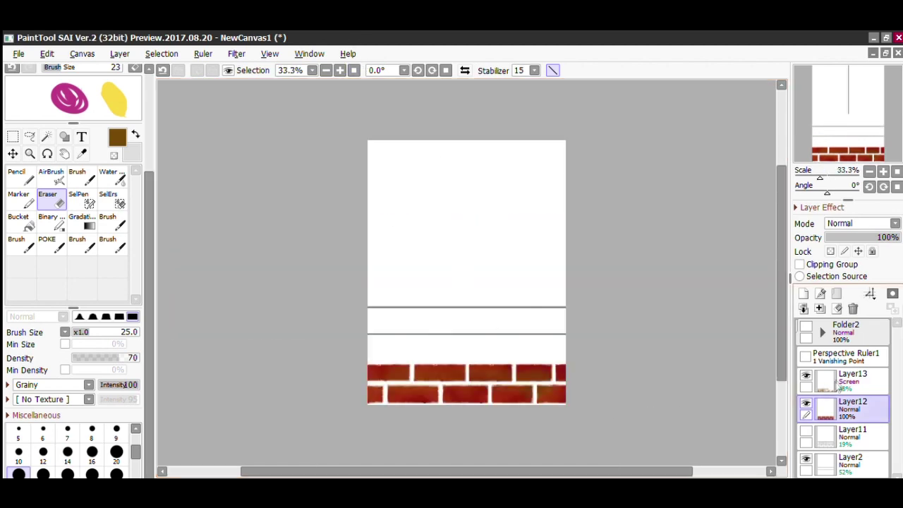
{"action": "left_click", "coordinate": [805, 431]}
{"action": "double_click", "coordinate": [340, 70]}
{"action": "left_click_drag", "start_coordinate": [782, 224], "coordinate": [782, 265]}
{"action": "left_click", "coordinate": [13, 137]}
{"action": "left_click", "coordinate": [853, 436]}
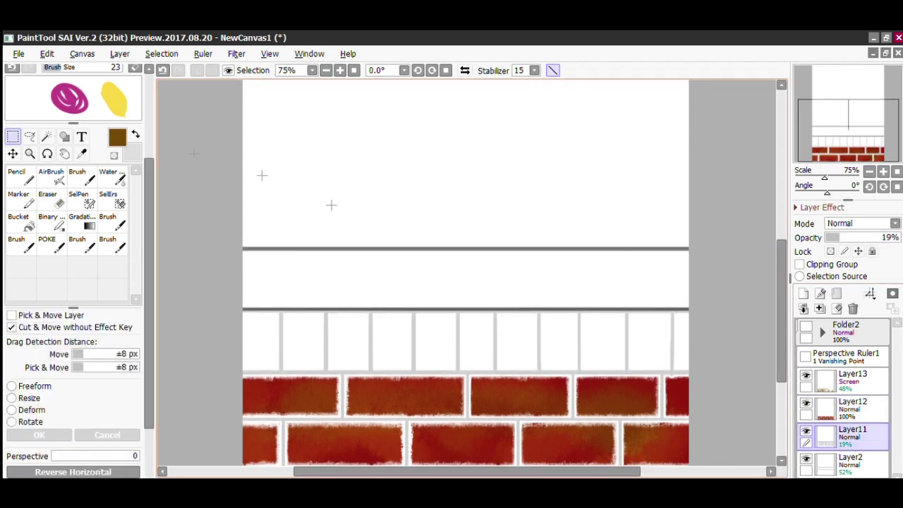
{"action": "left_click", "coordinate": [46, 137]}
{"action": "left_click", "coordinate": [262, 332]}
{"action": "left_click", "coordinate": [303, 340]}
{"action": "key", "text": "ctrl+d"}
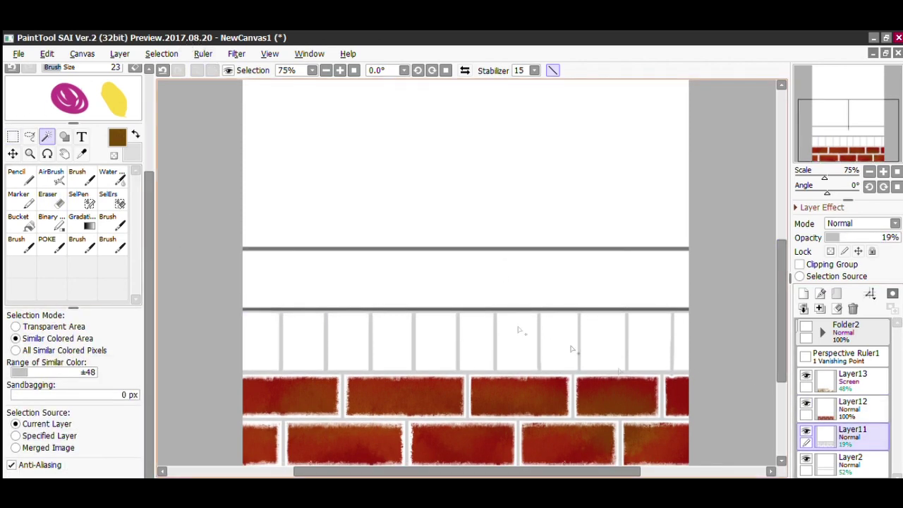
Turn on the perspective ruler and draw the wall's receding top face with black Pencil brick divisions on Layer11, with straight-line drawing off.
{"action": "left_click", "coordinate": [806, 357]}
{"action": "left_click_drag", "start_coordinate": [148, 196], "coordinate": [148, 114]}
{"action": "left_click", "coordinate": [45, 142]}
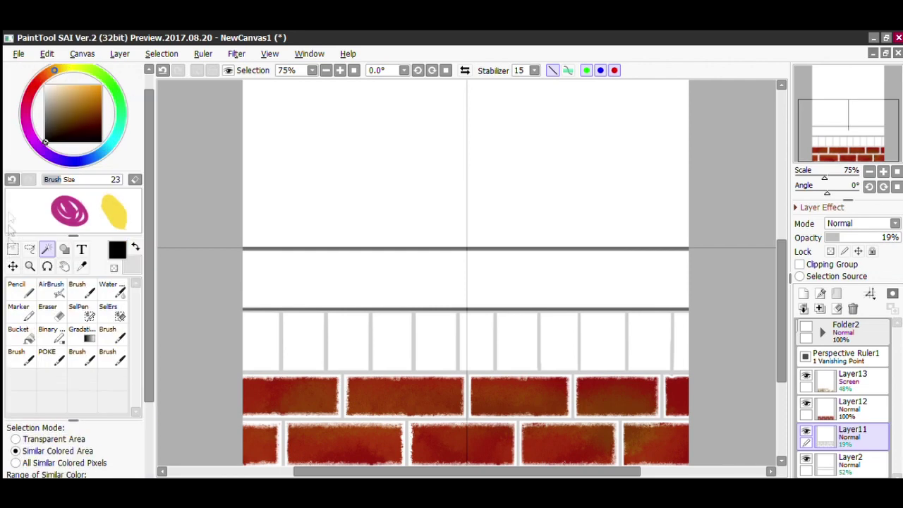
{"action": "left_click", "coordinate": [21, 289]}
{"action": "left_click_drag", "start_coordinate": [284, 308], "coordinate": [301, 302]}
{"action": "left_click_drag", "start_coordinate": [236, 297], "coordinate": [725, 305]}
{"action": "key", "text": "ctrl+z"}
{"action": "left_click", "coordinate": [552, 70]}
{"action": "left_click_drag", "start_coordinate": [240, 298], "coordinate": [706, 298]}
{"action": "mouse_move", "coordinate": [329, 311]}
{"action": "left_mouse_down"}
{"action": "mouse_move", "coordinate": [329, 302]}
{"action": "mouse_move", "coordinate": [388, 302]}
{"action": "left_mouse_up"}
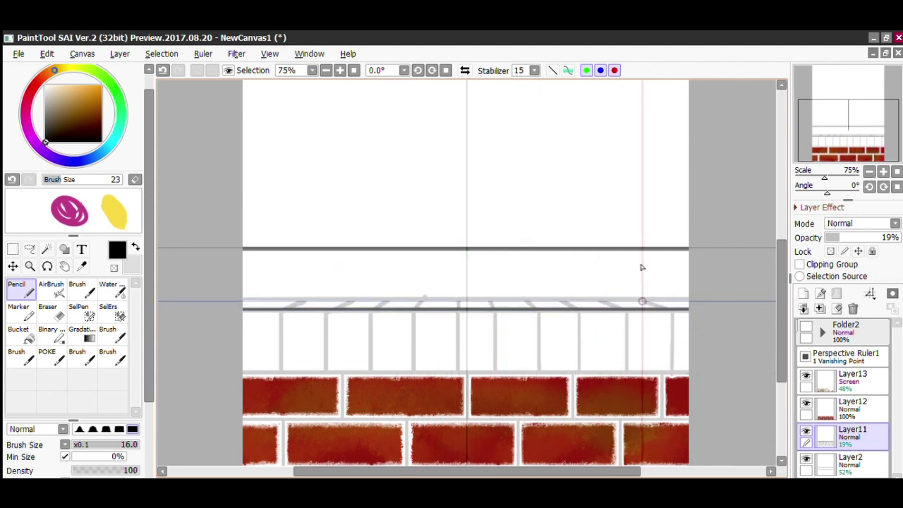
Select every upright brick and top-face brick with the Magic Wand and shrink the selection slightly.
{"action": "key", "text": "w"}
{"action": "mouse_move", "coordinate": [614, 317]}
{"action": "left_mouse_down"}
{"action": "mouse_move", "coordinate": [609, 306]}
{"action": "mouse_move", "coordinate": [302, 308]}
{"action": "mouse_move", "coordinate": [265, 277]}
{"action": "left_mouse_up"}
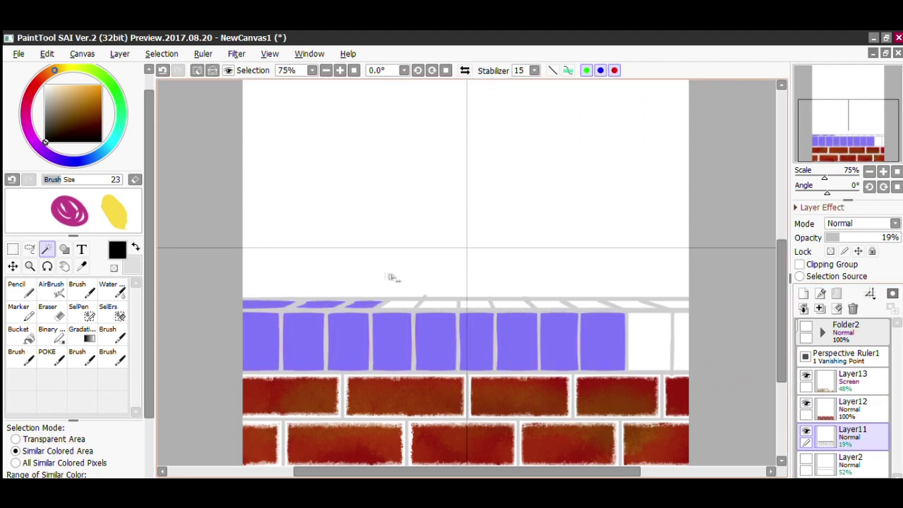
{"action": "left_click", "coordinate": [627, 315]}
{"action": "key", "text": "ctrl+z"}
{"action": "left_click", "coordinate": [678, 304]}
{"action": "left_click", "coordinate": [681, 337]}
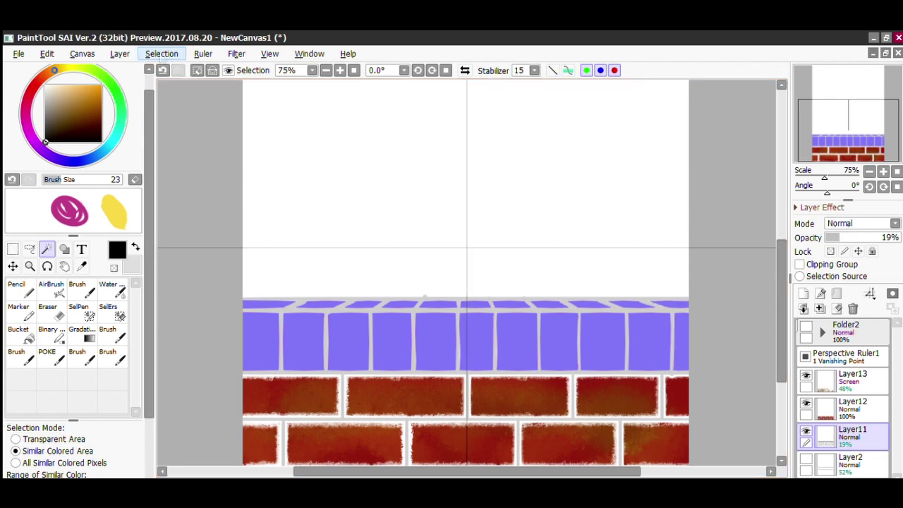
{"action": "left_click", "coordinate": [168, 107]}
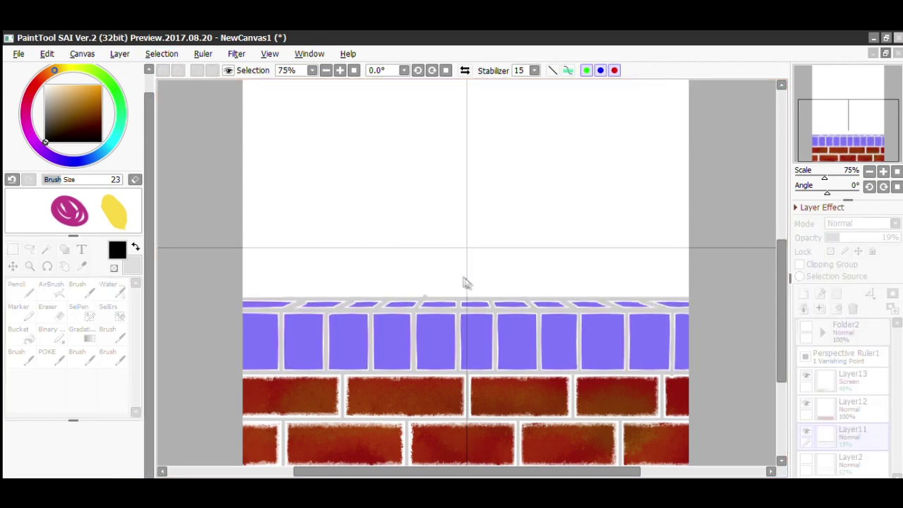
{"action": "left_click", "coordinate": [462, 278]}
Sample red from the lower bricks and start filling the selected upright bricks with the Bucket on a new layer above Layer11.
{"action": "right_click", "coordinate": [431, 395]}
{"action": "left_click", "coordinate": [20, 333]}
{"action": "left_click", "coordinate": [803, 294]}
{"action": "left_click", "coordinate": [677, 339]}
Turn off the perspective ruler and cover all selected upright and top-face bricks with red on Layer14, using the Pencil at size 300.
{"action": "left_click", "coordinate": [17, 287]}
{"action": "scroll", "coordinate": [140, 374], "scroll_direction": "down", "scroll_amount": 3}
{"action": "left_click", "coordinate": [116, 474]}
{"action": "left_click", "coordinate": [806, 357]}
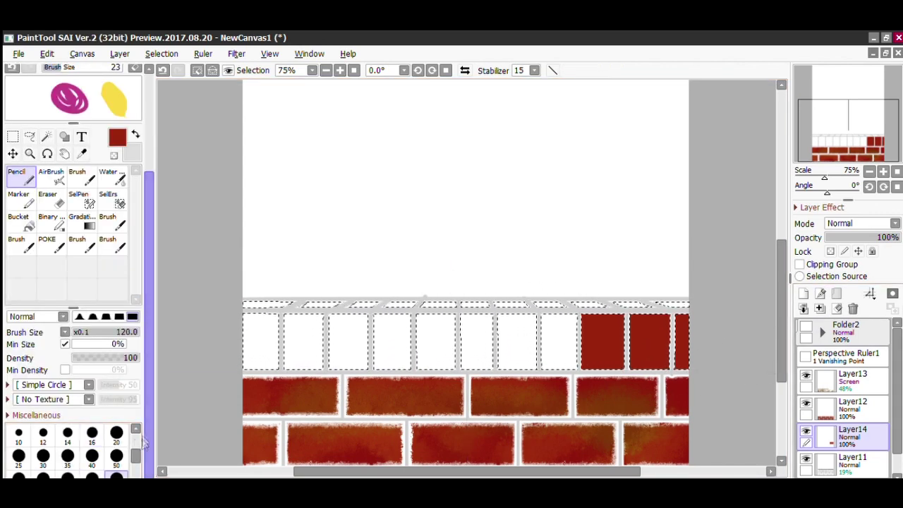
{"action": "left_click_drag", "start_coordinate": [136, 455], "coordinate": [135, 460]}
{"action": "left_click", "coordinate": [91, 475]}
{"action": "left_click_drag", "start_coordinate": [262, 338], "coordinate": [716, 340]}
Mottle the upright bricks with a muted reddish-brown Brush on Layer13, pick a dark grey for the Pencil, and clear the selection.
{"action": "left_click", "coordinate": [852, 379]}
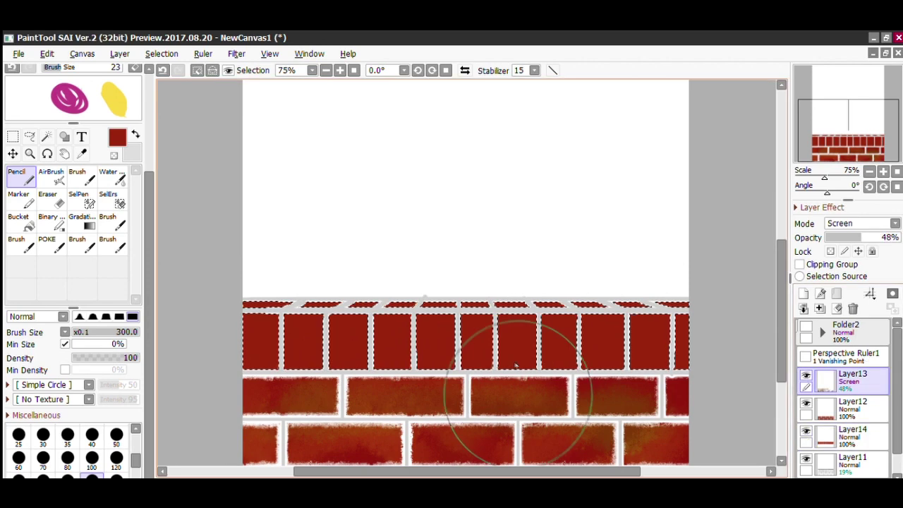
{"action": "scroll", "coordinate": [70, 282], "scroll_direction": "up", "scroll_amount": 3}
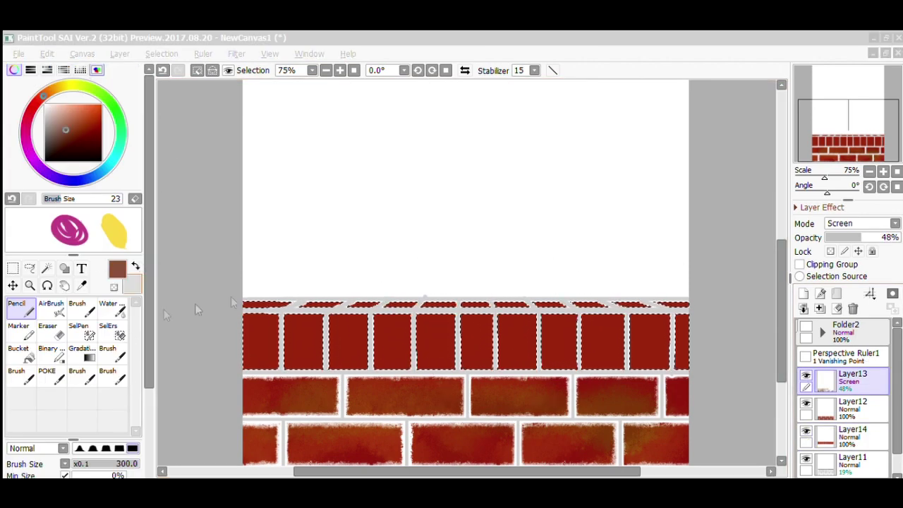
{"action": "left_click_drag", "start_coordinate": [148, 303], "coordinate": [149, 401]}
{"action": "left_click", "coordinate": [117, 460]}
{"action": "left_click", "coordinate": [107, 242]}
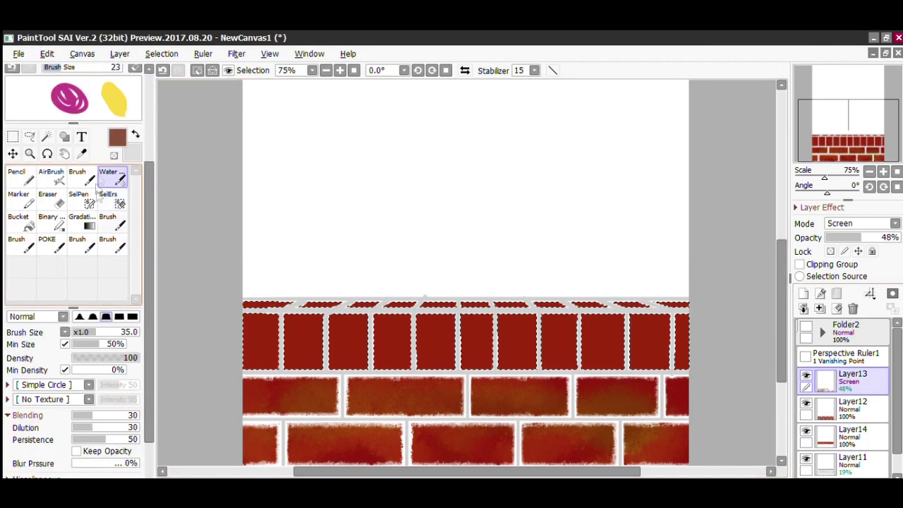
{"action": "left_click_drag", "start_coordinate": [149, 194], "coordinate": [149, 105]}
{"action": "left_click_drag", "start_coordinate": [65, 140], "coordinate": [46, 153]}
{"action": "left_click", "coordinate": [20, 309]}
{"action": "left_click", "coordinate": [198, 71]}
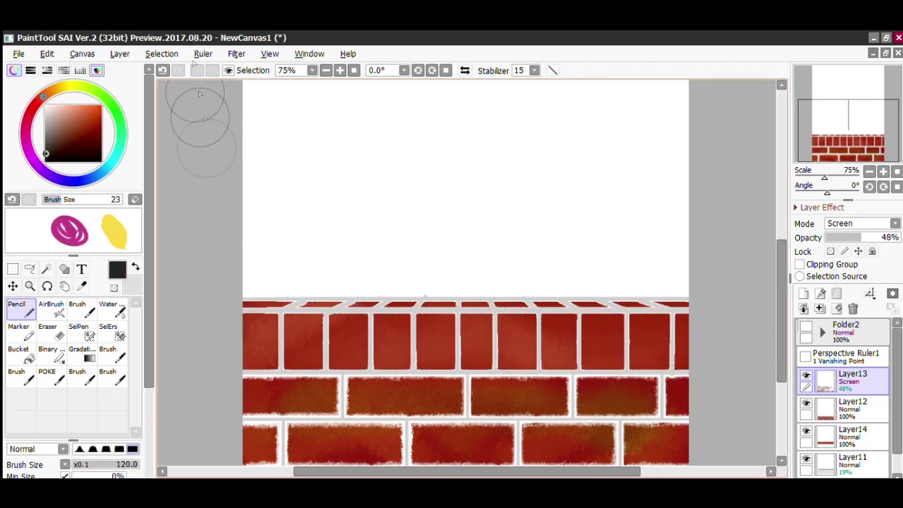
Check Layer14 by toggling its visibility, and hide Layer11's guide lines.
{"action": "left_click", "coordinate": [807, 431]}
{"action": "left_click", "coordinate": [806, 431]}
{"action": "left_click", "coordinate": [807, 459]}
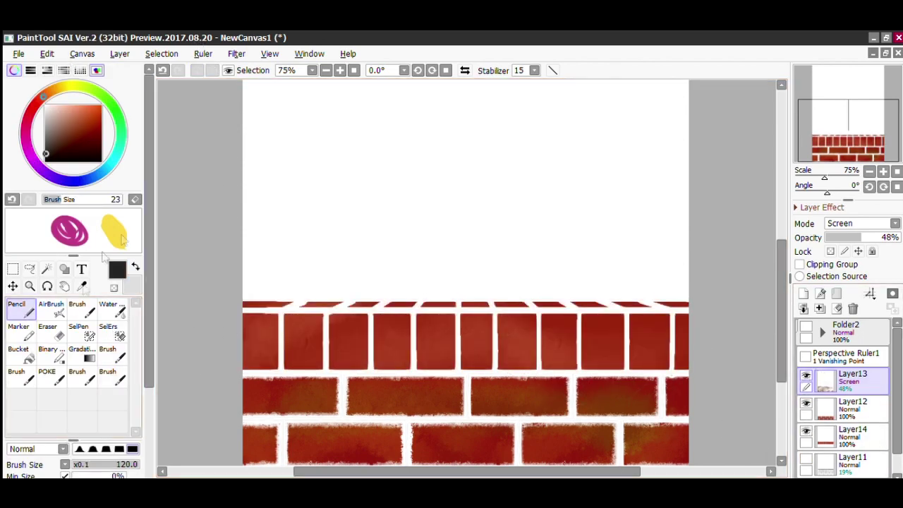
Add small dark grey specks and cracks to the lower bricks on Layer12 with the Pencil at size 8.
{"action": "scroll", "coordinate": [71, 352], "scroll_direction": "down", "scroll_amount": 5}
{"action": "left_click", "coordinate": [43, 435]}
{"action": "left_click", "coordinate": [846, 408]}
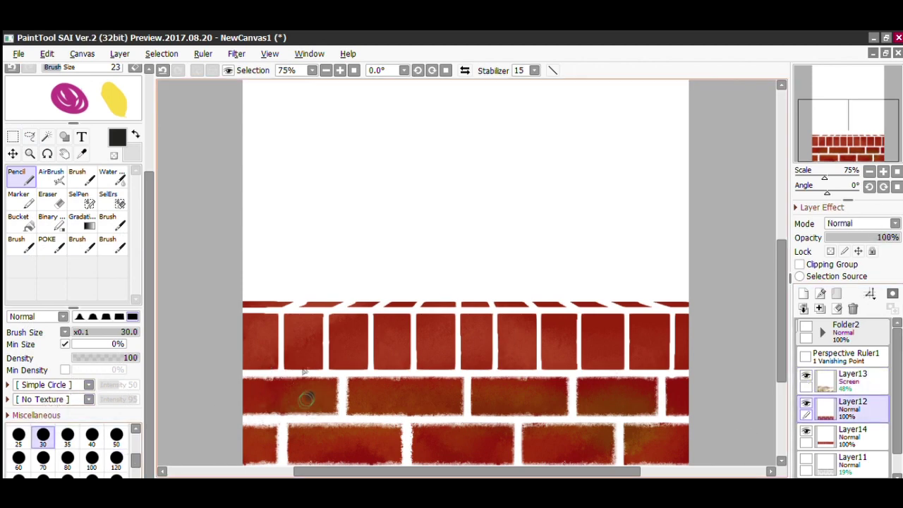
{"action": "scroll", "coordinate": [71, 452], "scroll_direction": "up", "scroll_amount": 3}
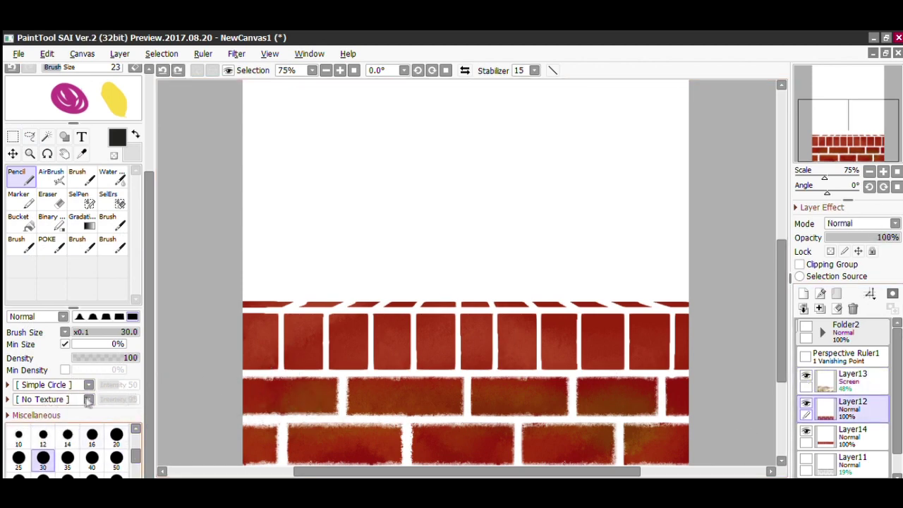
{"action": "left_click", "coordinate": [92, 436]}
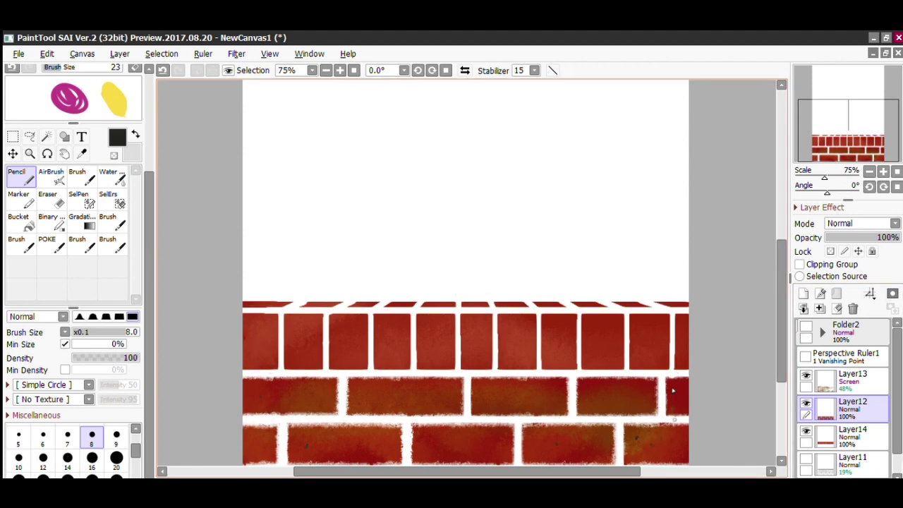
Roughen the edges of the upright and top-face bricks on Layer14 with straight strokes of the Grainy Eraser at size 25.
{"action": "left_click", "coordinate": [850, 436]}
{"action": "left_click", "coordinate": [113, 245]}
{"action": "left_click", "coordinate": [51, 200]}
{"action": "left_click", "coordinate": [553, 70]}
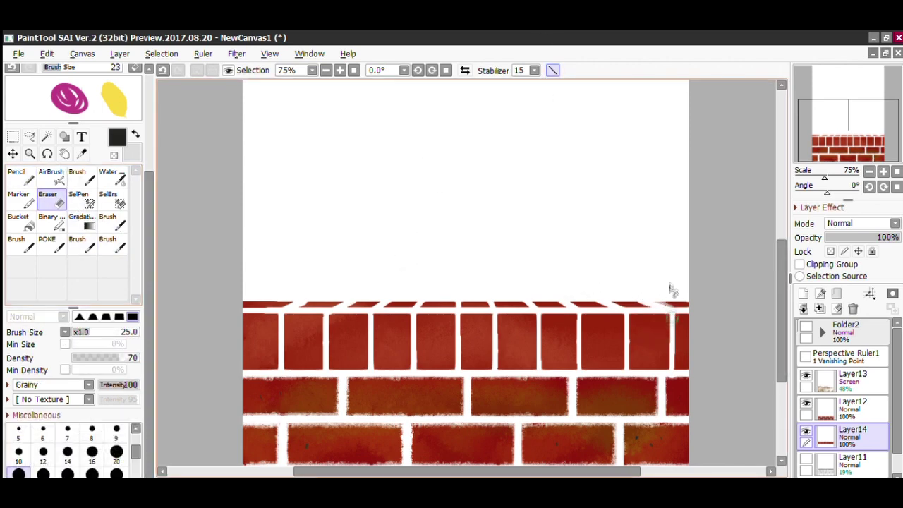
{"action": "left_click_drag", "start_coordinate": [673, 371], "coordinate": [673, 373]}
{"action": "mouse_move", "coordinate": [692, 312]}
{"action": "left_mouse_down"}
{"action": "mouse_move", "coordinate": [266, 284]}
{"action": "mouse_move", "coordinate": [222, 310]}
{"action": "left_mouse_up"}
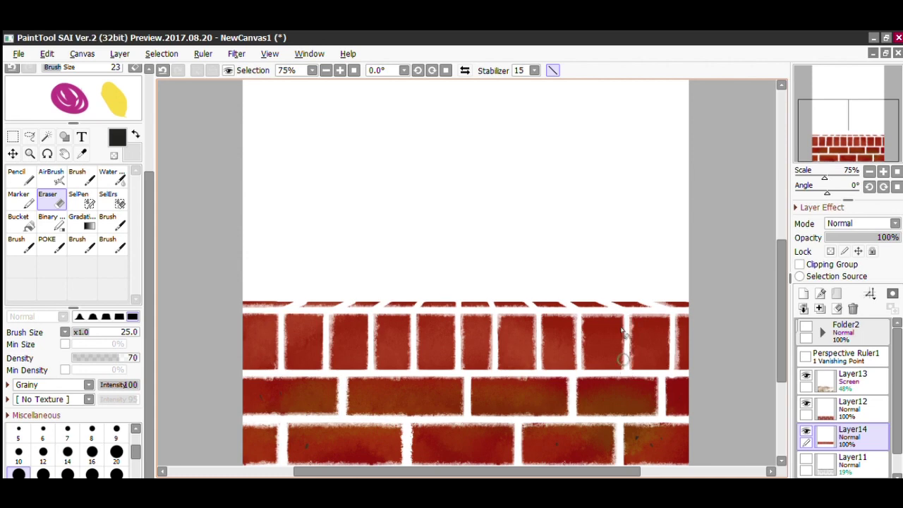
{"action": "mouse_move", "coordinate": [683, 363]}
{"action": "left_mouse_down"}
{"action": "mouse_move", "coordinate": [244, 363]}
{"action": "mouse_move", "coordinate": [275, 389]}
{"action": "left_mouse_up"}
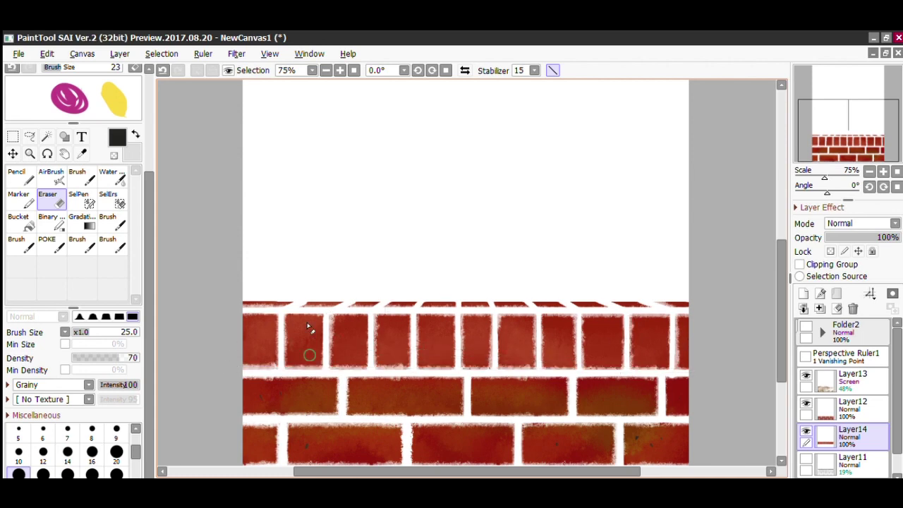
Lock Layer14's transparency and shade the upright bricks unevenly in dark maroon, using the freehand Brush at size 120.
{"action": "left_click_drag", "start_coordinate": [149, 282], "coordinate": [149, 209]}
{"action": "left_click", "coordinate": [78, 113]}
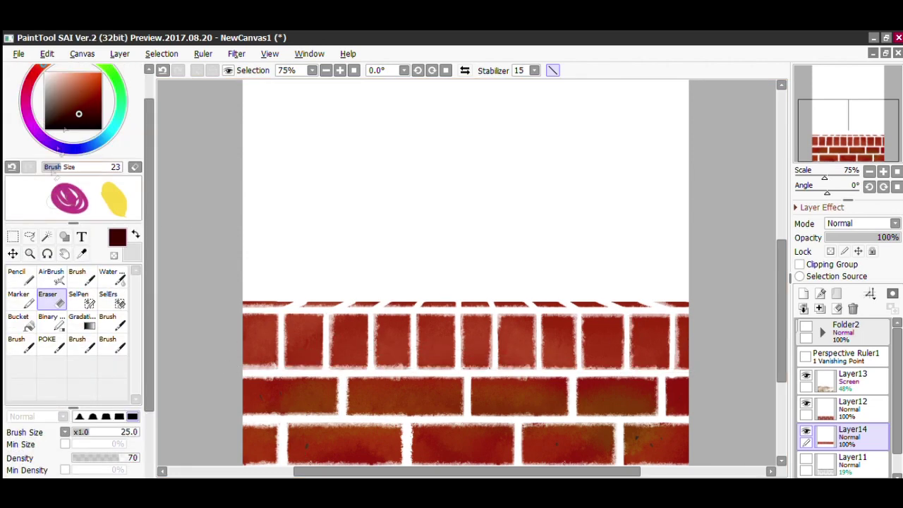
{"action": "left_click", "coordinate": [830, 251]}
{"action": "left_click", "coordinate": [112, 344]}
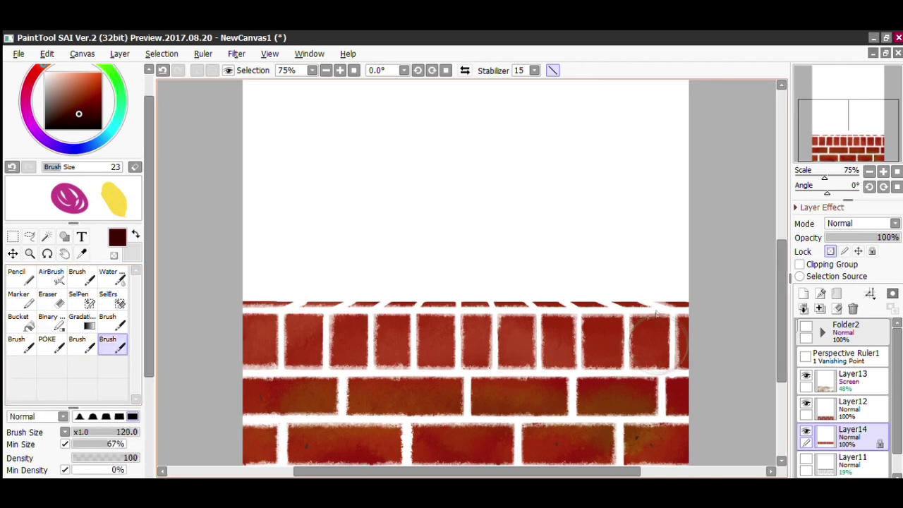
{"action": "left_click", "coordinate": [552, 71]}
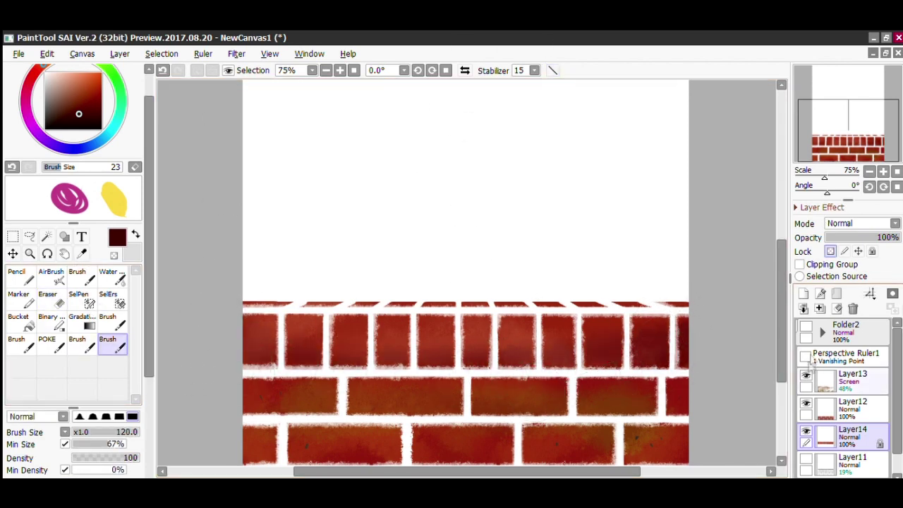
Show Layer11 and select the whole brick wall area by wand-selecting the blank space above it and inverting the selection.
{"action": "left_click", "coordinate": [869, 462]}
{"action": "left_click", "coordinate": [806, 458]}
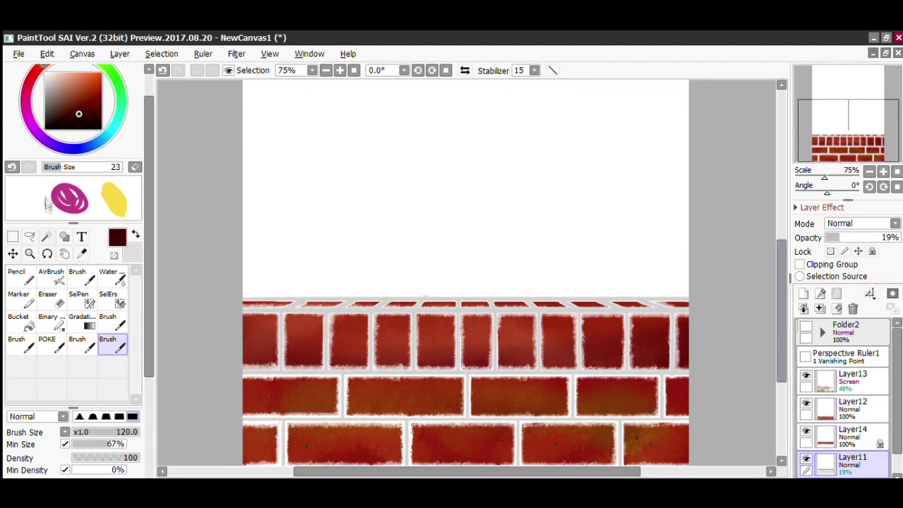
{"action": "left_click", "coordinate": [47, 237]}
{"action": "left_click", "coordinate": [317, 169]}
{"action": "left_click", "coordinate": [212, 70]}
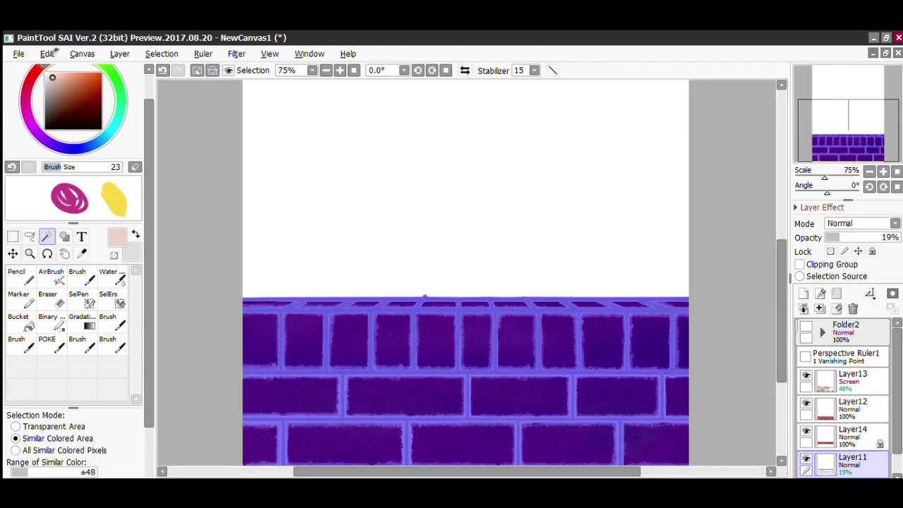
Fill the selected wall area with light beige mortar on a new layer above Layer11, and clear the selection.
{"action": "left_click_drag", "start_coordinate": [52, 65], "coordinate": [57, 57]}
{"action": "left_click", "coordinate": [61, 80]}
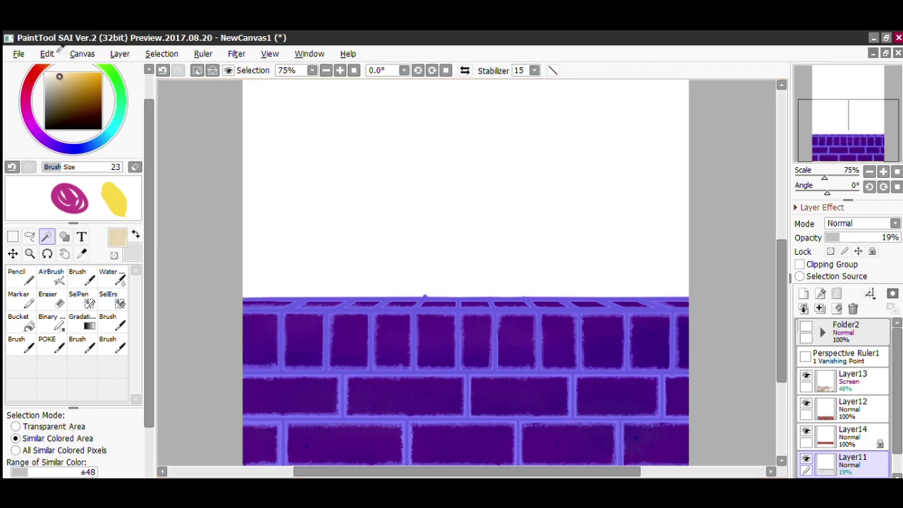
{"action": "left_click", "coordinate": [55, 78]}
{"action": "left_click", "coordinate": [20, 320]}
{"action": "left_click", "coordinate": [804, 294]}
{"action": "left_click", "coordinate": [540, 353]}
{"action": "left_click", "coordinate": [197, 71]}
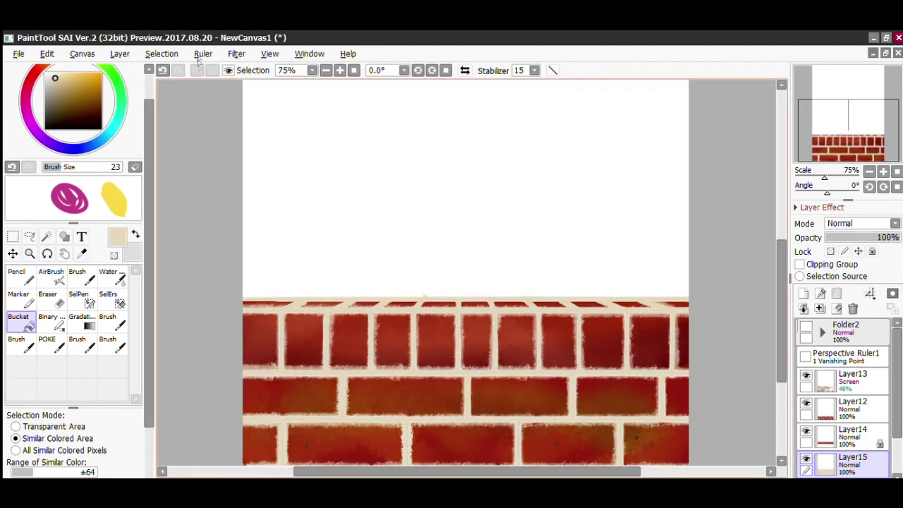
Draw a straight darker beige shadow along the mortar below the upright bricks with the size 8 Brush on a new Multiply layer.
{"action": "left_click", "coordinate": [56, 85]}
{"action": "left_click", "coordinate": [76, 275]}
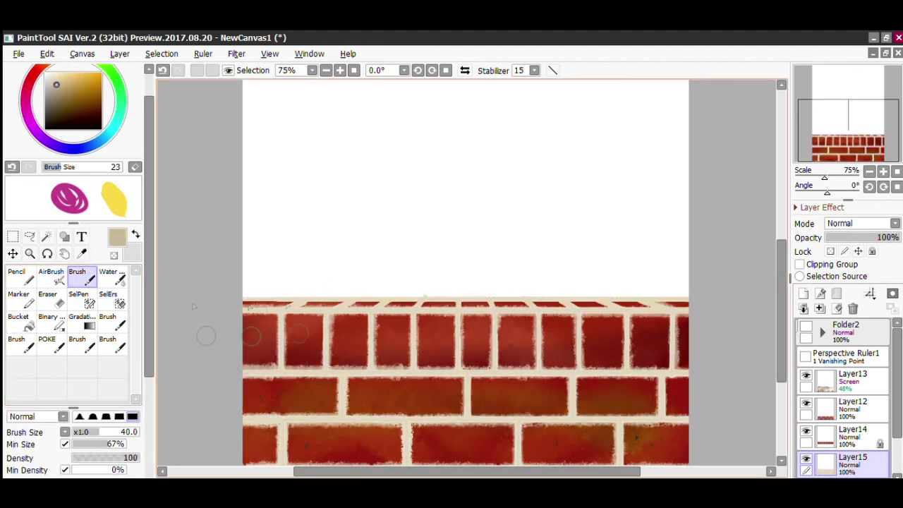
{"action": "left_click", "coordinate": [553, 71]}
{"action": "left_click_drag", "start_coordinate": [150, 311], "coordinate": [150, 391]}
{"action": "left_click", "coordinate": [92, 473]}
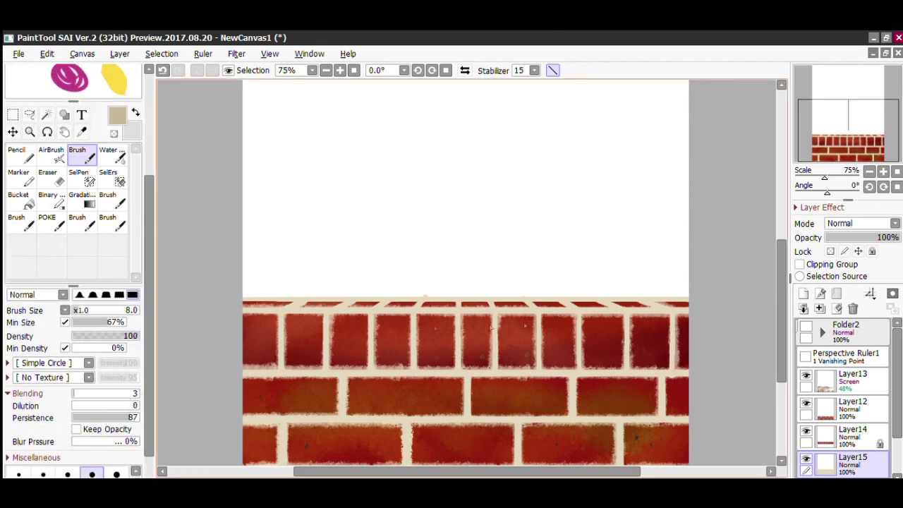
{"action": "left_click_drag", "start_coordinate": [488, 382], "coordinate": [213, 369]}
{"action": "left_click", "coordinate": [804, 293]}
{"action": "left_click_drag", "start_coordinate": [694, 372], "coordinate": [220, 367]}
{"action": "left_click", "coordinate": [845, 224]}
{"action": "left_click", "coordinate": [844, 246]}
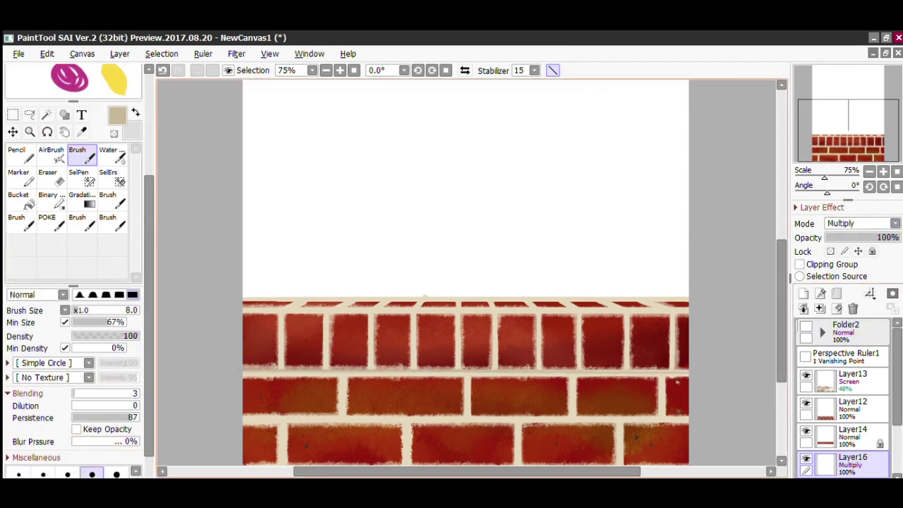
Shade the remaining horizontal and vertical mortar joints on Layer16 with straight strokes of the Brush at size 14.
{"action": "left_click_drag", "start_coordinate": [206, 420], "coordinate": [206, 419]}
{"action": "left_click_drag", "start_coordinate": [150, 431], "coordinate": [150, 460]}
{"action": "left_click", "coordinate": [68, 456]}
{"action": "left_click_drag", "start_coordinate": [396, 358], "coordinate": [239, 343]}
{"action": "left_click_drag", "start_coordinate": [605, 419], "coordinate": [211, 416]}
{"action": "left_click_drag", "start_coordinate": [338, 416], "coordinate": [338, 379]}
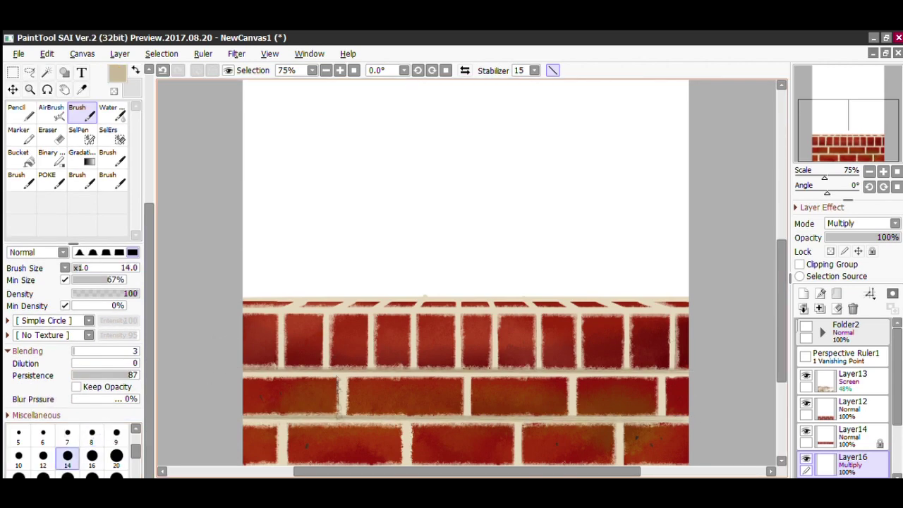
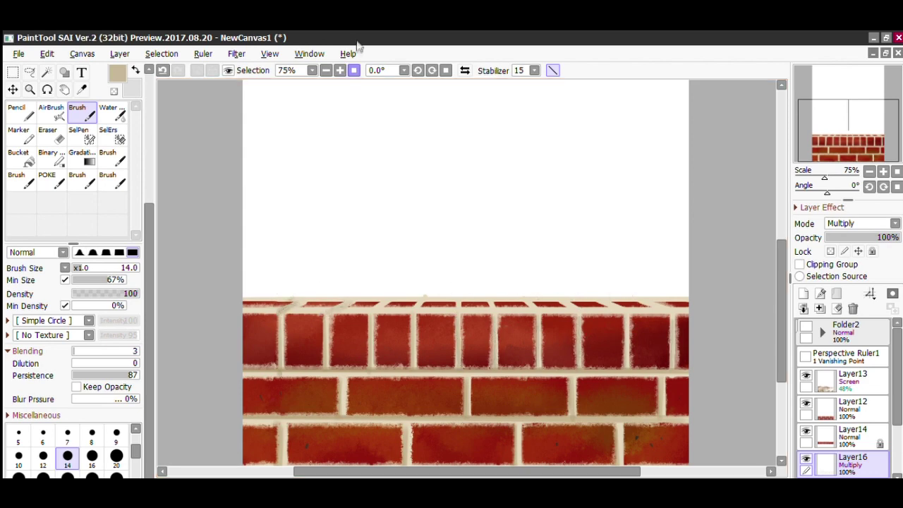
Show the horizontal guide line, select the full-width strip between it and the bricks, and add a new layer above Layer11.
{"action": "left_click", "coordinate": [354, 71]}
{"action": "left_click", "coordinate": [805, 326]}
{"action": "left_click", "coordinate": [806, 326]}
{"action": "key", "text": "plus"}
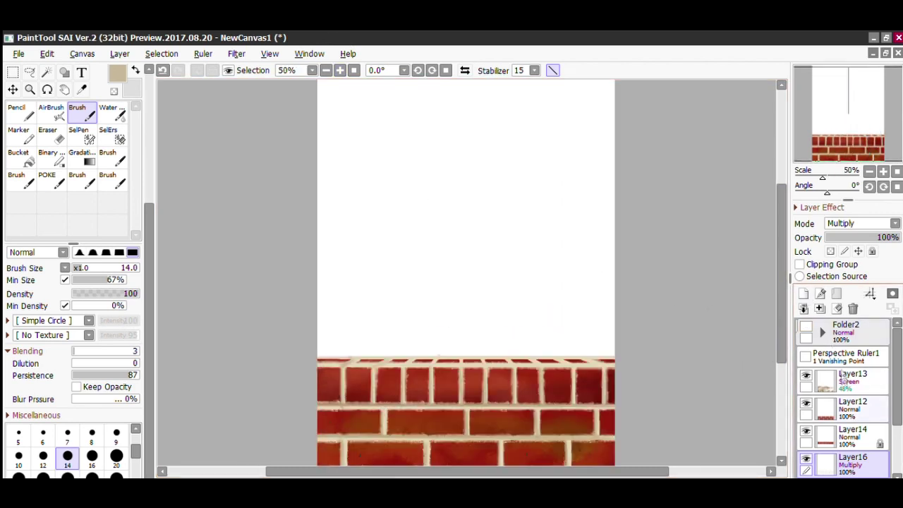
{"action": "left_click_drag", "start_coordinate": [896, 367], "coordinate": [897, 413]}
{"action": "left_click", "coordinate": [806, 434]}
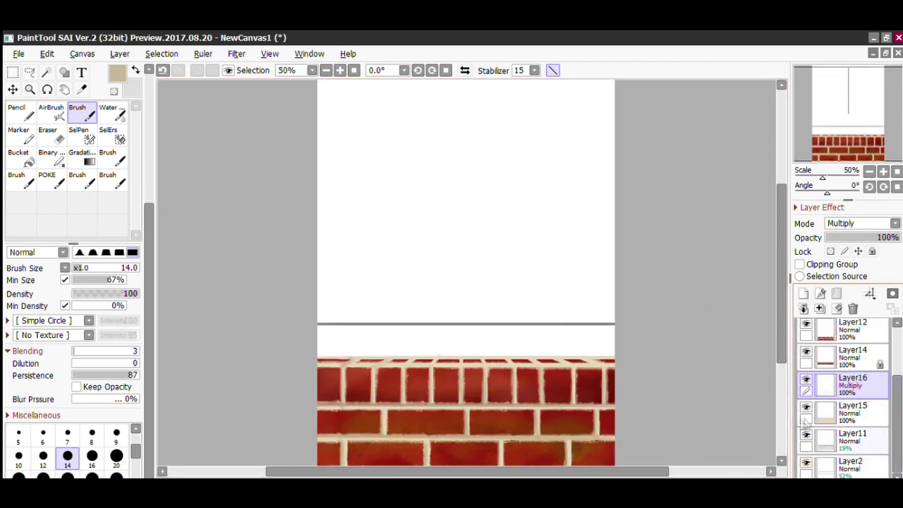
{"action": "left_click", "coordinate": [12, 72]}
{"action": "mouse_move", "coordinate": [317, 323]}
{"action": "left_mouse_down"}
{"action": "mouse_move", "coordinate": [655, 357]}
{"action": "mouse_move", "coordinate": [656, 382]}
{"action": "left_mouse_up"}
{"action": "left_click", "coordinate": [857, 436]}
{"action": "left_click", "coordinate": [803, 293]}
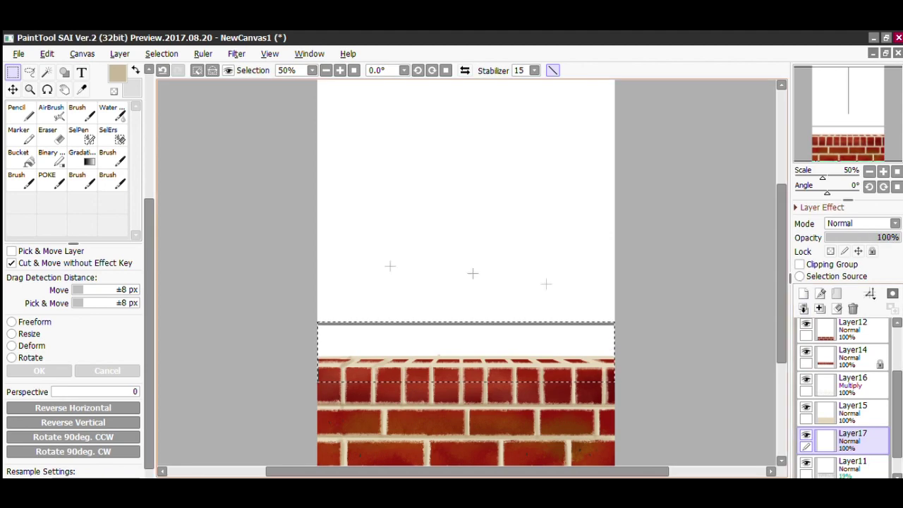
Fill the selected strip behind the brick wall with greyish beige on Layer17, using the Bucket.
{"action": "left_click_drag", "start_coordinate": [149, 268], "coordinate": [73, 60]}
{"action": "scroll", "coordinate": [73, 67], "scroll_direction": "up", "scroll_amount": 3}
{"action": "left_click", "coordinate": [51, 119]}
{"action": "left_click", "coordinate": [20, 353]}
{"action": "left_click", "coordinate": [465, 343]}
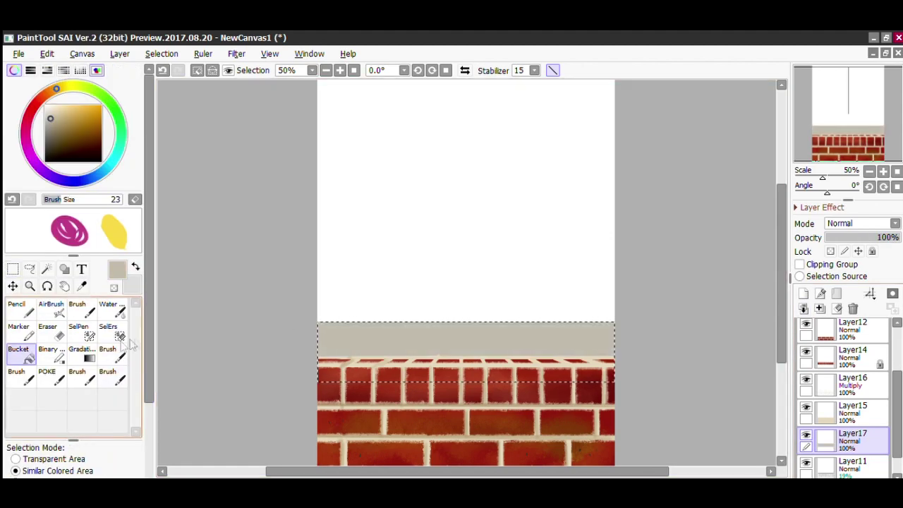
Clear the selection, lock Layer17's transparency, and shade the beige strip with a dark grey-brown Brush at size 120.
{"action": "left_click", "coordinate": [112, 376]}
{"action": "left_click", "coordinate": [50, 146]}
{"action": "mouse_move", "coordinate": [328, 350]}
{"action": "left_mouse_down"}
{"action": "mouse_move", "coordinate": [369, 317]}
{"action": "mouse_move", "coordinate": [323, 348]}
{"action": "left_mouse_up"}
{"action": "left_click", "coordinate": [830, 251]}
{"action": "left_click", "coordinate": [197, 69]}
{"action": "left_click_drag", "start_coordinate": [374, 331], "coordinate": [325, 347]}
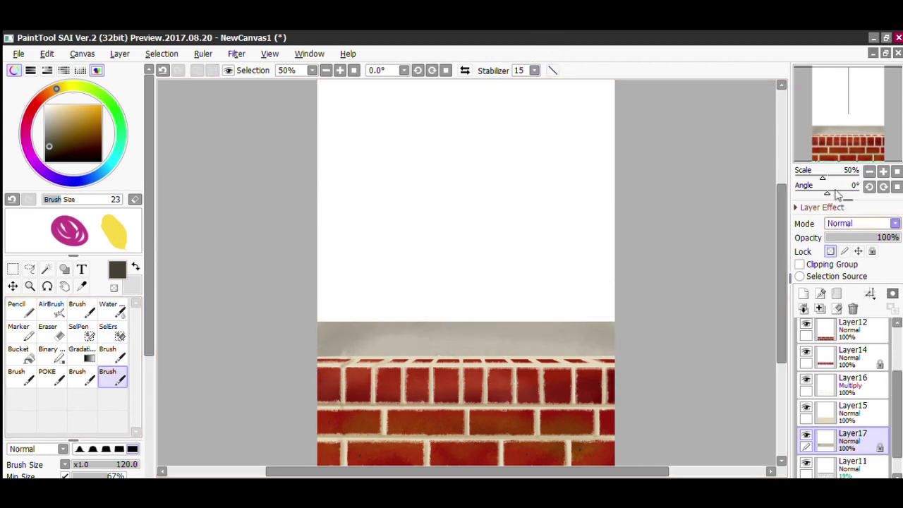
Mottle the strip on Layer17 with lighter beige tones, keeping the layer in Normal mode.
{"action": "left_click", "coordinate": [846, 223]}
{"action": "left_click", "coordinate": [841, 248]}
{"action": "key", "text": "ctrl+z"}
{"action": "left_click", "coordinate": [45, 122]}
{"action": "left_click_drag", "start_coordinate": [412, 332], "coordinate": [310, 337]}
{"action": "left_click", "coordinate": [53, 110]}
{"action": "left_click_drag", "start_coordinate": [455, 326], "coordinate": [641, 338]}
{"action": "left_click_drag", "start_coordinate": [340, 340], "coordinate": [706, 333]}
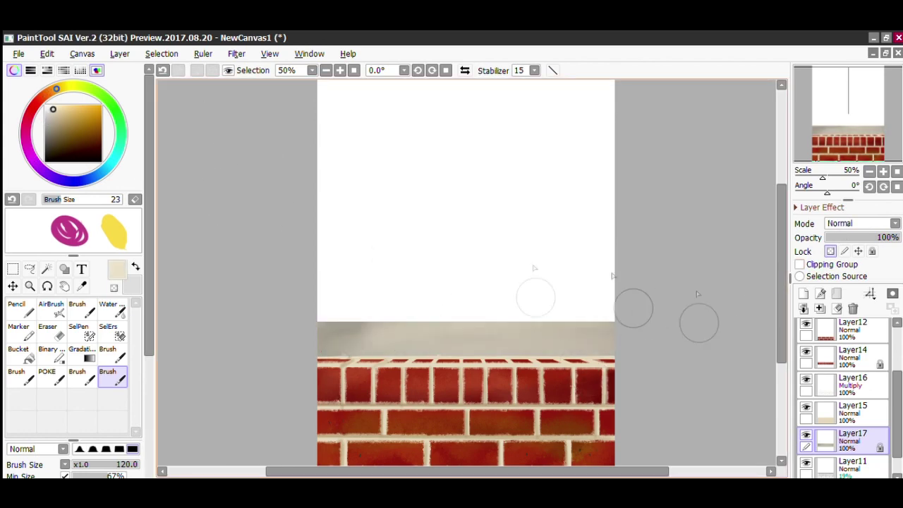
Fill the background above the strip with dark grey-brown on a new layer above Layer2, using the Bucket.
{"action": "left_click", "coordinate": [354, 70]}
{"action": "scroll", "coordinate": [886, 427], "scroll_direction": "down", "scroll_amount": 1}
{"action": "left_click", "coordinate": [850, 466]}
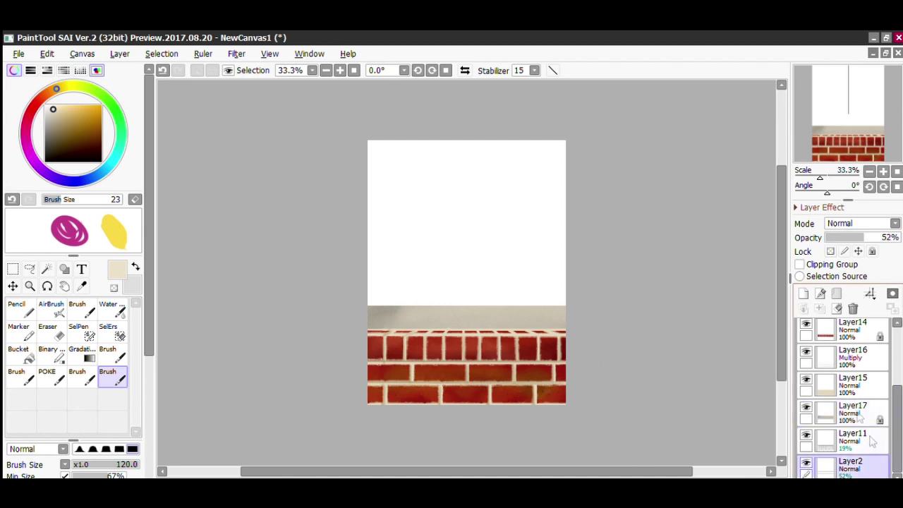
{"action": "left_click", "coordinate": [49, 142]}
{"action": "left_click", "coordinate": [18, 349]}
{"action": "left_click", "coordinate": [436, 183]}
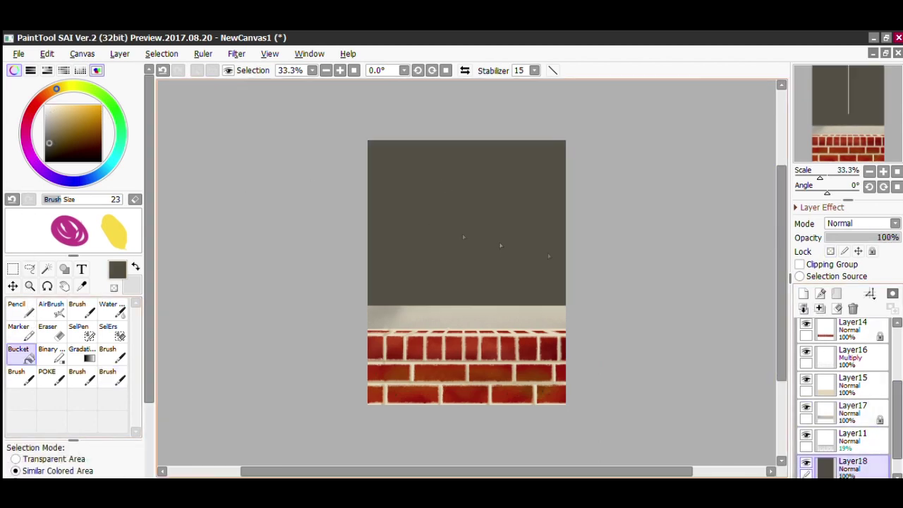
Show Folder2 and, on a new layer above it, draw a straight diagonal line and fill its upper side with dark grey-brown.
{"action": "scroll", "coordinate": [896, 384], "scroll_direction": "up", "scroll_amount": 3}
{"action": "left_click", "coordinate": [806, 324]}
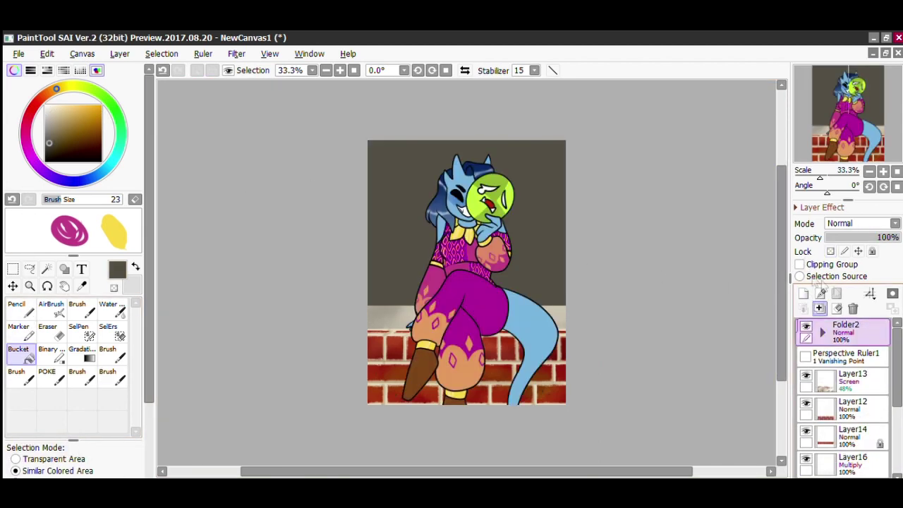
{"action": "left_click", "coordinate": [803, 293]}
{"action": "left_click", "coordinate": [13, 286]}
{"action": "left_click", "coordinate": [22, 309]}
{"action": "left_click", "coordinate": [553, 71]}
{"action": "left_click_drag", "start_coordinate": [362, 125], "coordinate": [664, 455]}
{"action": "left_click", "coordinate": [21, 352]}
{"action": "left_click", "coordinate": [501, 205]}
Set Layer19 to Multiply at 50% opacity and shift its diagonal shadow across the character's upper body.
{"action": "left_click", "coordinate": [845, 223]}
{"action": "left_click", "coordinate": [849, 243]}
{"action": "left_click", "coordinate": [855, 237]}
{"action": "left_click", "coordinate": [13, 286]}
{"action": "left_click_drag", "start_coordinate": [446, 217], "coordinate": [482, 214]}
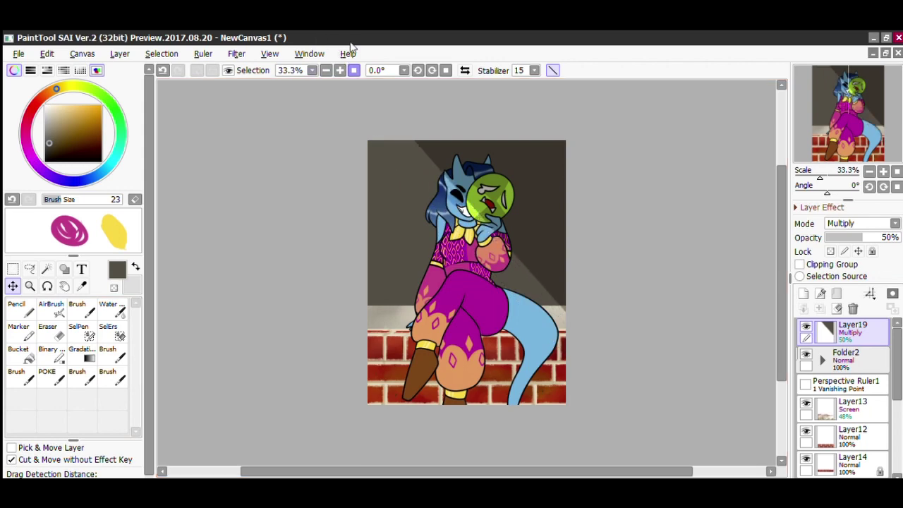
Soften the diagonal shadow's edge on Layer19 with a straight stroke of the Water tool at size 120.
{"action": "left_click", "coordinate": [340, 71]}
{"action": "left_click", "coordinate": [112, 309]}
{"action": "left_click", "coordinate": [326, 70]}
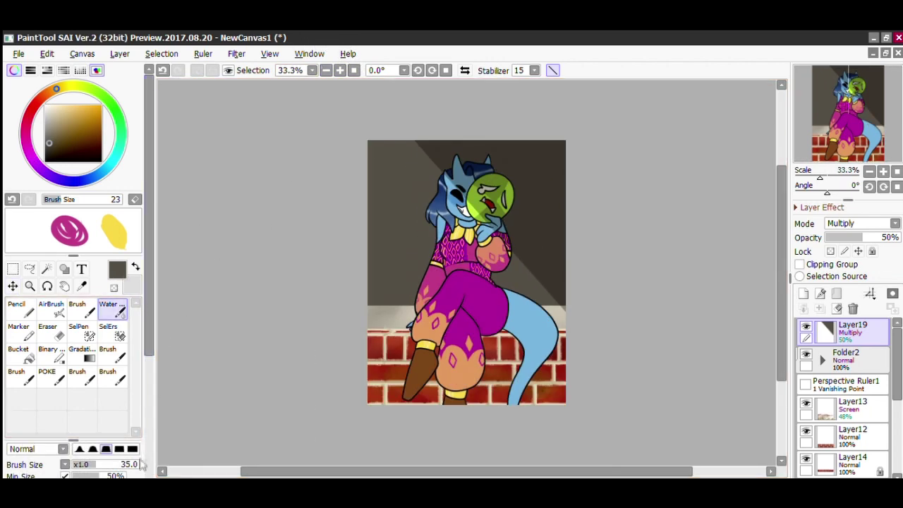
{"action": "scroll", "coordinate": [141, 465], "scroll_direction": "down", "scroll_amount": 5}
{"action": "left_click", "coordinate": [117, 476]}
{"action": "left_click_drag", "start_coordinate": [413, 131], "coordinate": [570, 322]}
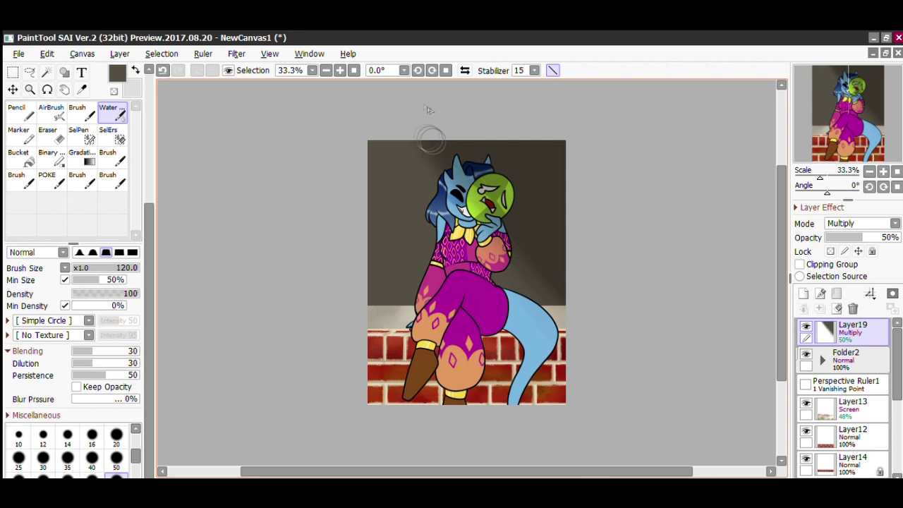
Select the character's silhouette by wand-selecting the empty areas around it in Folder2 and inverting the selection.
{"action": "left_click", "coordinate": [846, 359]}
{"action": "left_click", "coordinate": [46, 72]}
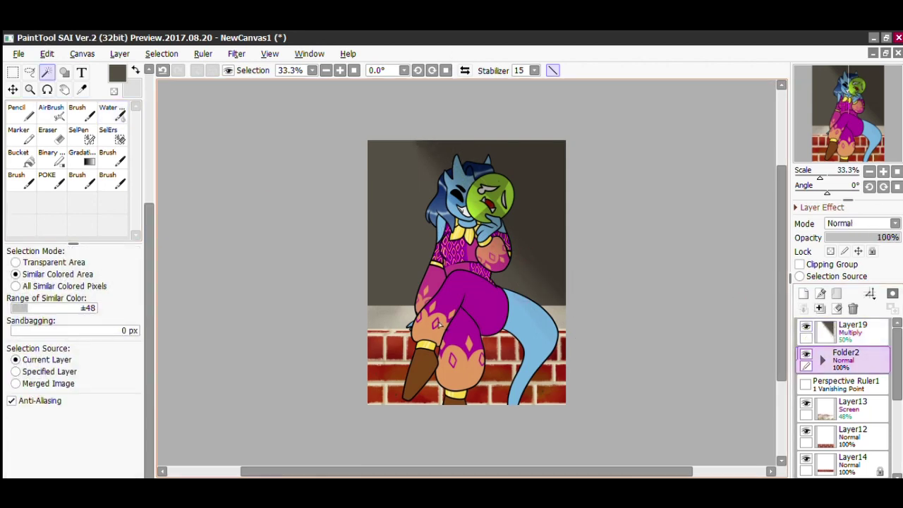
{"action": "left_click", "coordinate": [441, 325]}
{"action": "left_click", "coordinate": [500, 356]}
{"action": "left_click", "coordinate": [519, 248]}
{"action": "left_click", "coordinate": [212, 71]}
Choose a muted greyish purple for shading, test it with the Pencil on the scratchpad, and turn off straight-line drawing.
{"action": "left_click_drag", "start_coordinate": [149, 211], "coordinate": [149, 89]}
{"action": "left_click_drag", "start_coordinate": [31, 147], "coordinate": [29, 119]}
{"action": "left_click", "coordinate": [22, 299]}
{"action": "left_click_drag", "start_coordinate": [29, 214], "coordinate": [68, 236]}
{"action": "left_click", "coordinate": [554, 70]}
{"action": "left_click_drag", "start_coordinate": [29, 214], "coordinate": [66, 237]}
{"action": "left_click", "coordinate": [51, 119]}
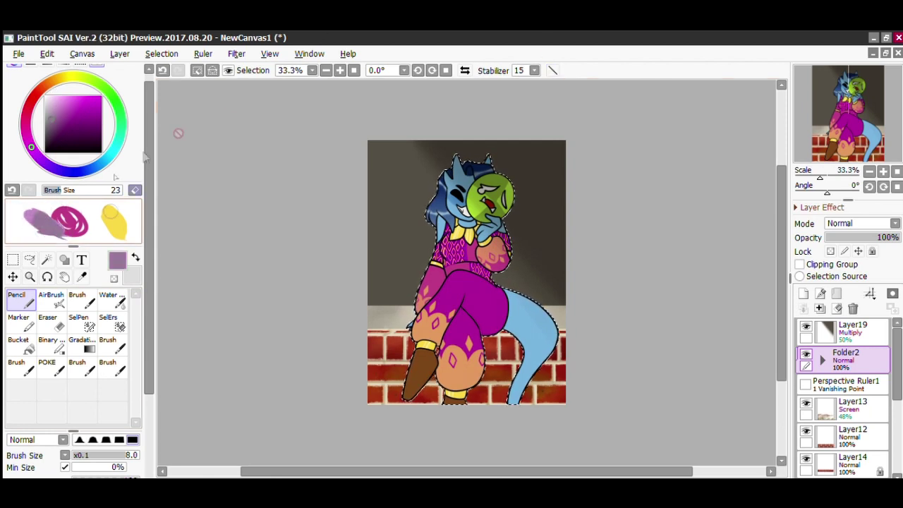
Expand Folder2 and add a new Multiply layer directly above Folder1.
{"action": "left_click", "coordinate": [822, 360]}
{"action": "left_click", "coordinate": [856, 414]}
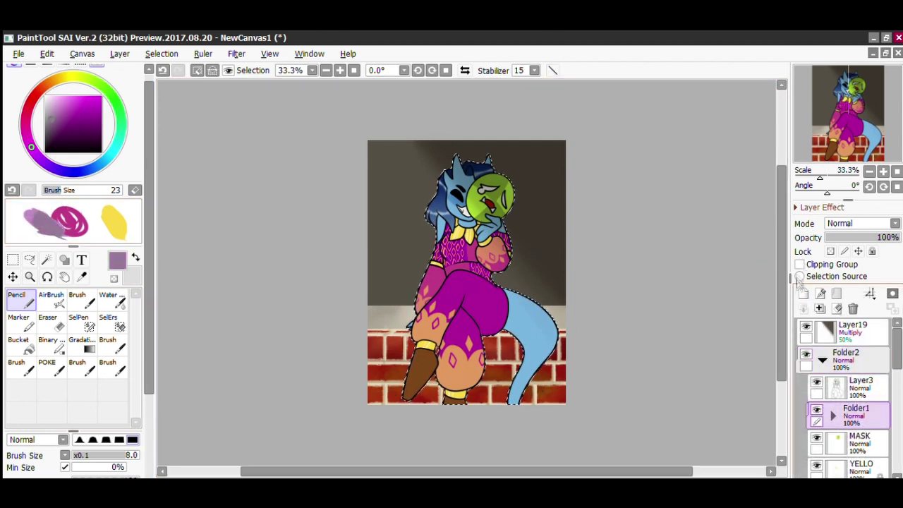
{"action": "left_click", "coordinate": [804, 293]}
{"action": "left_click", "coordinate": [859, 224]}
{"action": "left_click", "coordinate": [847, 245]}
Shade the crossed thighs, the rear leg and the base of the tail on the Multiply layer with the Water tool at size 50.
{"action": "left_click", "coordinate": [112, 300]}
{"action": "scroll", "coordinate": [474, 316], "scroll_direction": "up", "scroll_amount": 3}
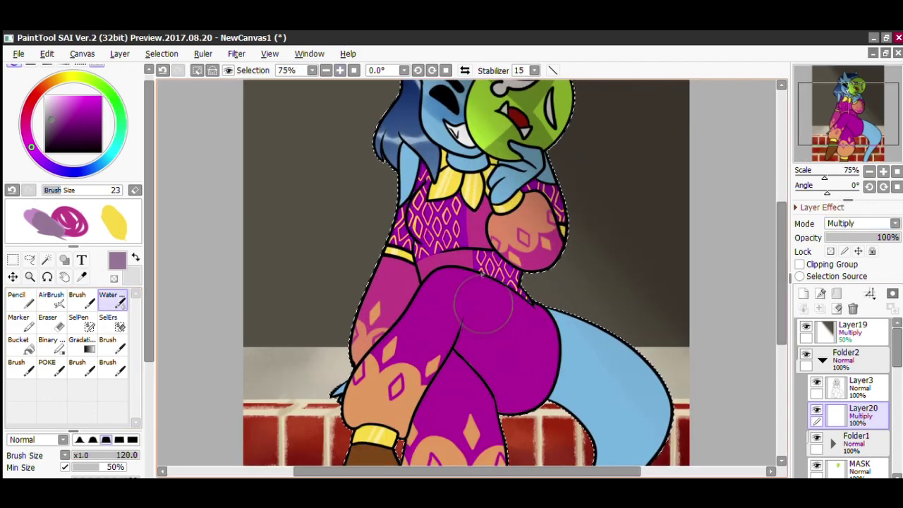
{"action": "left_click_drag", "start_coordinate": [474, 316], "coordinate": [475, 354]}
{"action": "left_click_drag", "start_coordinate": [149, 211], "coordinate": [149, 334]}
{"action": "left_click", "coordinate": [116, 460]}
{"action": "left_click_drag", "start_coordinate": [460, 310], "coordinate": [408, 422]}
{"action": "mouse_move", "coordinate": [525, 367]}
{"action": "left_mouse_down"}
{"action": "mouse_move", "coordinate": [486, 370]}
{"action": "mouse_move", "coordinate": [489, 329]}
{"action": "mouse_move", "coordinate": [482, 372]}
{"action": "mouse_move", "coordinate": [460, 364]}
{"action": "left_mouse_up"}
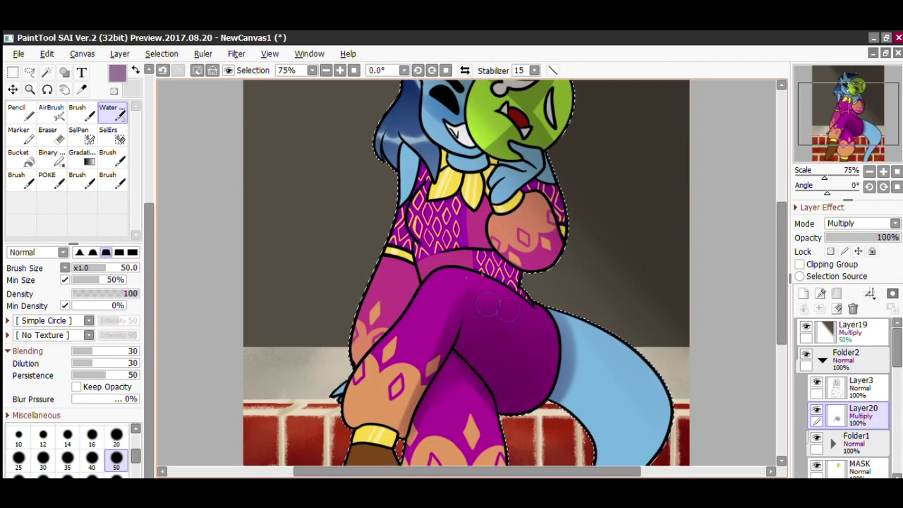
Switch the Water tool to a softer edge and shade the tail's outer and inner edges at sizes 50 and 80.
{"action": "scroll", "coordinate": [772, 277], "scroll_direction": "down", "scroll_amount": 3}
{"action": "scroll", "coordinate": [772, 277], "scroll_direction": "down", "scroll_amount": 1}
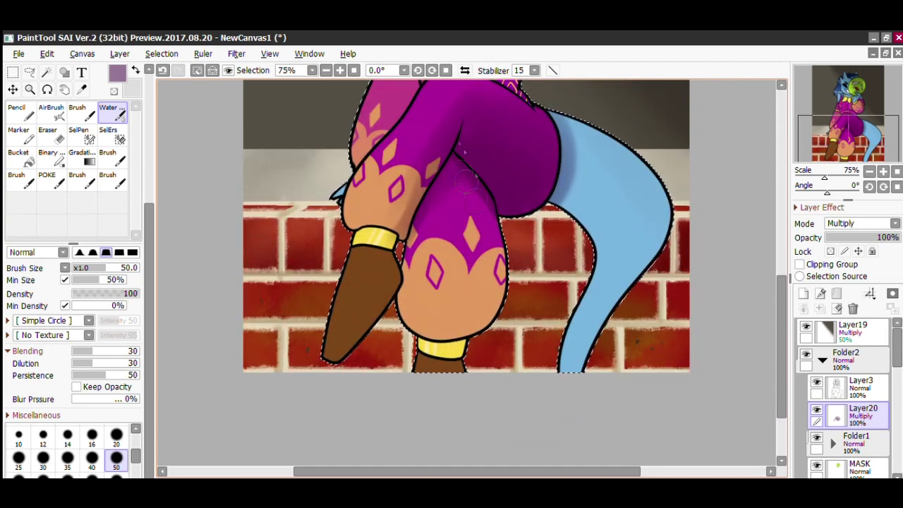
{"action": "left_click", "coordinate": [92, 253]}
{"action": "left_click_drag", "start_coordinate": [621, 141], "coordinate": [655, 212]}
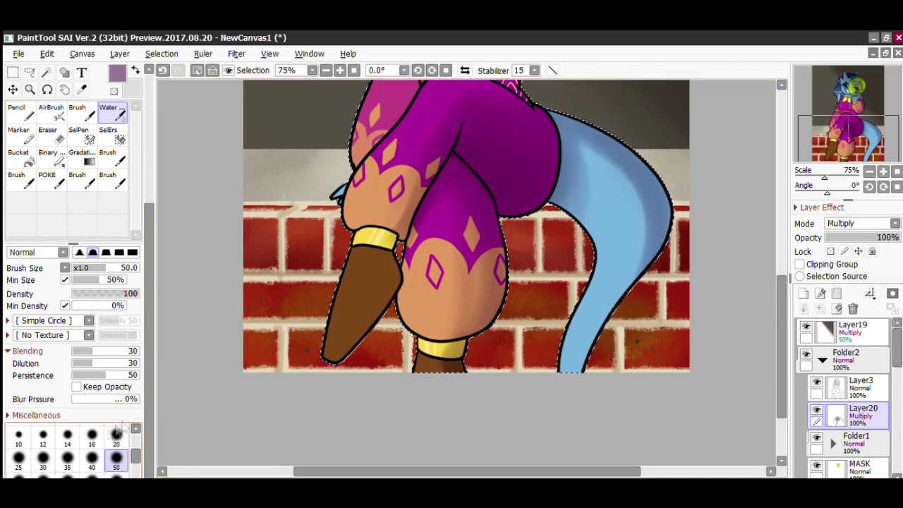
{"action": "key", "text": "bracketright"}
{"action": "key", "text": "bracketright"}
{"action": "key", "text": "bracketright"}
{"action": "mouse_move", "coordinate": [589, 151]}
{"action": "left_mouse_down"}
{"action": "mouse_move", "coordinate": [637, 197]}
{"action": "mouse_move", "coordinate": [581, 385]}
{"action": "left_mouse_up"}
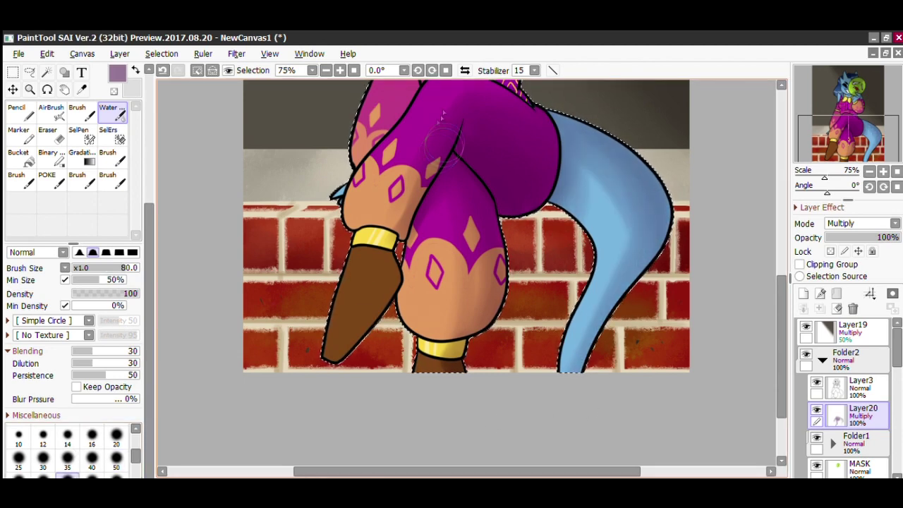
Shade the edge of the brown boot with the Water tool reduced to size 50.
{"action": "key", "text": "bracketleft"}
{"action": "key", "text": "bracketleft"}
{"action": "key", "text": "bracketleft"}
{"action": "left_click_drag", "start_coordinate": [381, 258], "coordinate": [361, 332]}
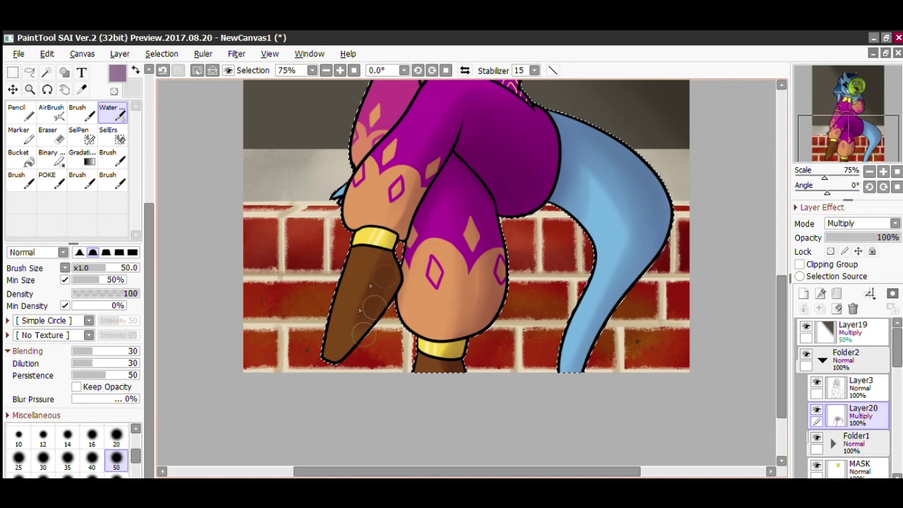
Add soft shading to the hip, thigh and lower sleeve with the Water tool at size 50.
{"action": "scroll", "coordinate": [395, 212], "scroll_direction": "up", "scroll_amount": 5}
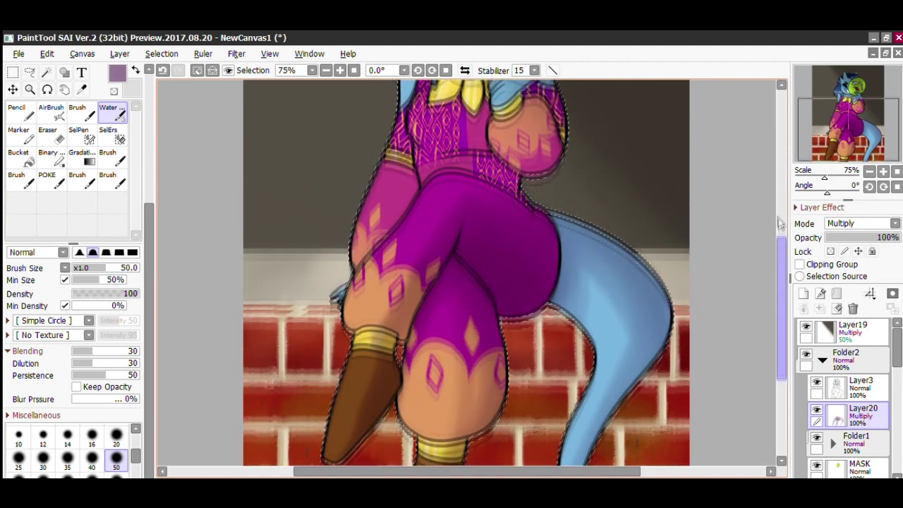
{"action": "mouse_move", "coordinate": [534, 271]}
{"action": "left_mouse_down"}
{"action": "mouse_move", "coordinate": [539, 236]}
{"action": "mouse_move", "coordinate": [531, 233]}
{"action": "left_mouse_up"}
{"action": "left_click_drag", "start_coordinate": [529, 319], "coordinate": [506, 327]}
{"action": "mouse_move", "coordinate": [481, 281]}
{"action": "left_mouse_down"}
{"action": "mouse_move", "coordinate": [432, 287]}
{"action": "mouse_move", "coordinate": [460, 283]}
{"action": "left_mouse_up"}
{"action": "left_click_drag", "start_coordinate": [404, 280], "coordinate": [416, 311]}
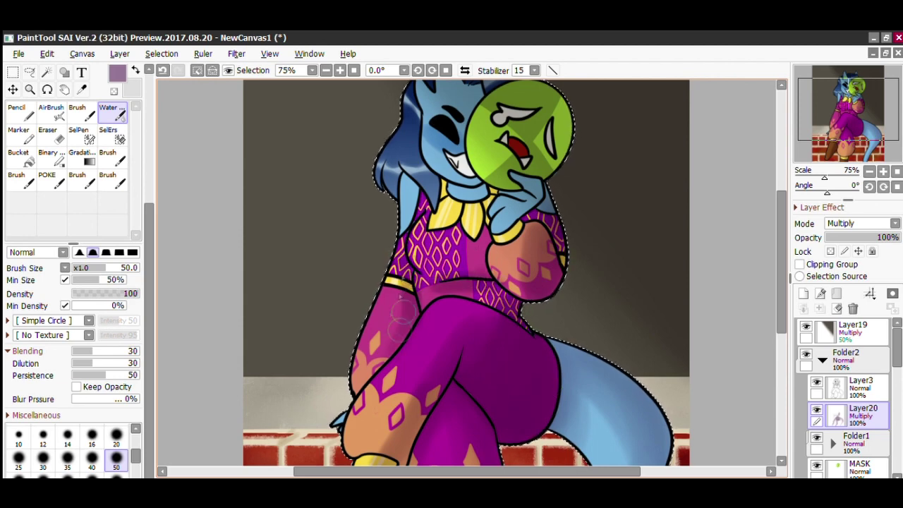
Shade the horns, hair, neck and yellow collar, reducing the Water tool to size 20 for the small areas.
{"action": "scroll", "coordinate": [538, 131], "scroll_direction": "up", "scroll_amount": 3}
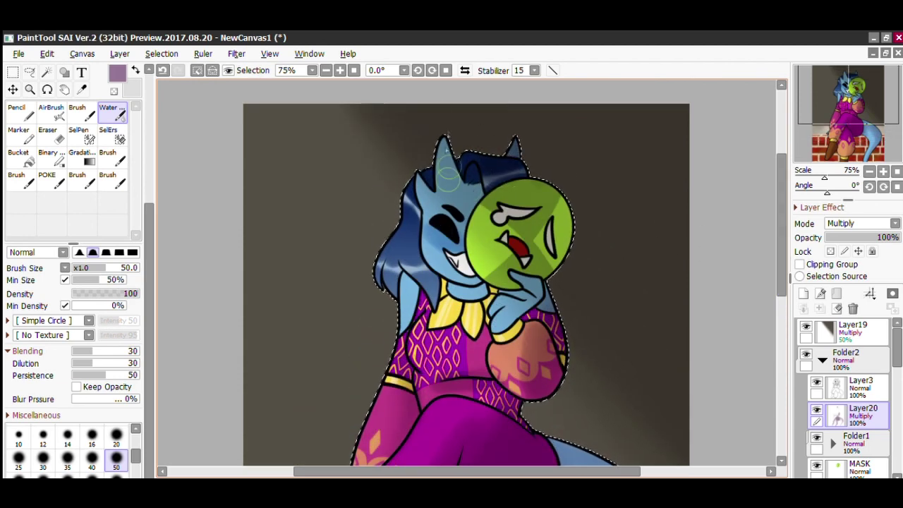
{"action": "key", "text": "bracketleft"}
{"action": "key", "text": "bracketleft"}
{"action": "key", "text": "bracketleft"}
{"action": "key", "text": "bracketleft"}
{"action": "key", "text": "bracketleft"}
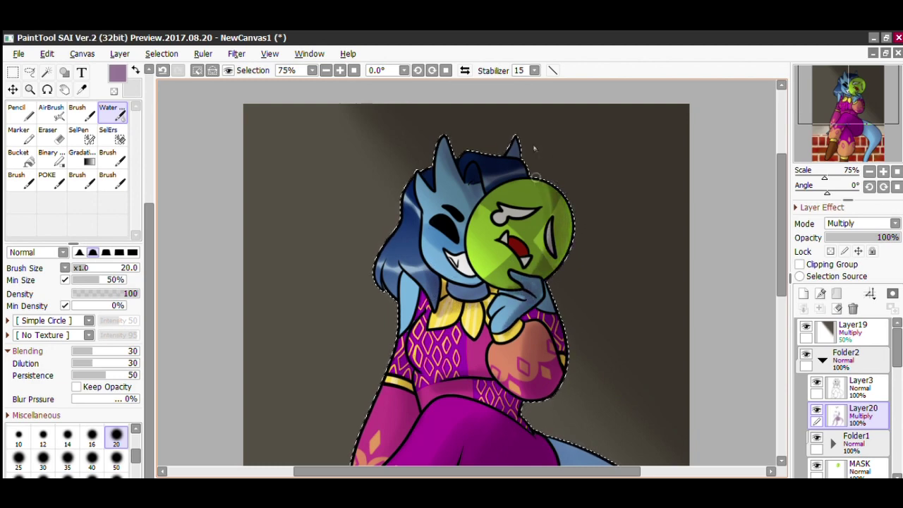
Shade the raised arm at size 70, refine the head at size 20, and clean up with the Eraser at size 25.
{"action": "left_click", "coordinate": [43, 475]}
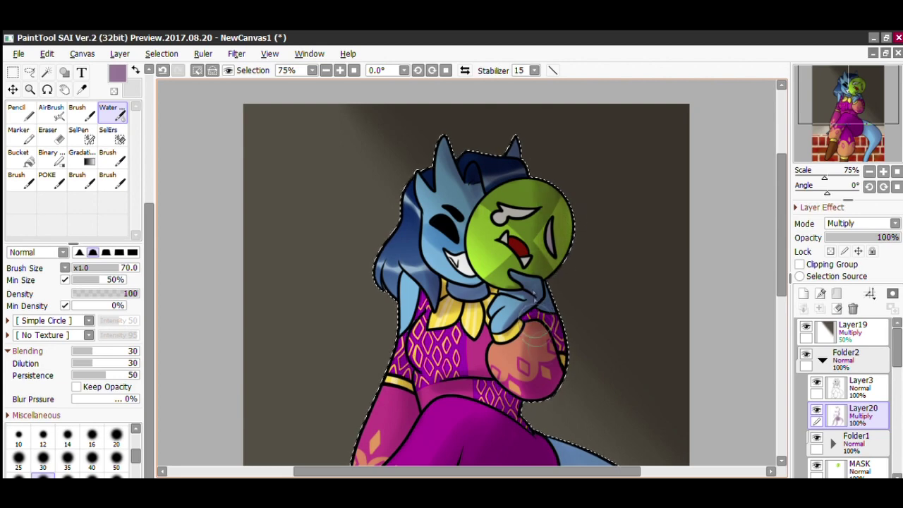
{"action": "key", "text": "bracketleft"}
{"action": "key", "text": "bracketleft"}
{"action": "key", "text": "bracketleft"}
{"action": "key", "text": "bracketleft"}
{"action": "key", "text": "bracketleft"}
{"action": "key", "text": "bracketleft"}
{"action": "key", "text": "bracketleft"}
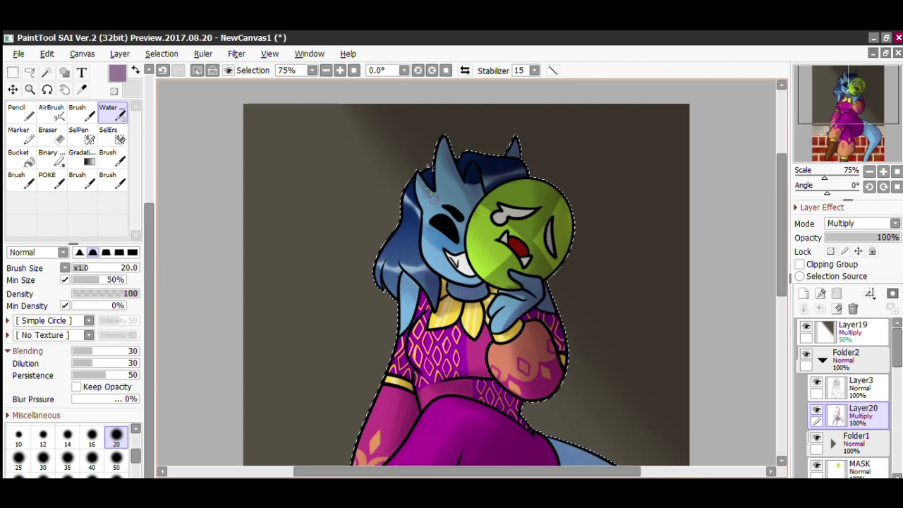
{"action": "key", "text": "e"}
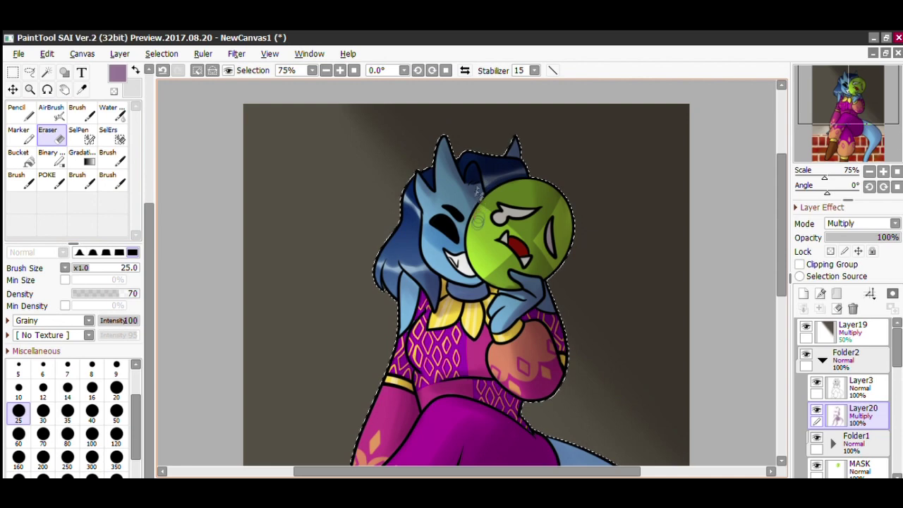
Clear the silhouette selection and add a new layer above Layer19.
{"action": "scroll", "coordinate": [286, 85], "scroll_direction": "down", "scroll_amount": 3}
{"action": "left_click", "coordinate": [850, 330]}
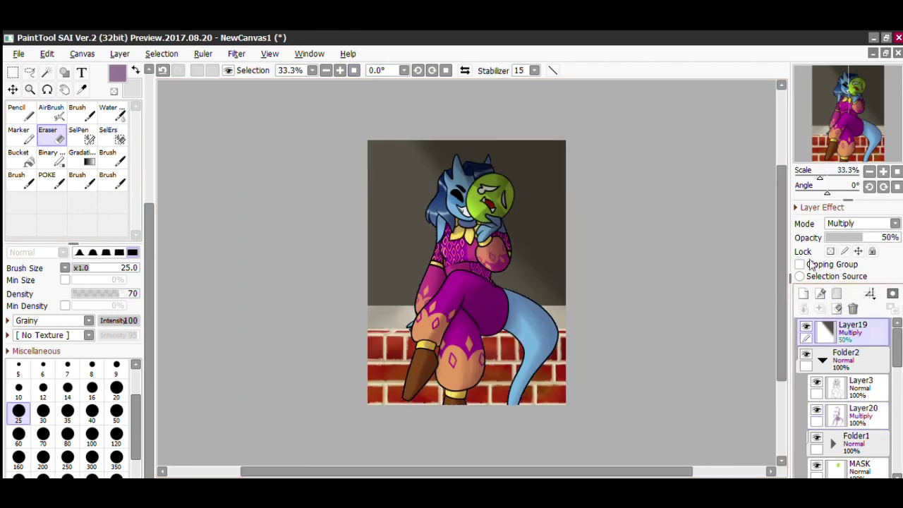
{"action": "left_click", "coordinate": [803, 294]}
Choose a pale yellow and draw a straight gradient across the new layer, fading from the lower left toward the upper right.
{"action": "left_click_drag", "start_coordinate": [149, 224], "coordinate": [149, 99]}
{"action": "left_click", "coordinate": [64, 81]}
{"action": "left_click", "coordinate": [74, 102]}
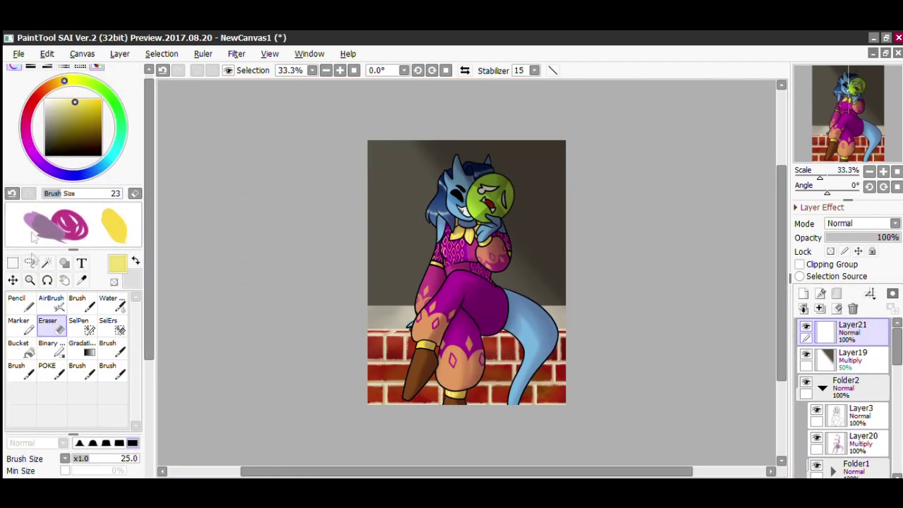
{"action": "left_click", "coordinate": [83, 348]}
{"action": "left_click_drag", "start_coordinate": [256, 345], "coordinate": [659, 250]}
Set the yellow gradient layer to Overlay mode at 32% opacity.
{"action": "left_click", "coordinate": [856, 224]}
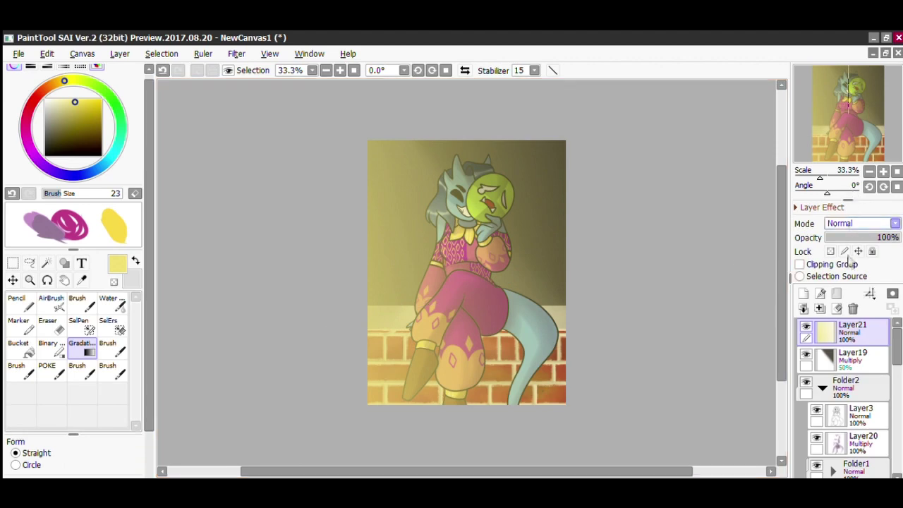
{"action": "left_click", "coordinate": [850, 261]}
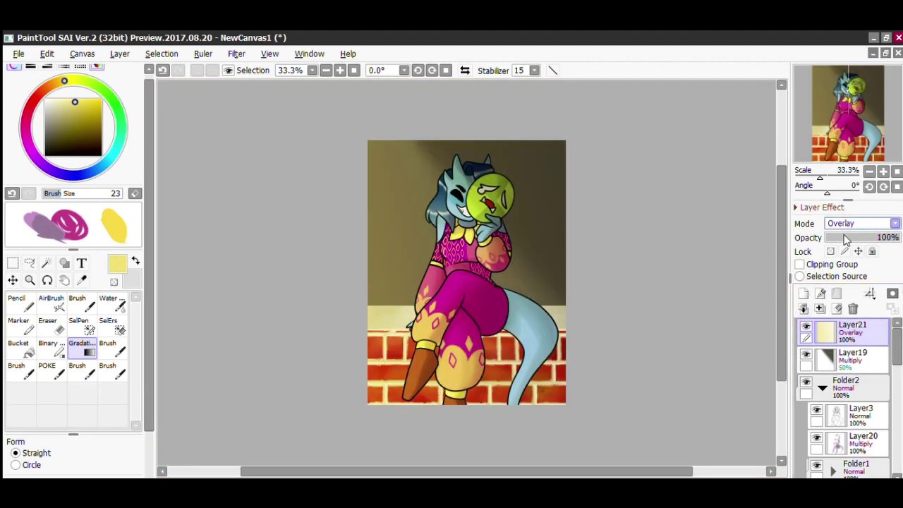
{"action": "scroll", "coordinate": [846, 228], "scroll_direction": "up", "scroll_amount": 1}
{"action": "left_click_drag", "start_coordinate": [847, 237], "coordinate": [850, 210]}
{"action": "scroll", "coordinate": [832, 223], "scroll_direction": "down", "scroll_amount": 1}
Move the yellow gradient layer below Layer19 and set Layer19's opacity to 80%.
{"action": "left_click_drag", "start_coordinate": [873, 357], "coordinate": [860, 291]}
{"action": "left_click", "coordinate": [845, 329]}
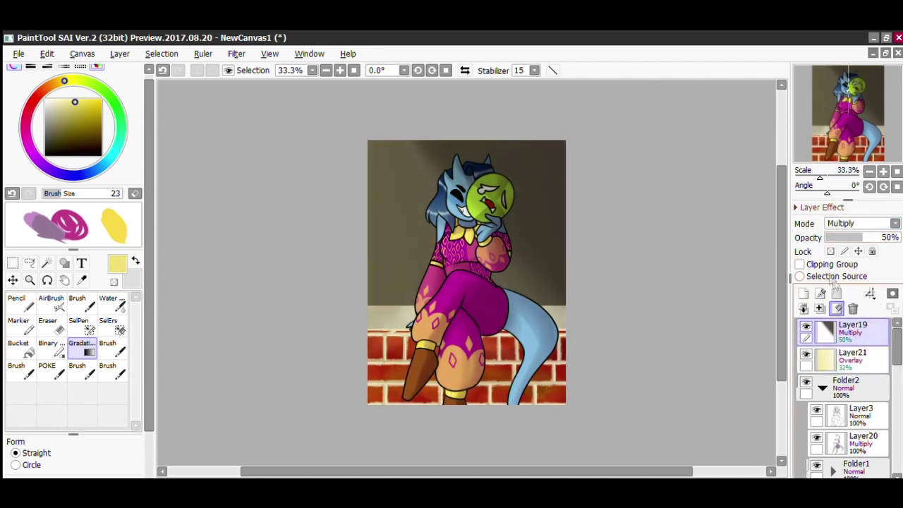
{"action": "left_click_drag", "start_coordinate": [865, 206], "coordinate": [882, 208]}
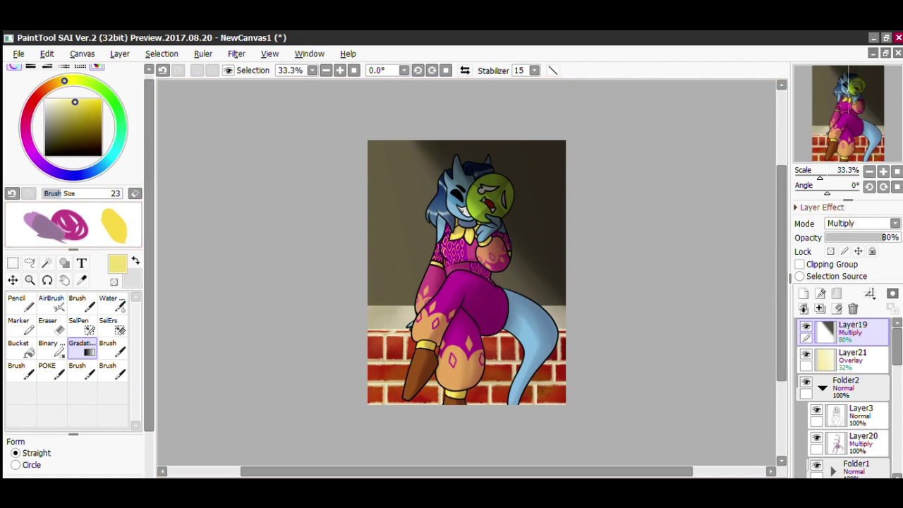
Return to Layer20 and set up the Water tool at size 100 with the greyish purple shading color.
{"action": "left_click", "coordinate": [340, 70]}
{"action": "left_click_drag", "start_coordinate": [775, 280], "coordinate": [768, 306]}
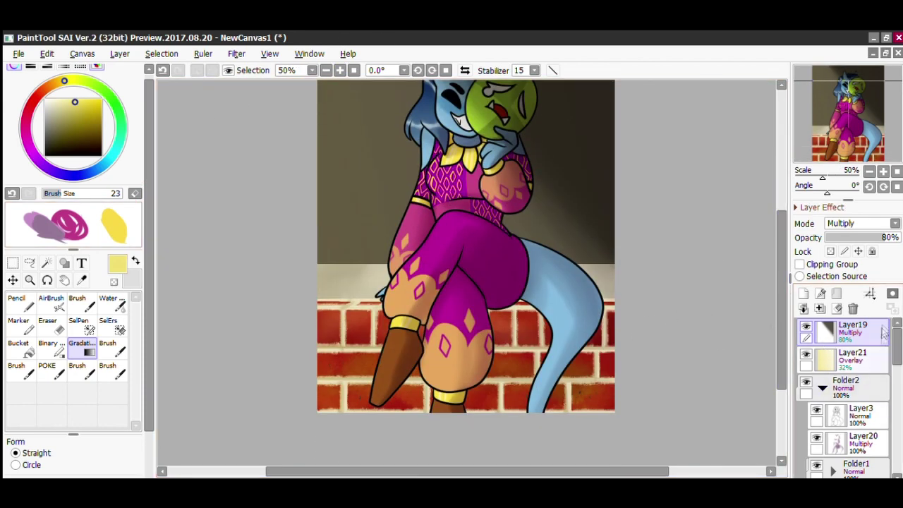
{"action": "scroll", "coordinate": [884, 331], "scroll_direction": "down", "scroll_amount": 3}
{"action": "left_click", "coordinate": [857, 351]}
{"action": "left_click", "coordinate": [111, 300]}
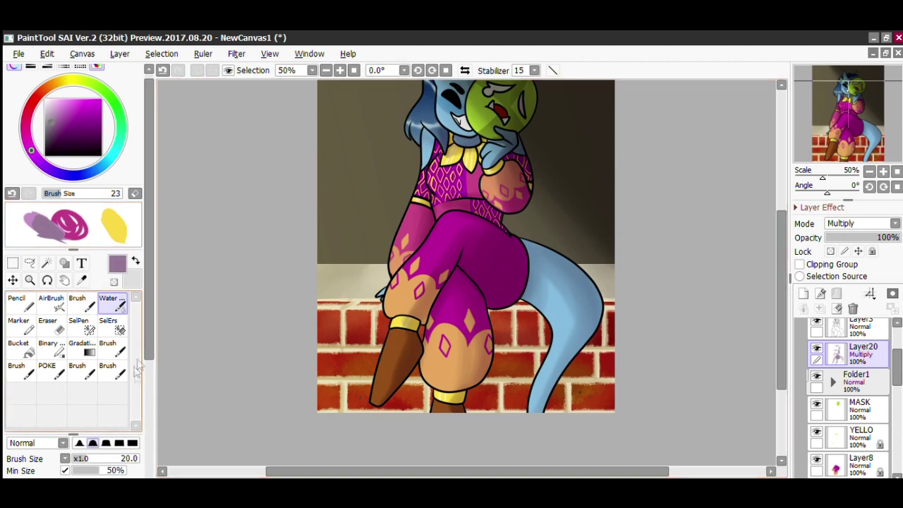
{"action": "left_click_drag", "start_coordinate": [147, 352], "coordinate": [148, 476]}
{"action": "left_click", "coordinate": [91, 472]}
{"action": "mouse_move", "coordinate": [498, 328]}
{"action": "left_mouse_down"}
{"action": "mouse_move", "coordinate": [457, 426]}
{"action": "mouse_move", "coordinate": [496, 409]}
{"action": "left_mouse_up"}
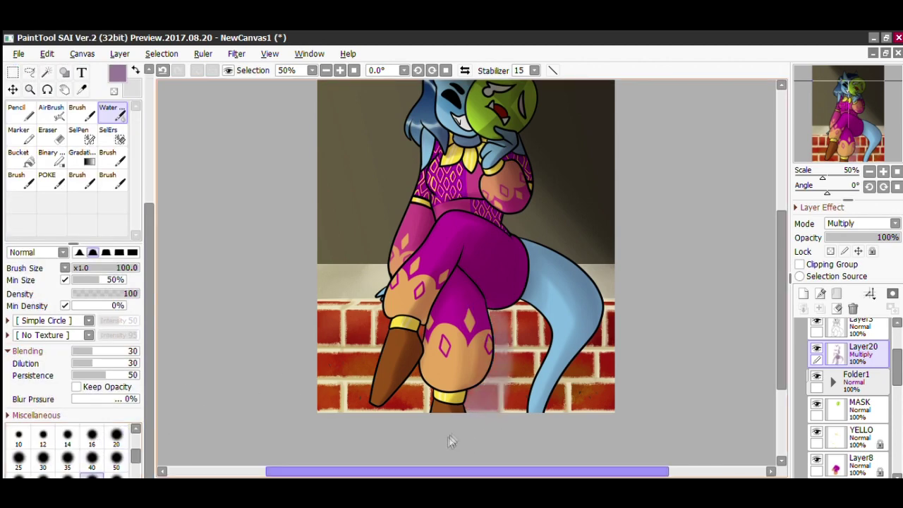
{"action": "key", "text": "ctrl+z"}
{"action": "key", "text": "ctrl+z"}
Add a new Multiply layer directly above Layer13 for the character's shadow on the wall.
{"action": "mouse_move", "coordinate": [896, 366]}
{"action": "left_mouse_down"}
{"action": "mouse_move", "coordinate": [897, 432]}
{"action": "mouse_move", "coordinate": [897, 422]}
{"action": "left_mouse_up"}
{"action": "left_click", "coordinate": [850, 367]}
{"action": "left_click", "coordinate": [804, 294]}
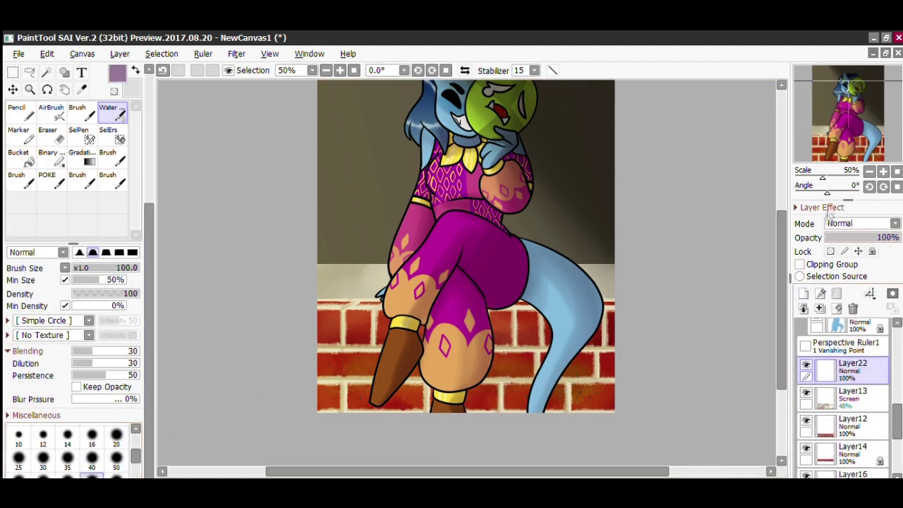
{"action": "left_click", "coordinate": [841, 229]}
{"action": "left_click", "coordinate": [843, 245]}
Paint a soft shadow on the bricks between the leg and tail at size 100, undoing the last stroke beside the tail.
{"action": "mouse_move", "coordinate": [492, 323]}
{"action": "left_mouse_down"}
{"action": "mouse_move", "coordinate": [483, 409]}
{"action": "mouse_move", "coordinate": [525, 295]}
{"action": "mouse_move", "coordinate": [511, 436]}
{"action": "left_mouse_up"}
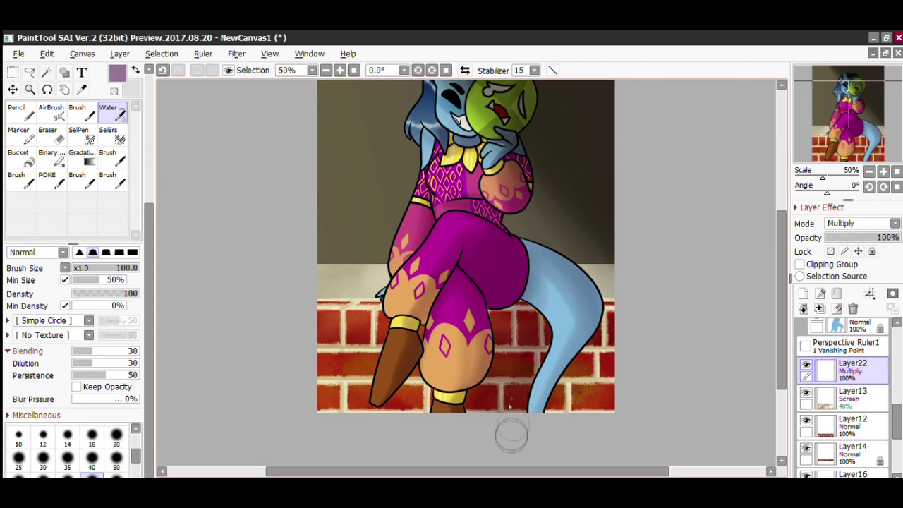
{"action": "left_click_drag", "start_coordinate": [507, 338], "coordinate": [498, 328]}
{"action": "mouse_move", "coordinate": [585, 309]}
{"action": "left_mouse_down"}
{"action": "mouse_move", "coordinate": [561, 406]}
{"action": "mouse_move", "coordinate": [556, 325]}
{"action": "left_mouse_up"}
{"action": "key", "text": "ctrl+z"}
Choose a darker purple and deepen the shadow on the bricks and ledge around the tail.
{"action": "left_click_drag", "start_coordinate": [150, 282], "coordinate": [150, 173]}
{"action": "left_click", "coordinate": [64, 111]}
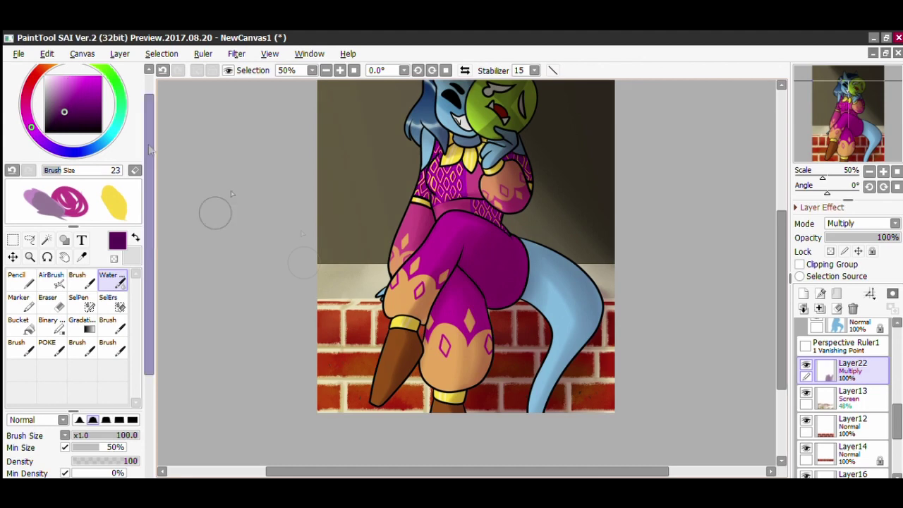
{"action": "mouse_move", "coordinate": [479, 405]}
{"action": "left_mouse_down"}
{"action": "mouse_move", "coordinate": [518, 305]}
{"action": "mouse_move", "coordinate": [575, 346]}
{"action": "mouse_move", "coordinate": [596, 317]}
{"action": "mouse_move", "coordinate": [597, 268]}
{"action": "mouse_move", "coordinate": [605, 352]}
{"action": "left_mouse_up"}
{"action": "left_click_drag", "start_coordinate": [584, 275], "coordinate": [607, 278]}
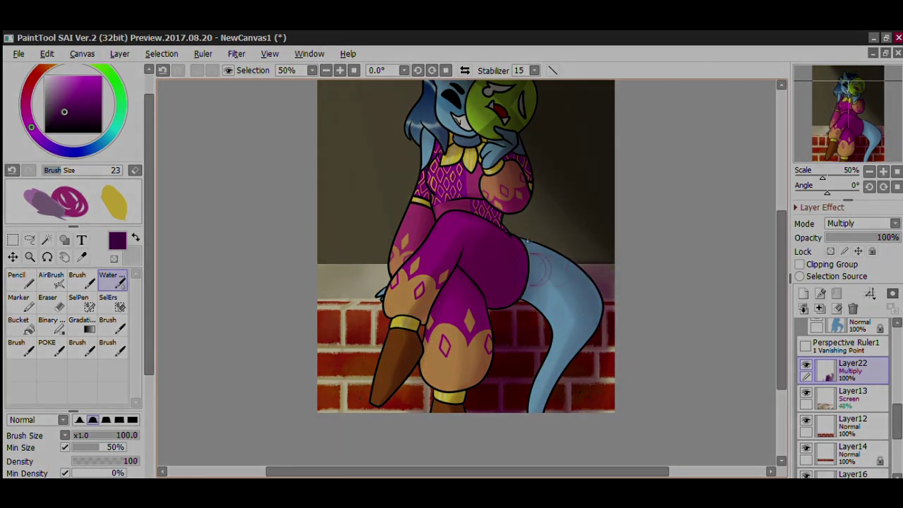